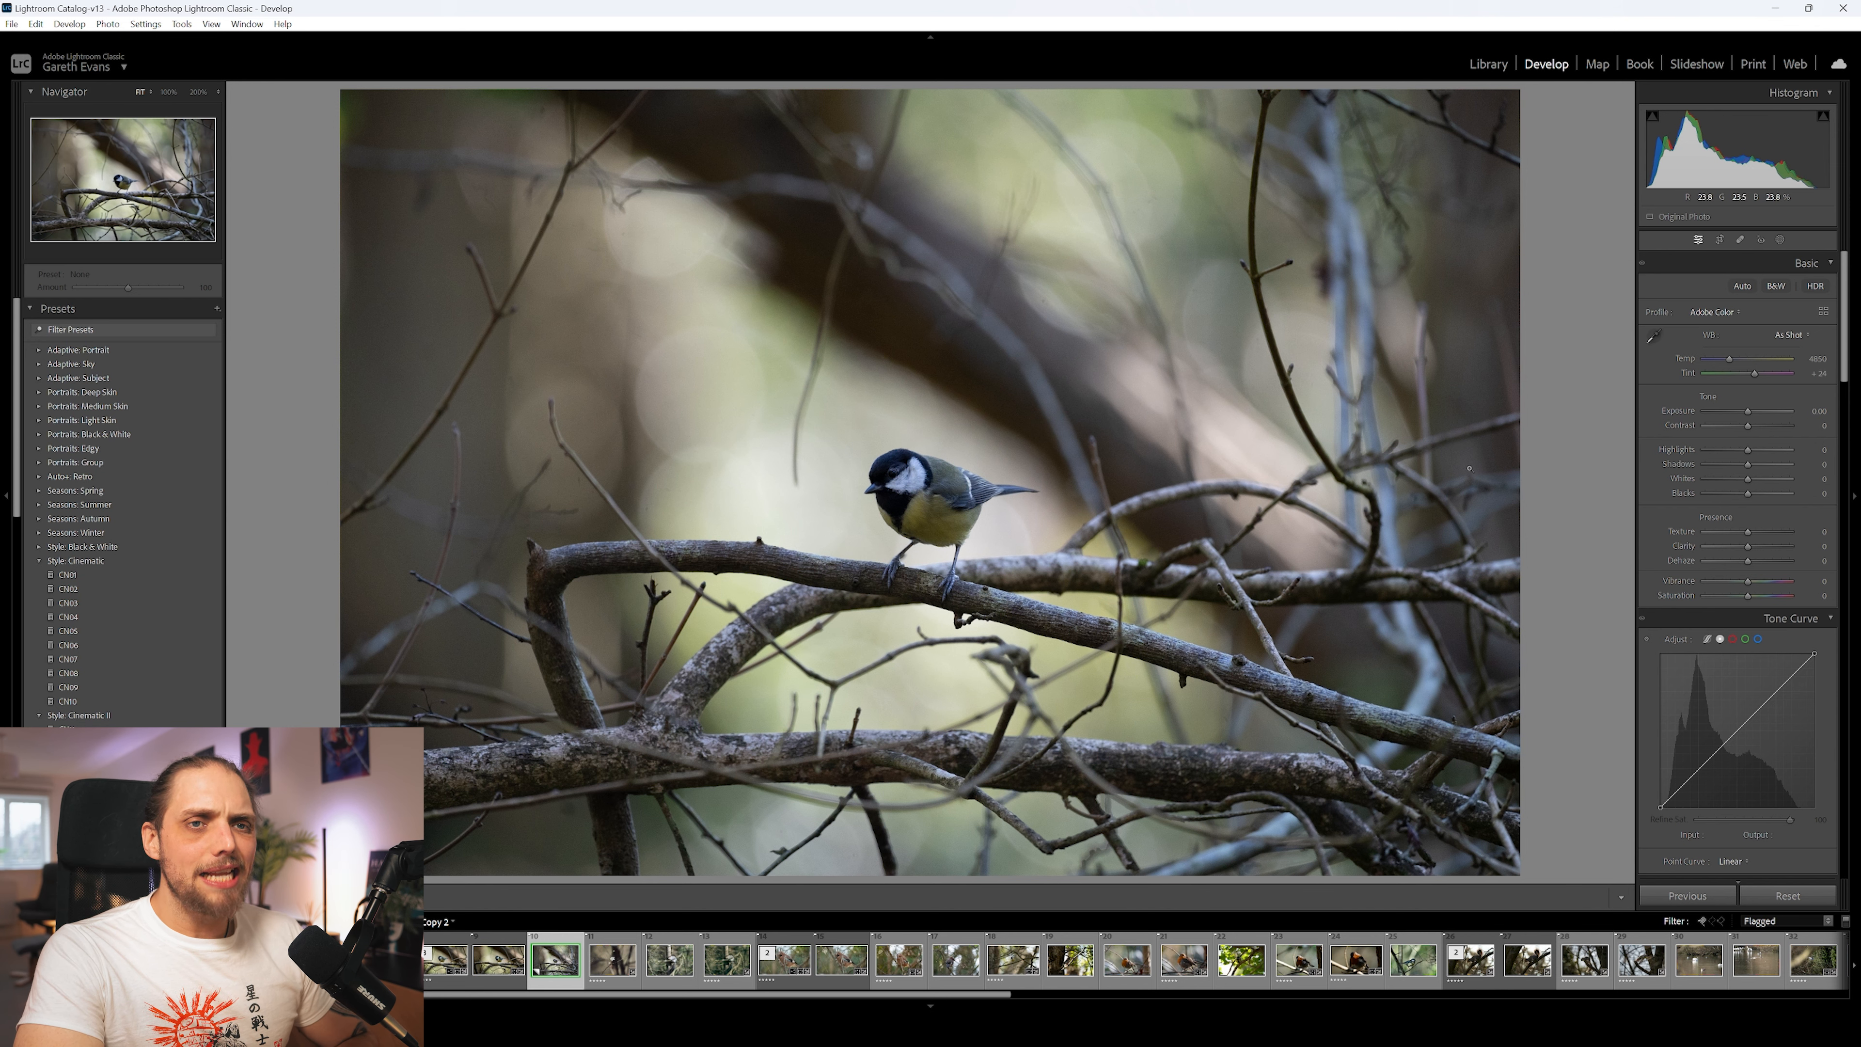
Crop the photo tighter at the original aspect ratio, keeping the bird near the centre of the frame
click(1718, 241)
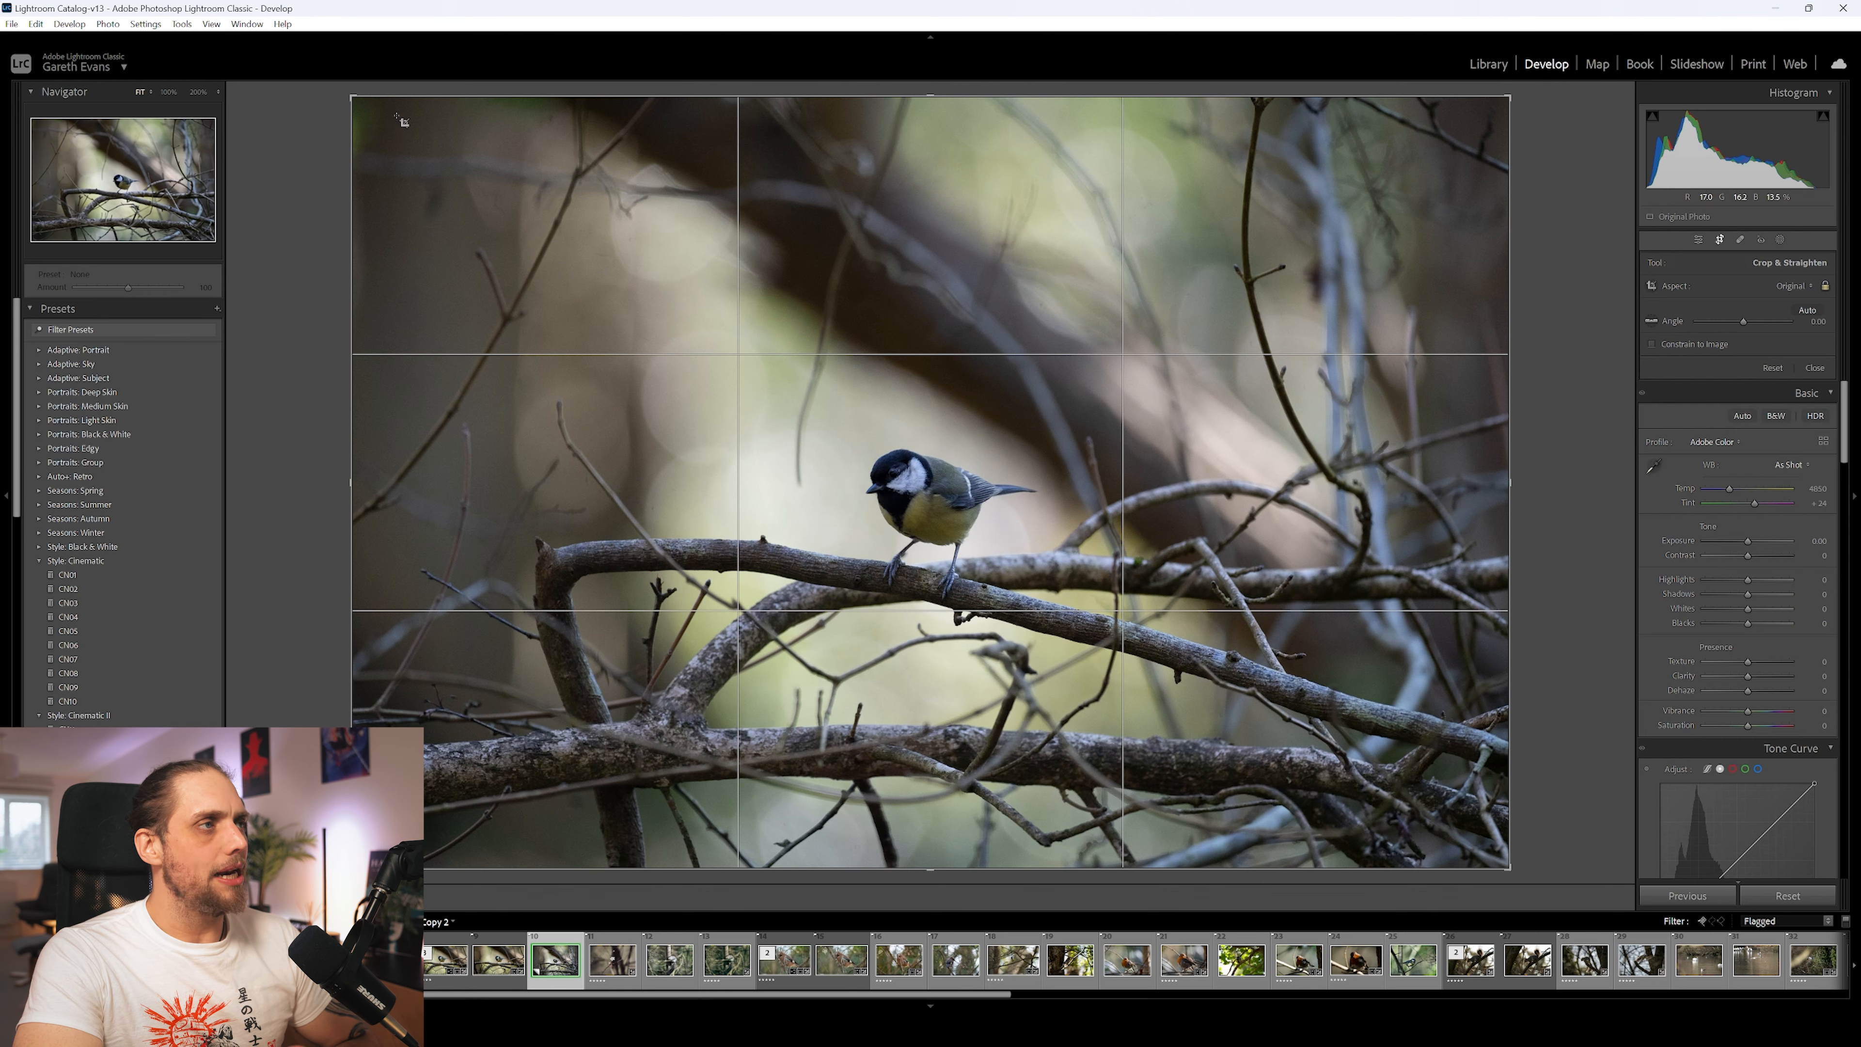
drag(355, 97, 425, 166)
drag(513, 278, 615, 312)
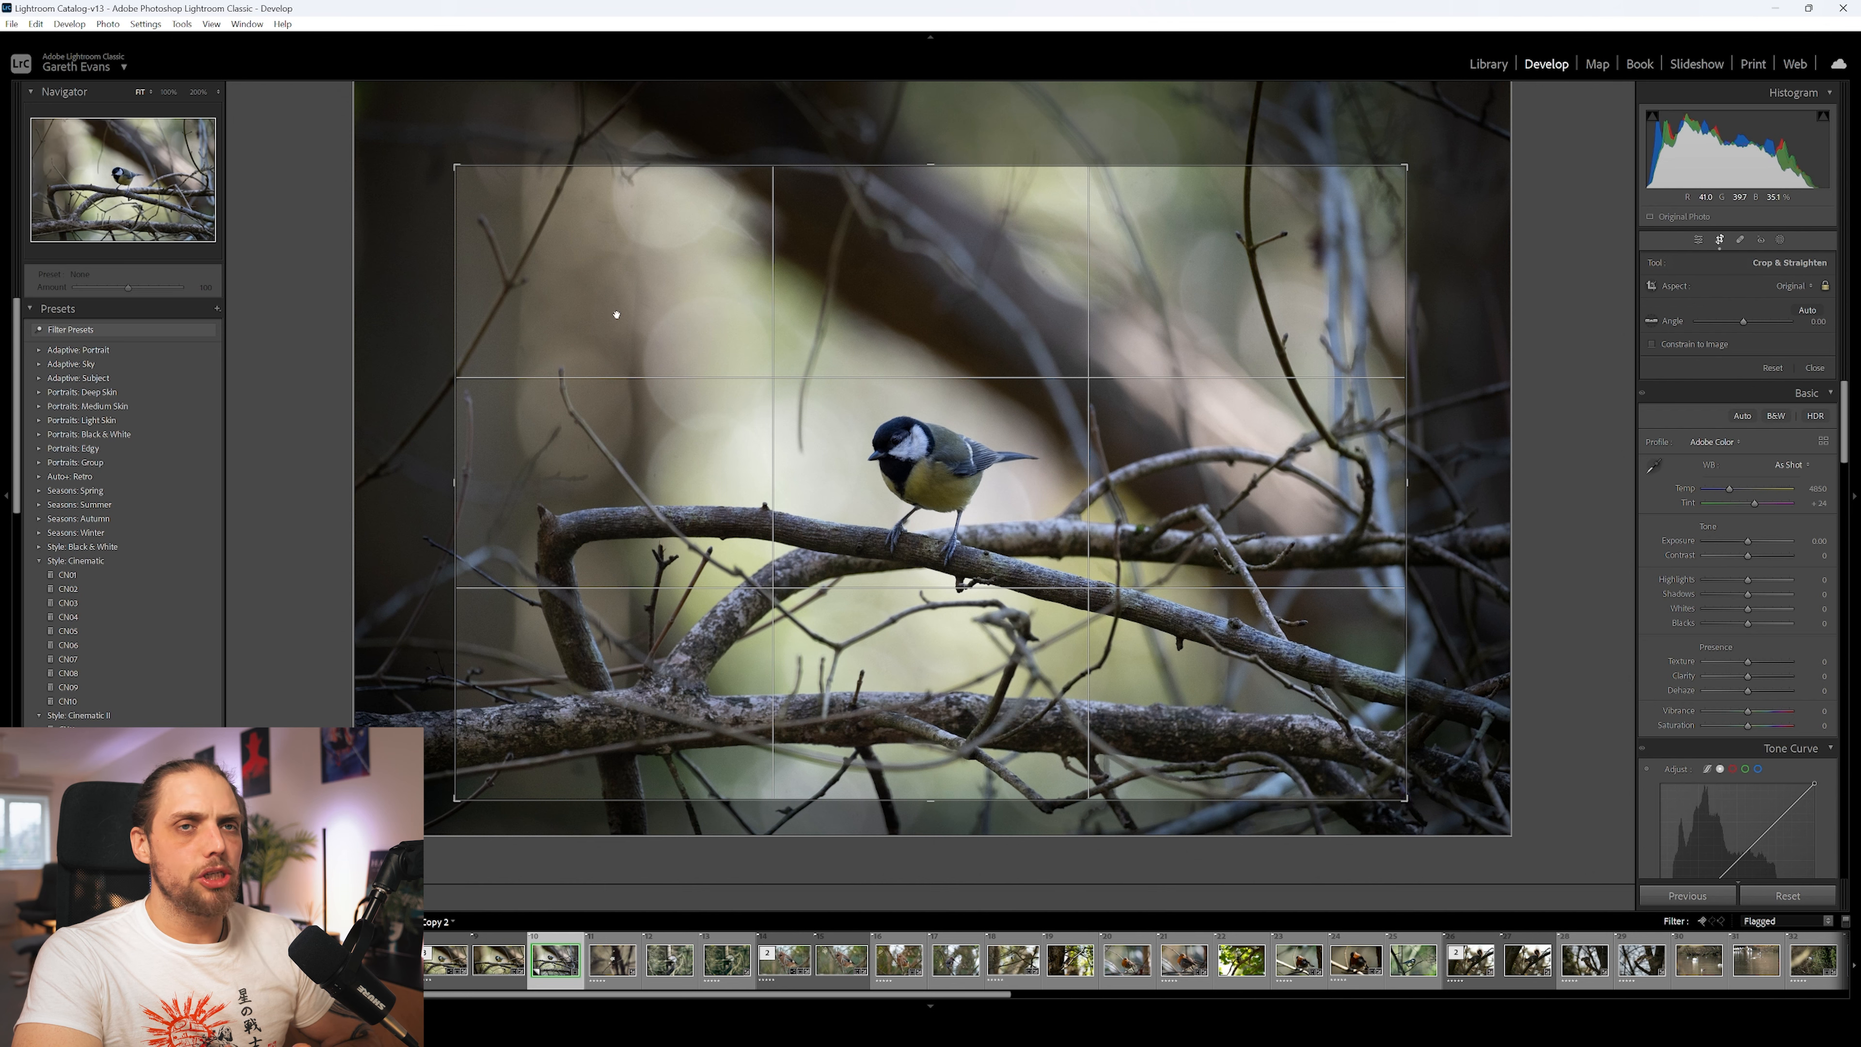
click(1692, 242)
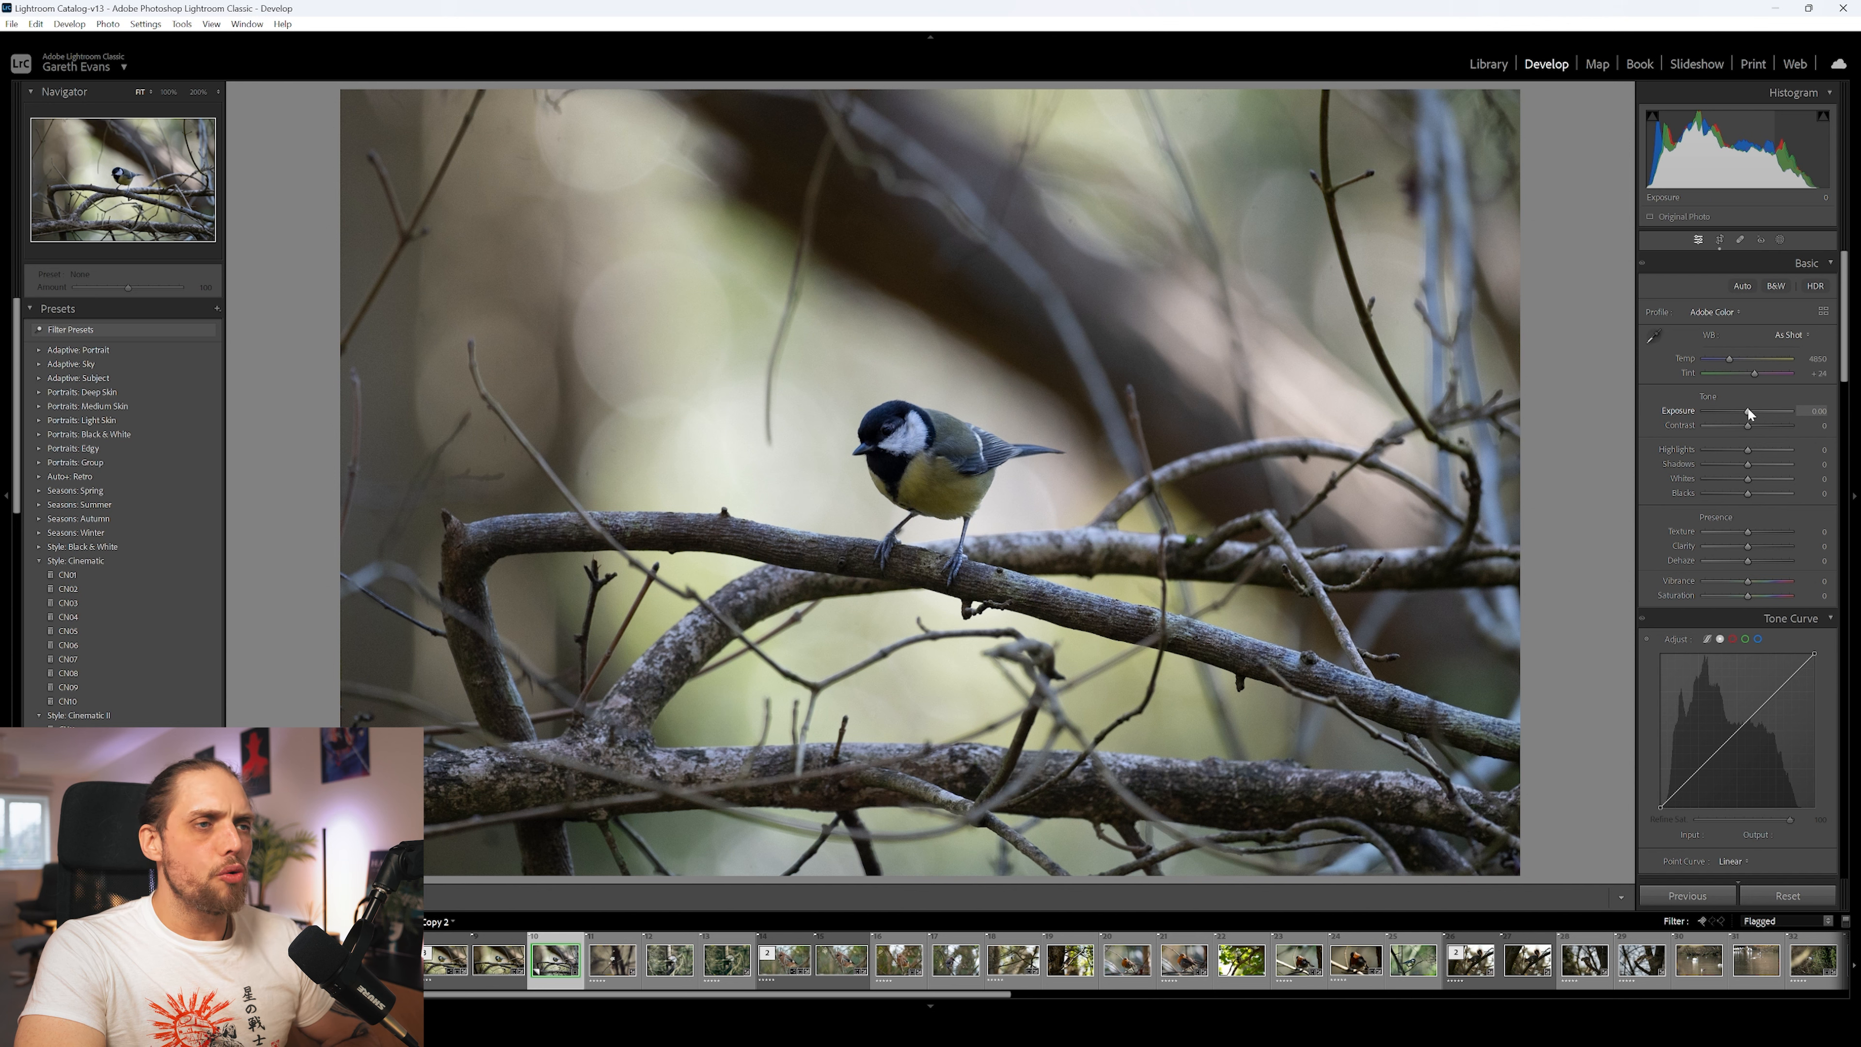
Set Exposure to +0.49, Highlights −26, Temp 5394, Blacks −5, Clarity +12, Vibrance +15 and Saturation +3 for the whole photo
drag(1748, 411, 1752, 413)
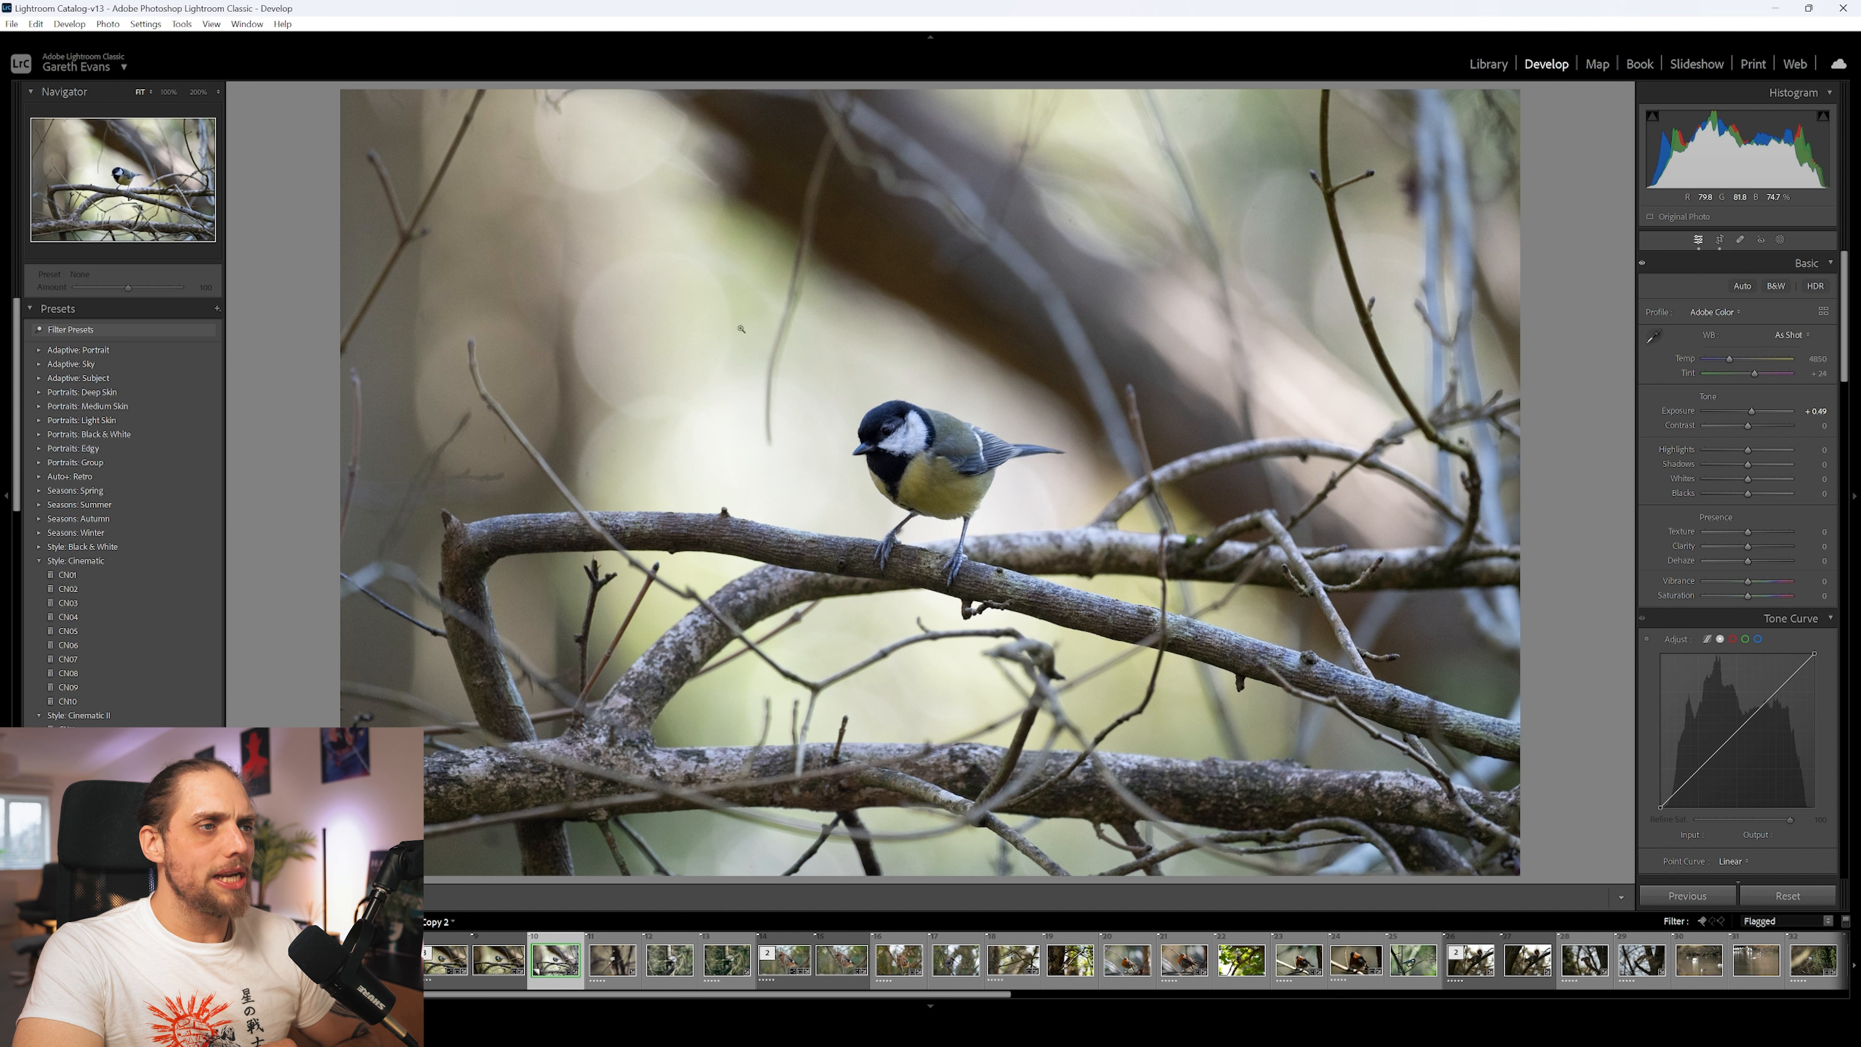
mouse_move(1750, 453)
mouse_down()
mouse_move(1715, 452)
mouse_move(1738, 457)
mouse_up()
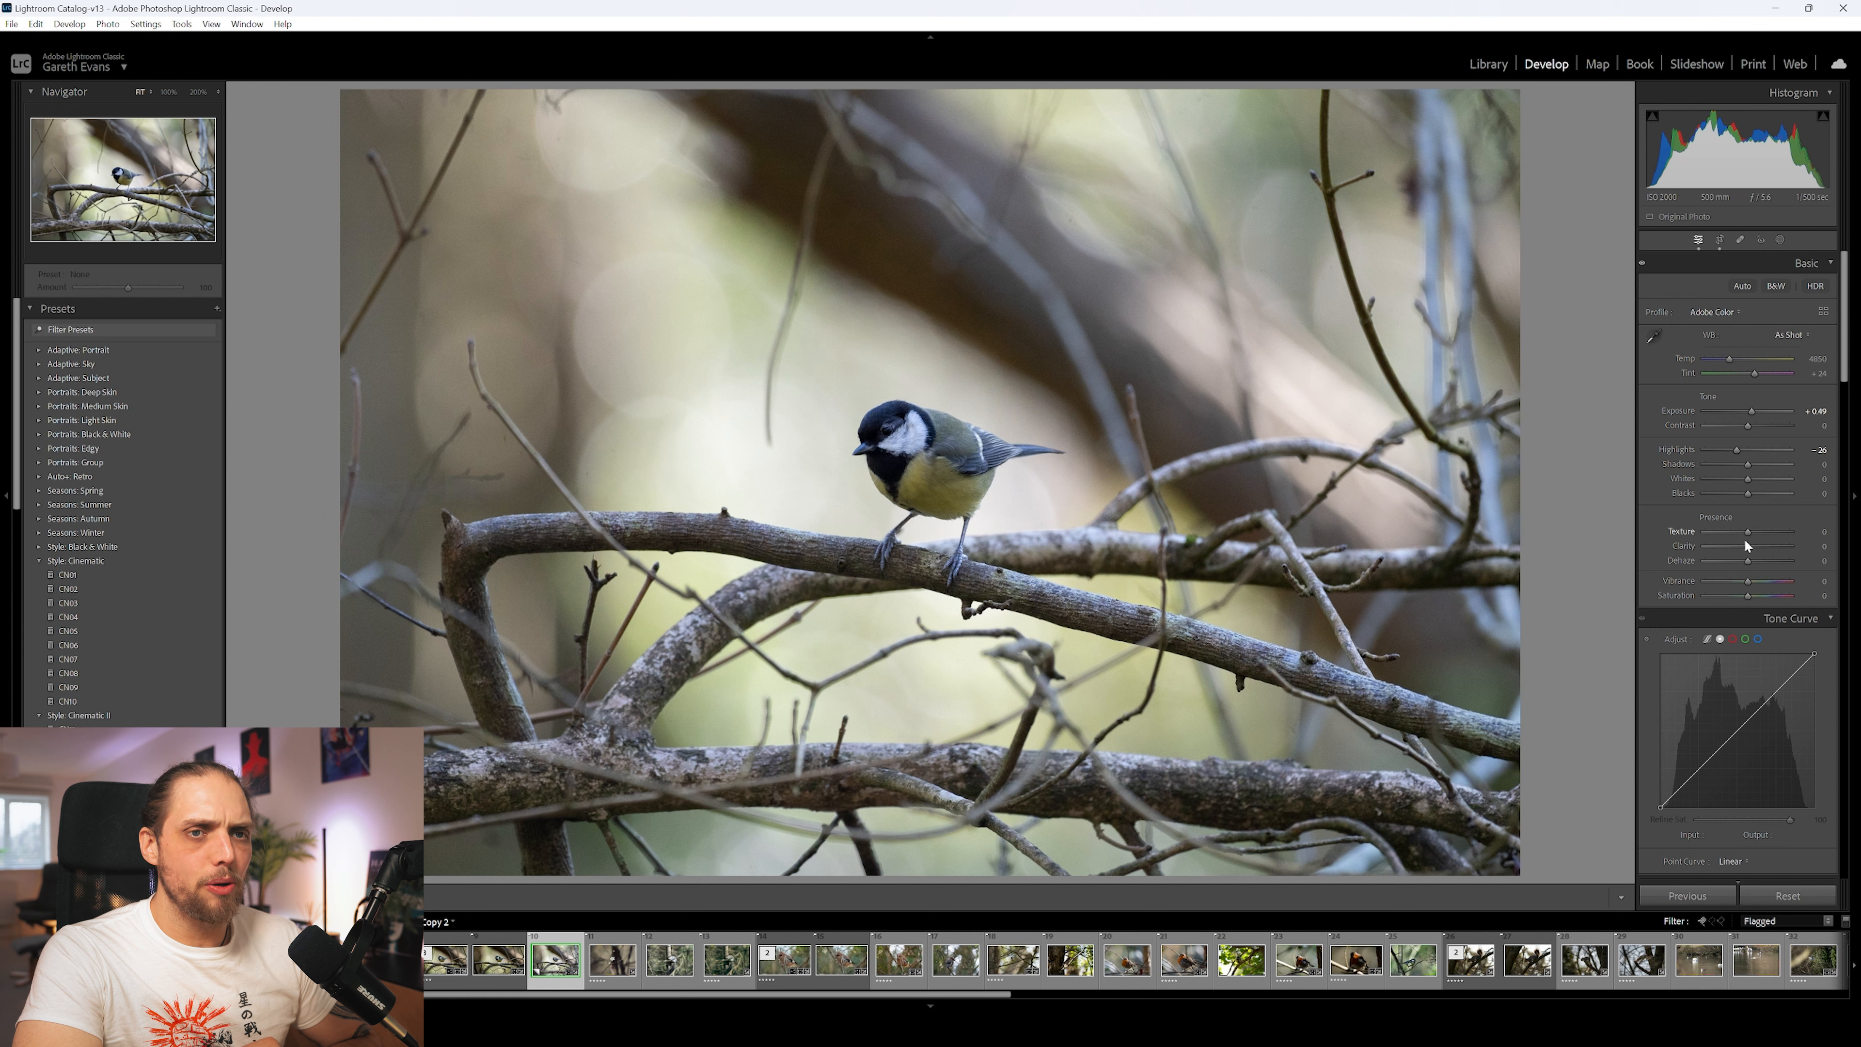
drag(1729, 359, 1733, 359)
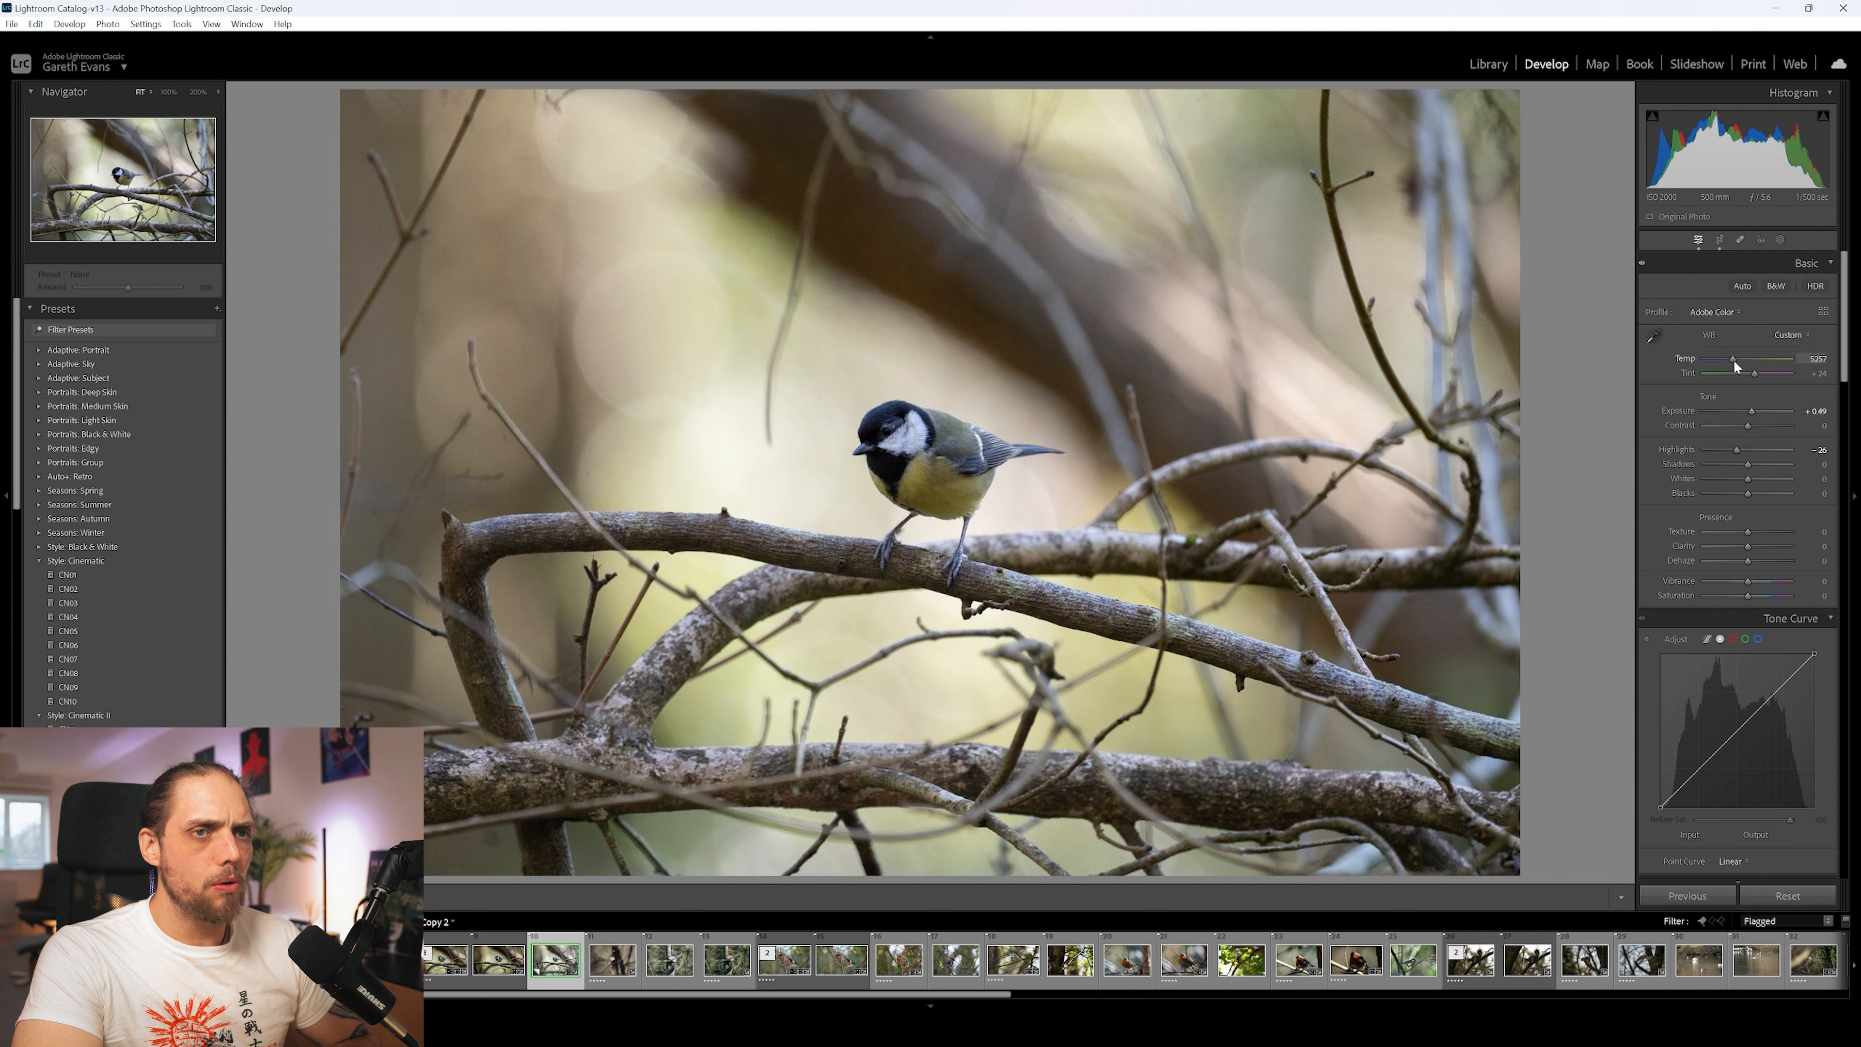
drag(1734, 357, 1735, 359)
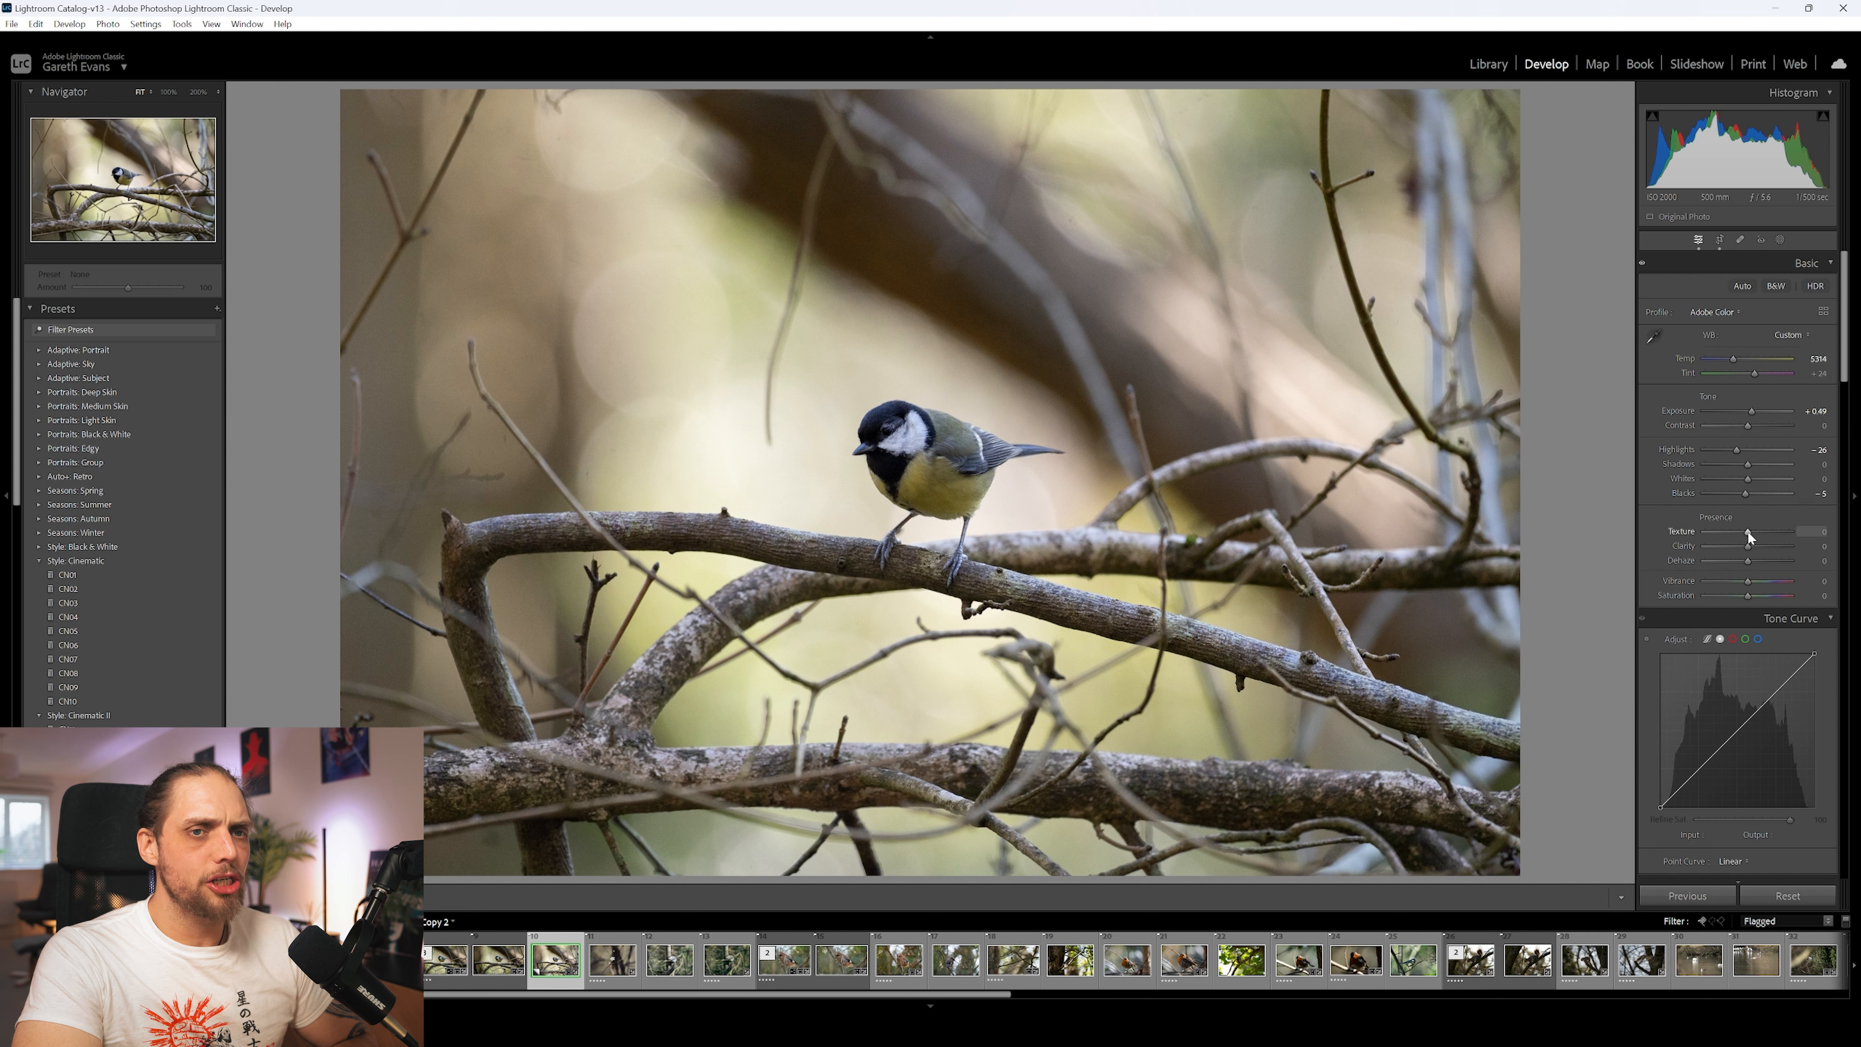
drag(1748, 546, 1752, 581)
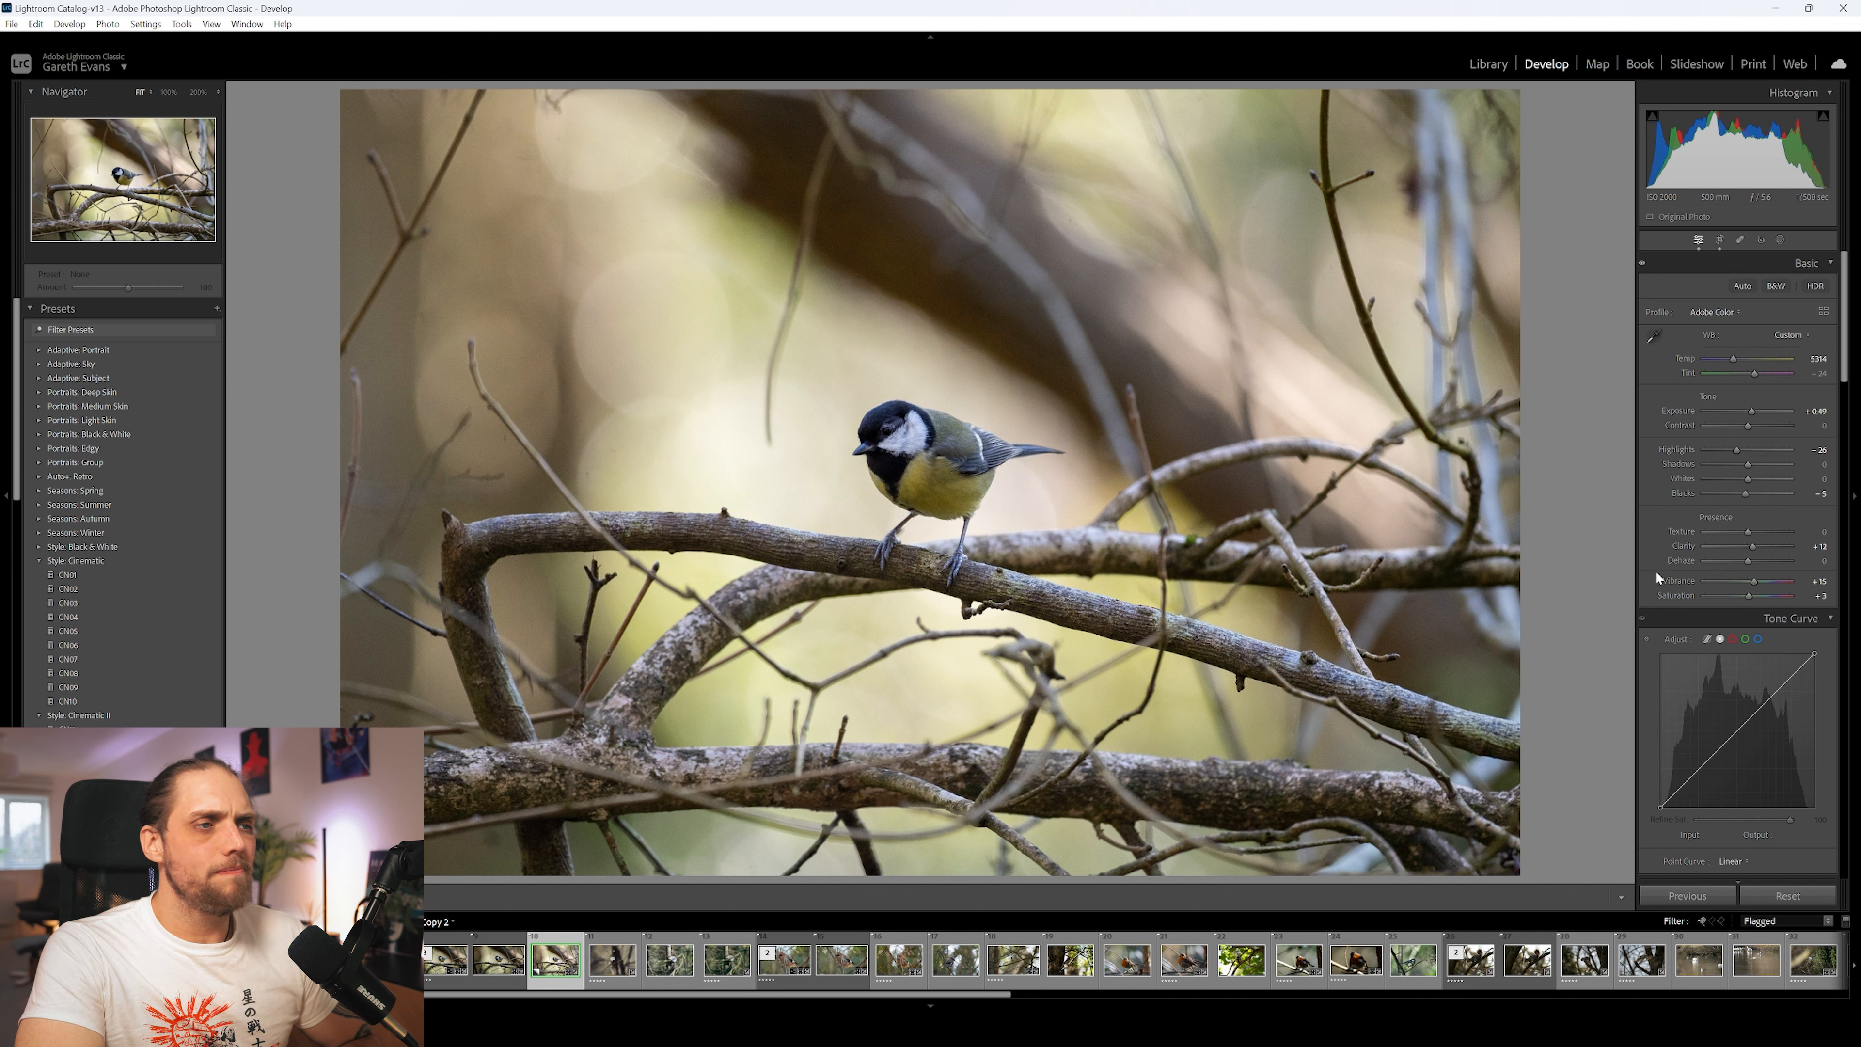
Shift the Color Mixer hues to Orange −12, Yellow −14, Green −35, Aqua +4 and Blue −4
scroll(1654, 571, down, 6)
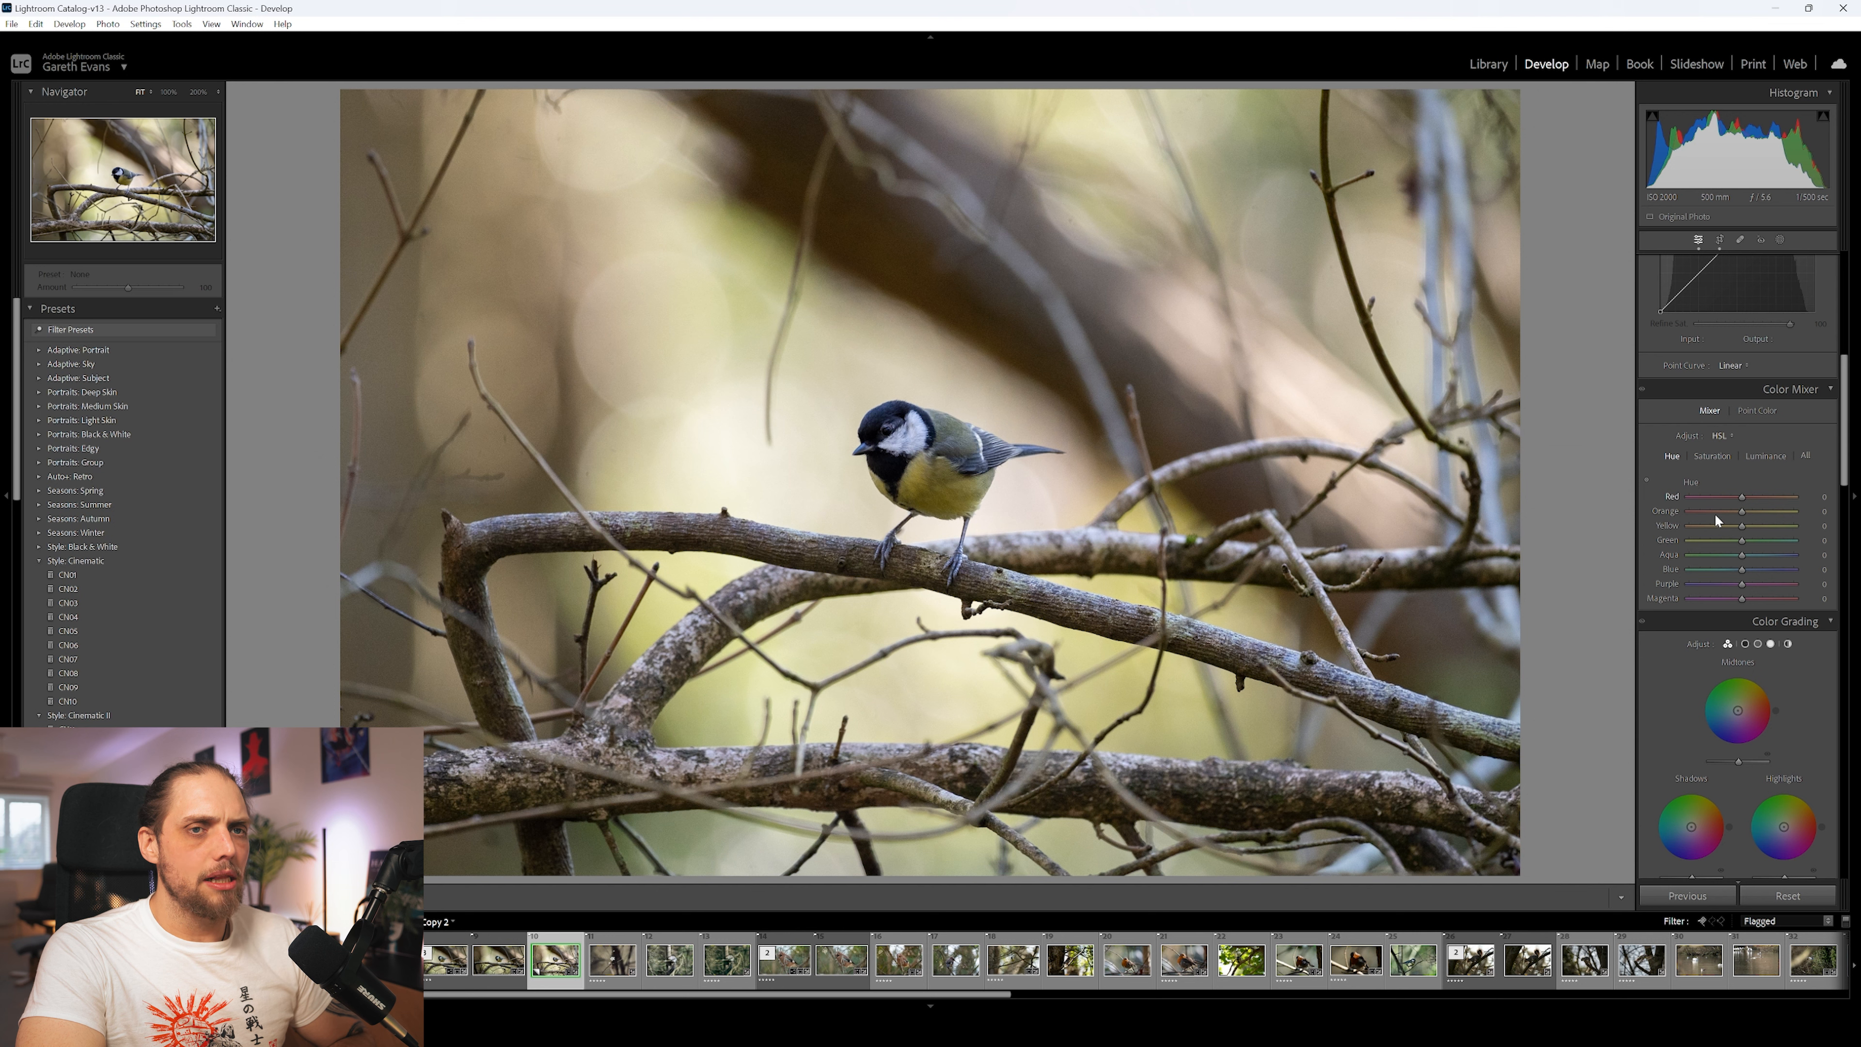
drag(1743, 513, 1740, 514)
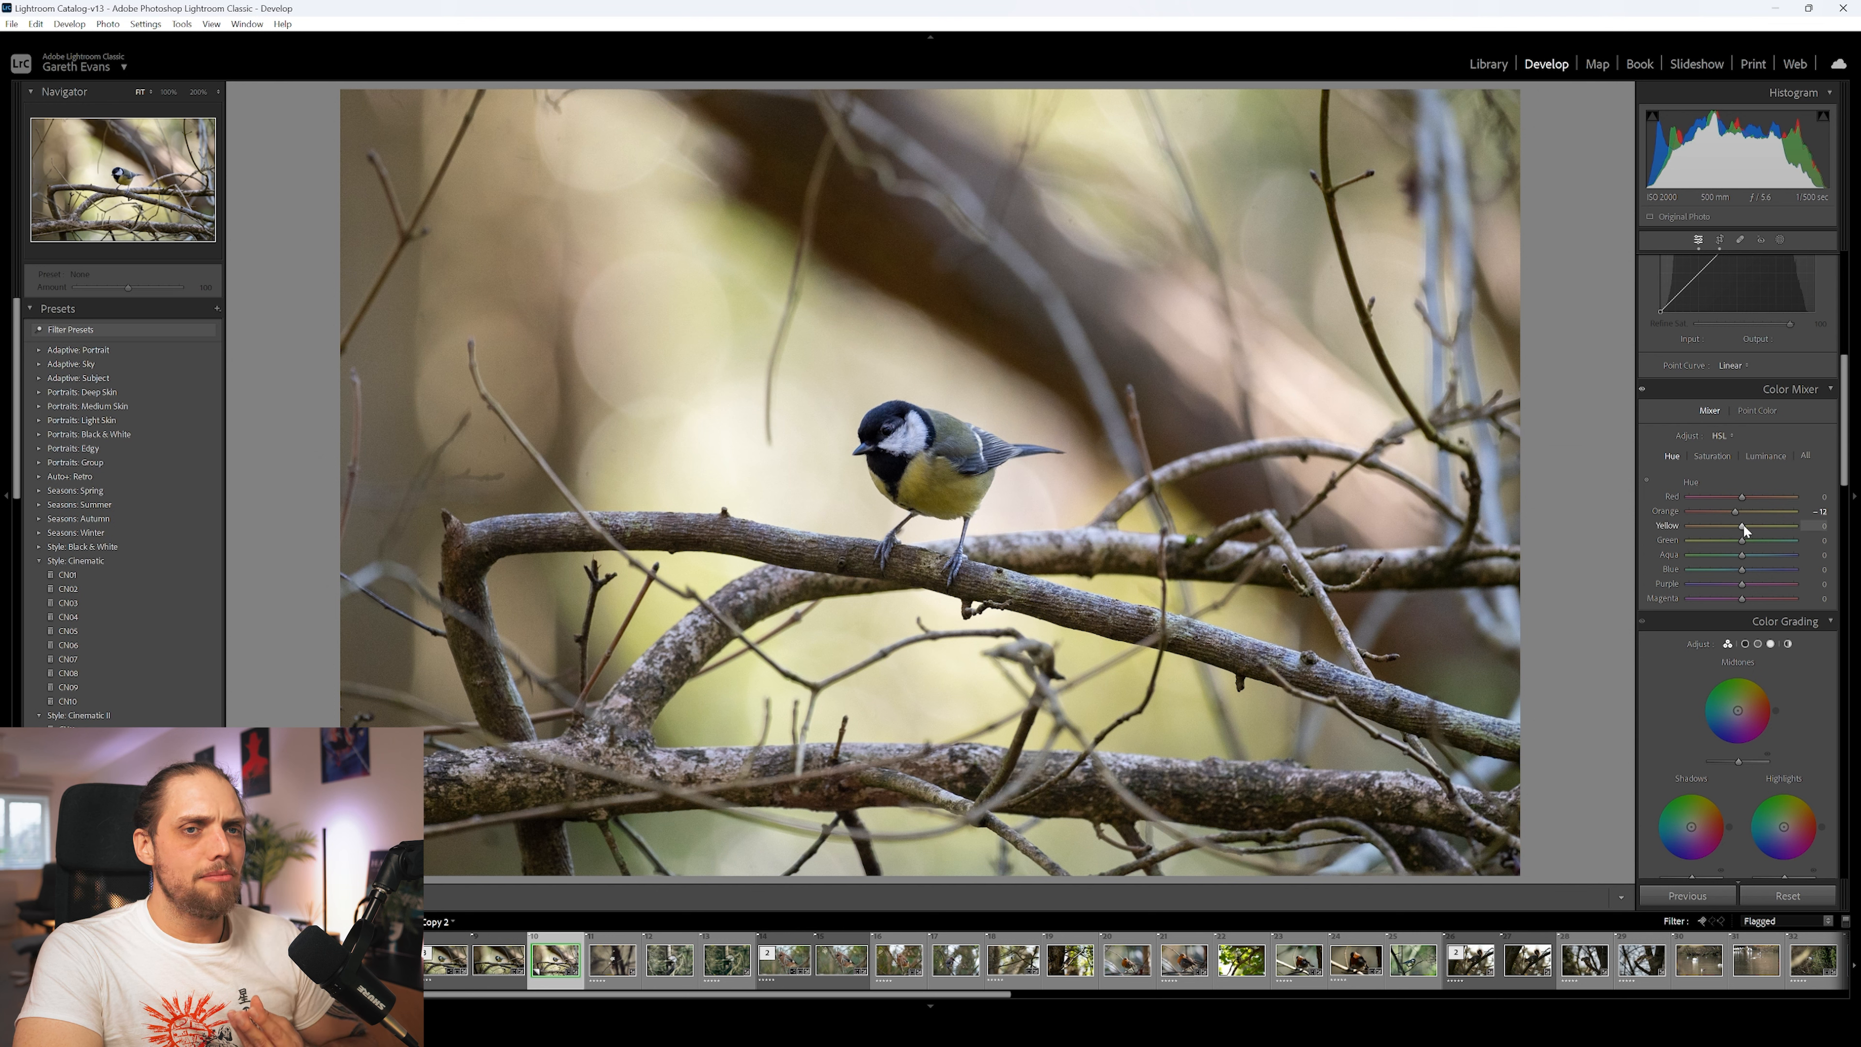
drag(1744, 526, 1738, 526)
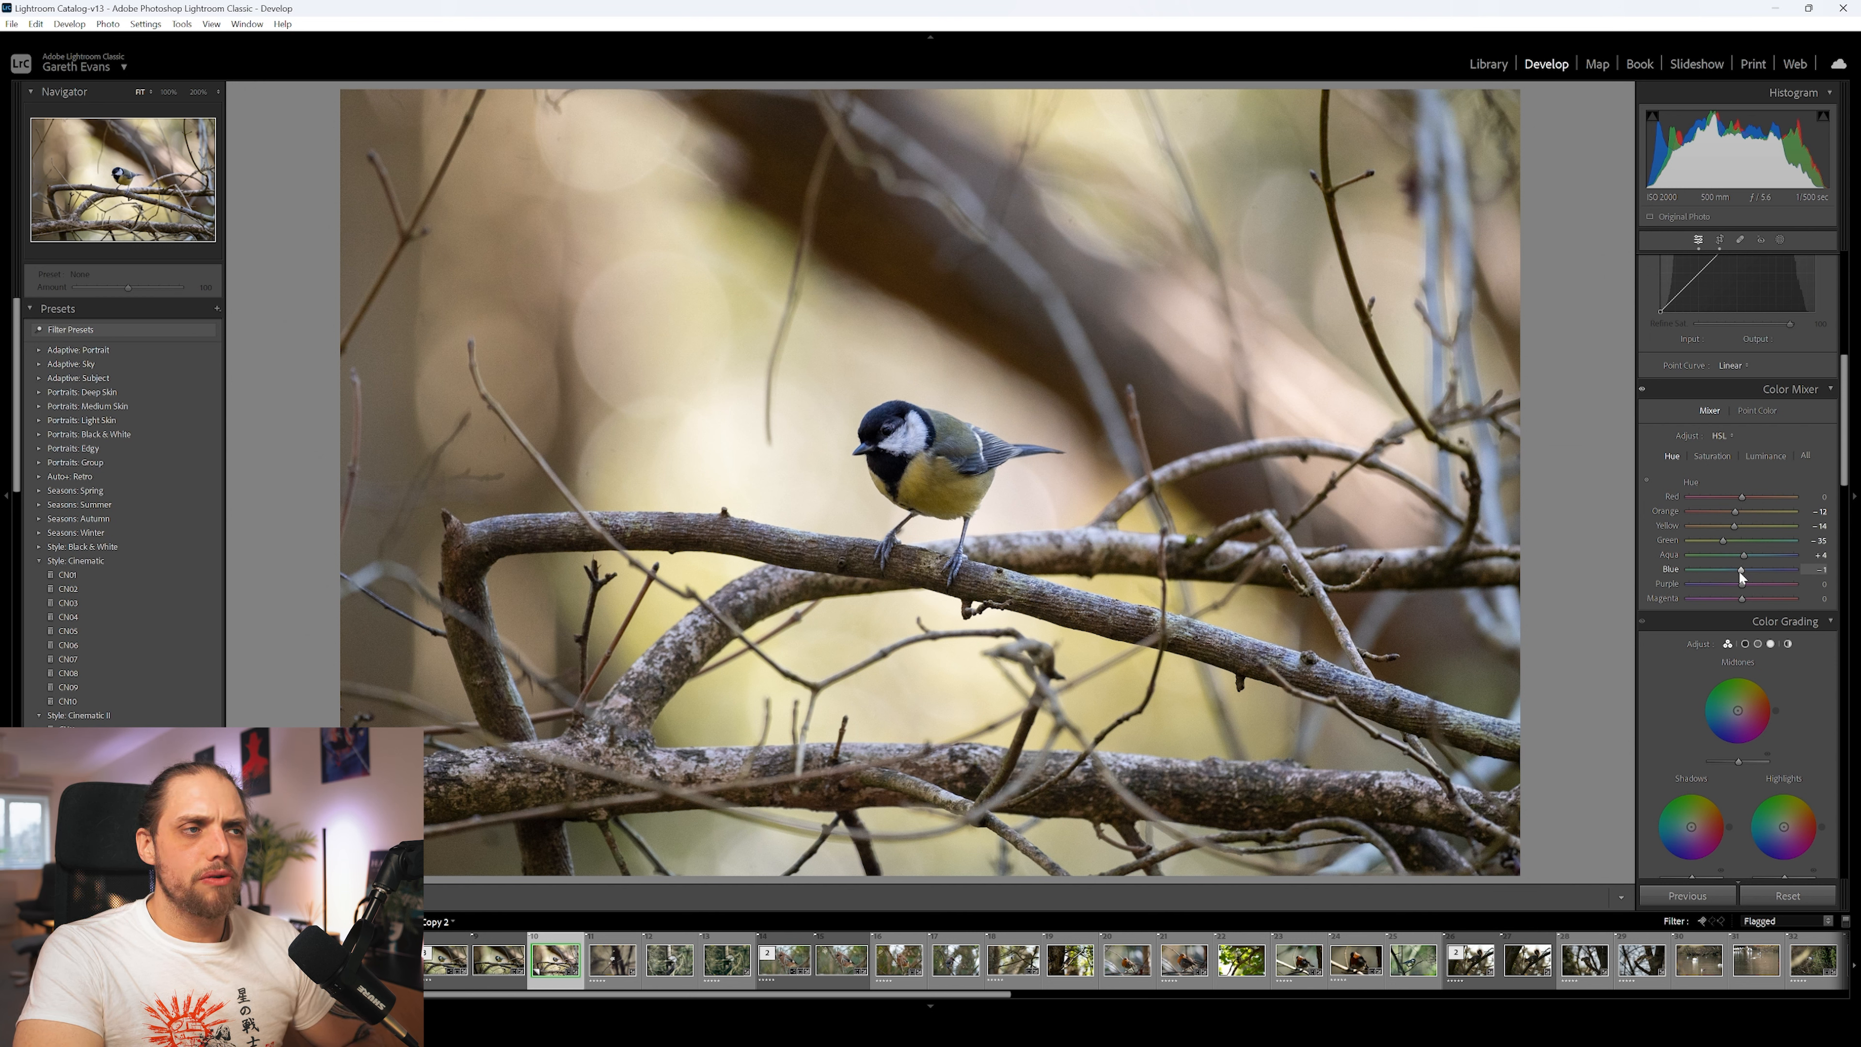
drag(1742, 572, 1739, 572)
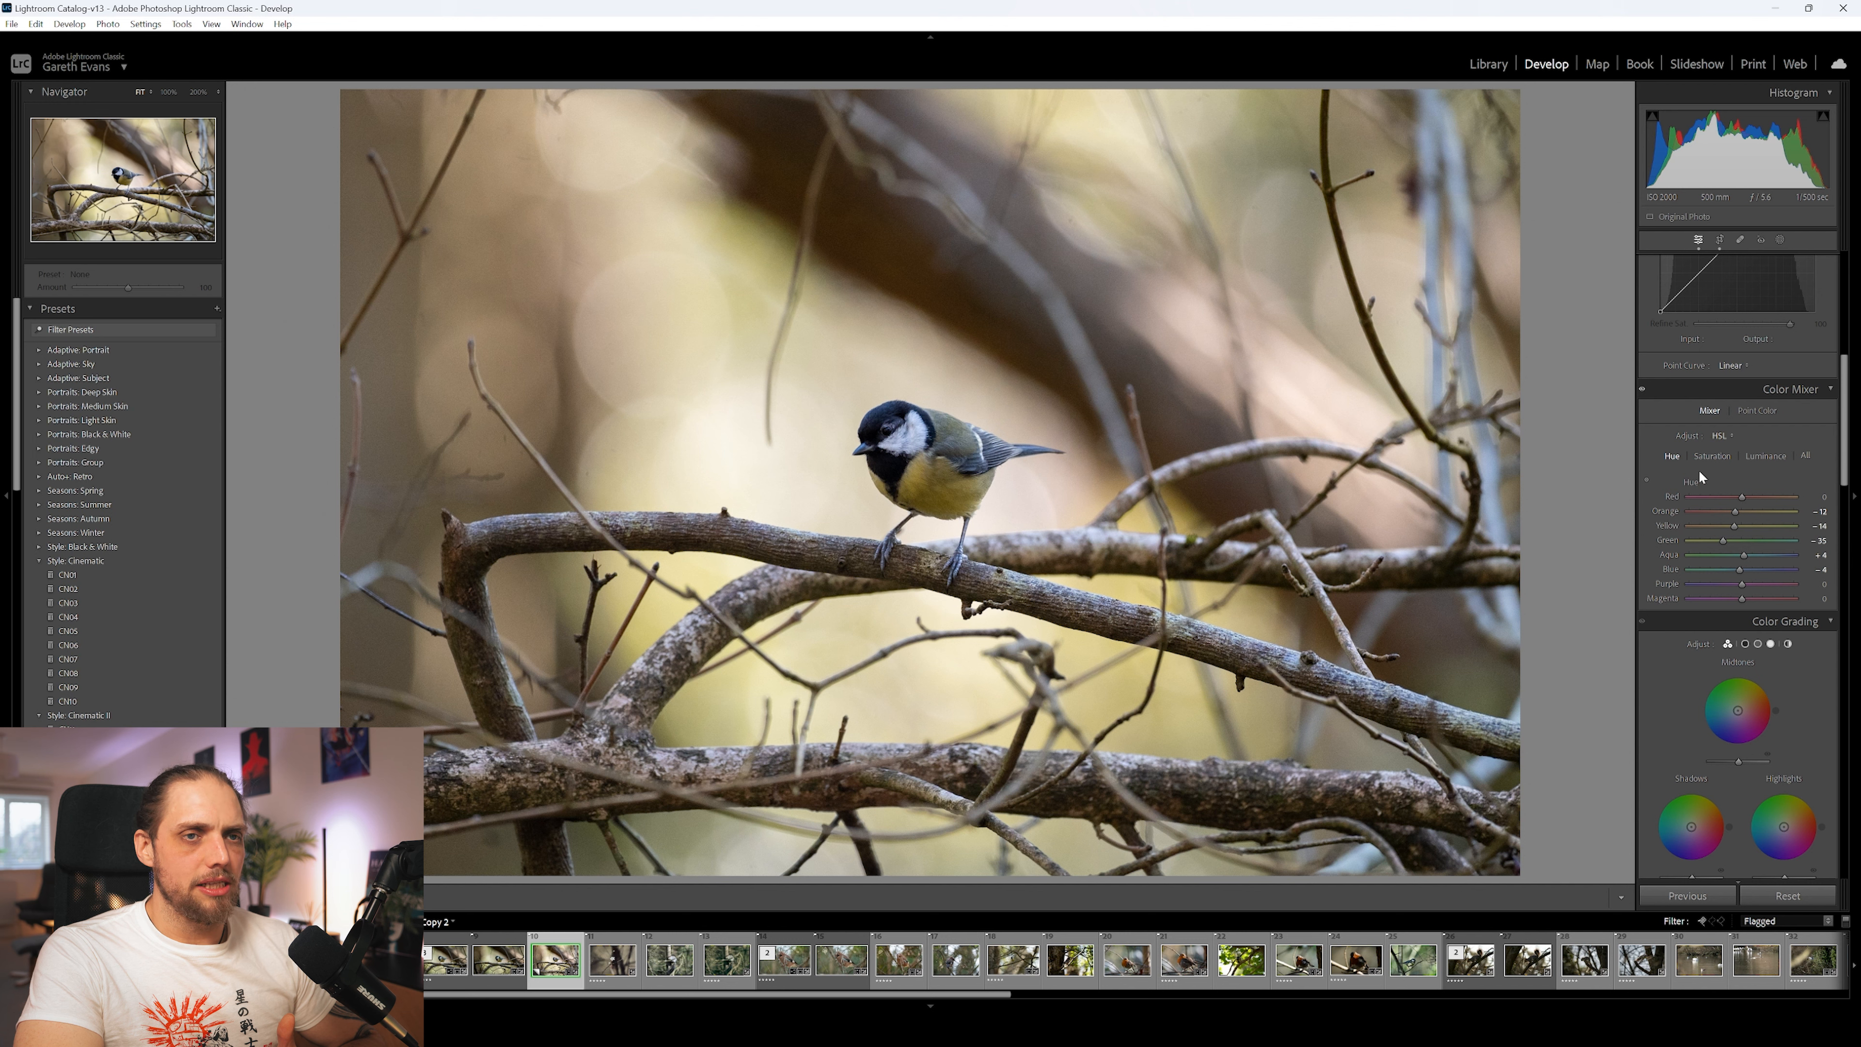
Lower the yellow and green luminance in the Color Mixer, finishing back on the Hue settings
scroll(1694, 473, down, 3)
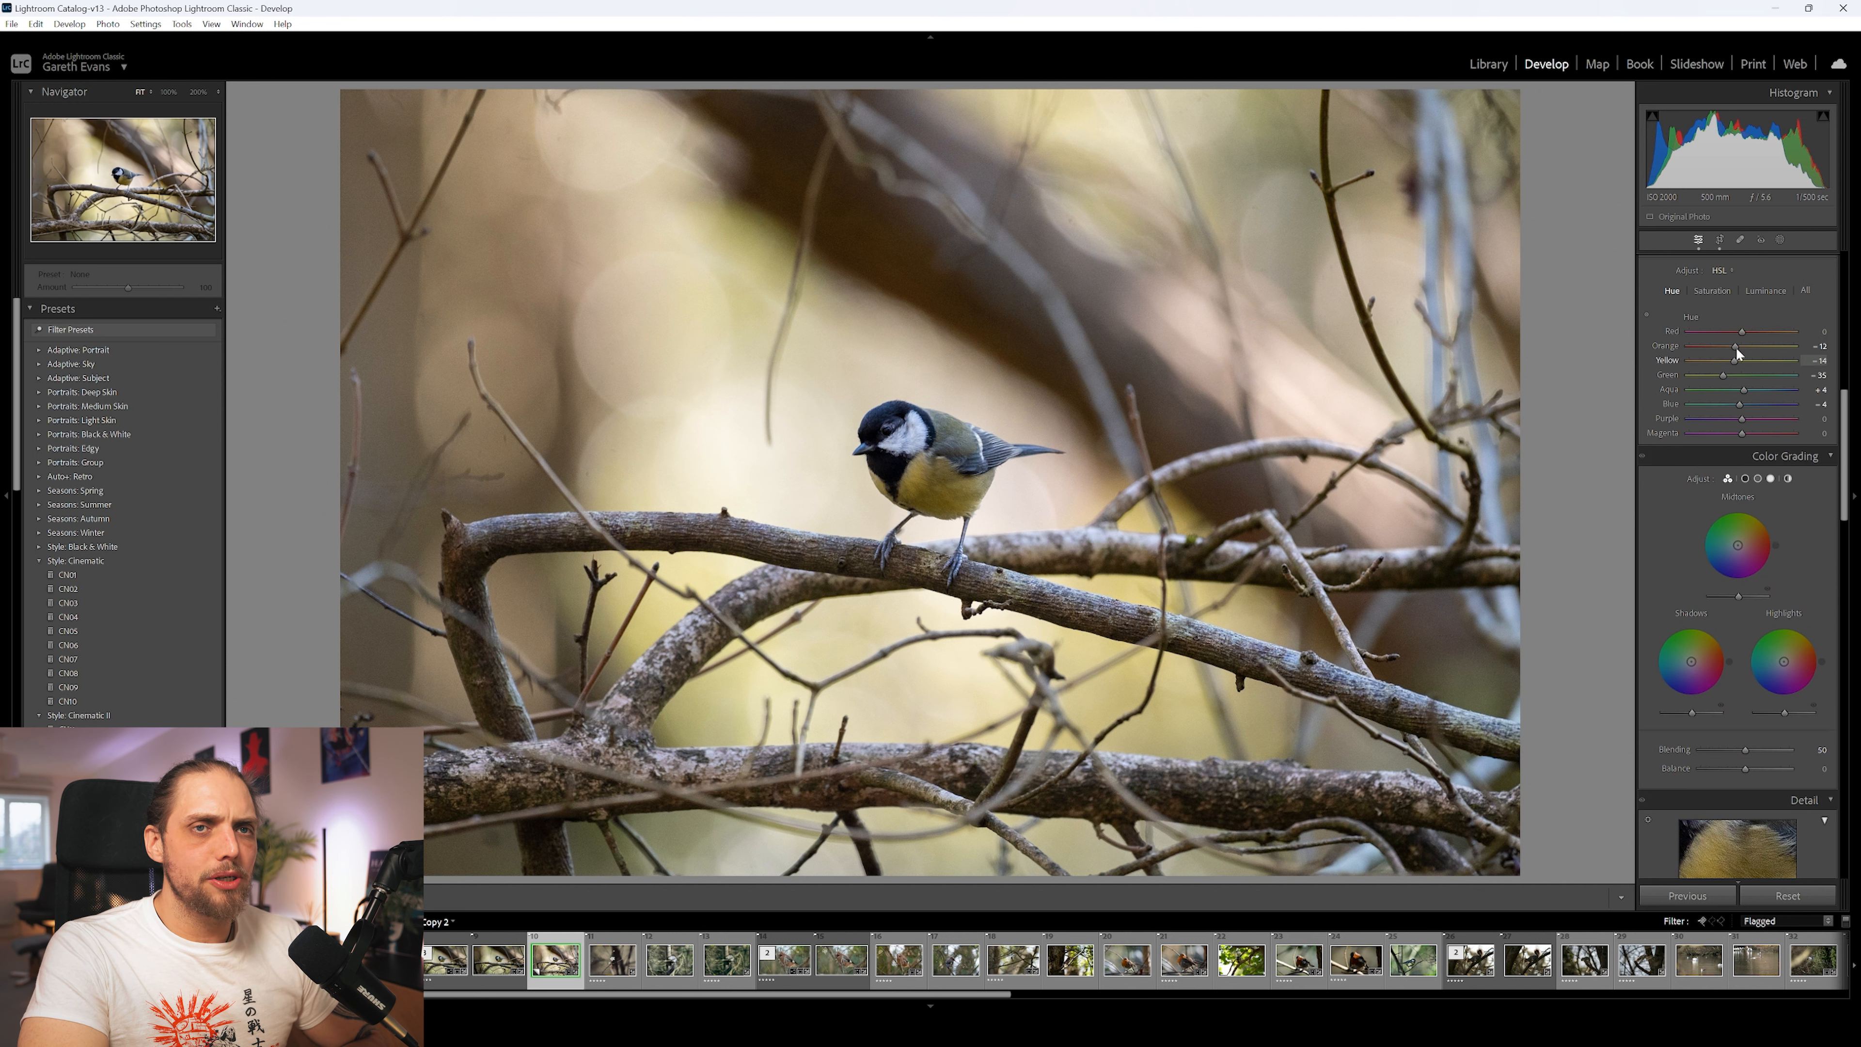
click(1765, 290)
scroll(1708, 476, up, 3)
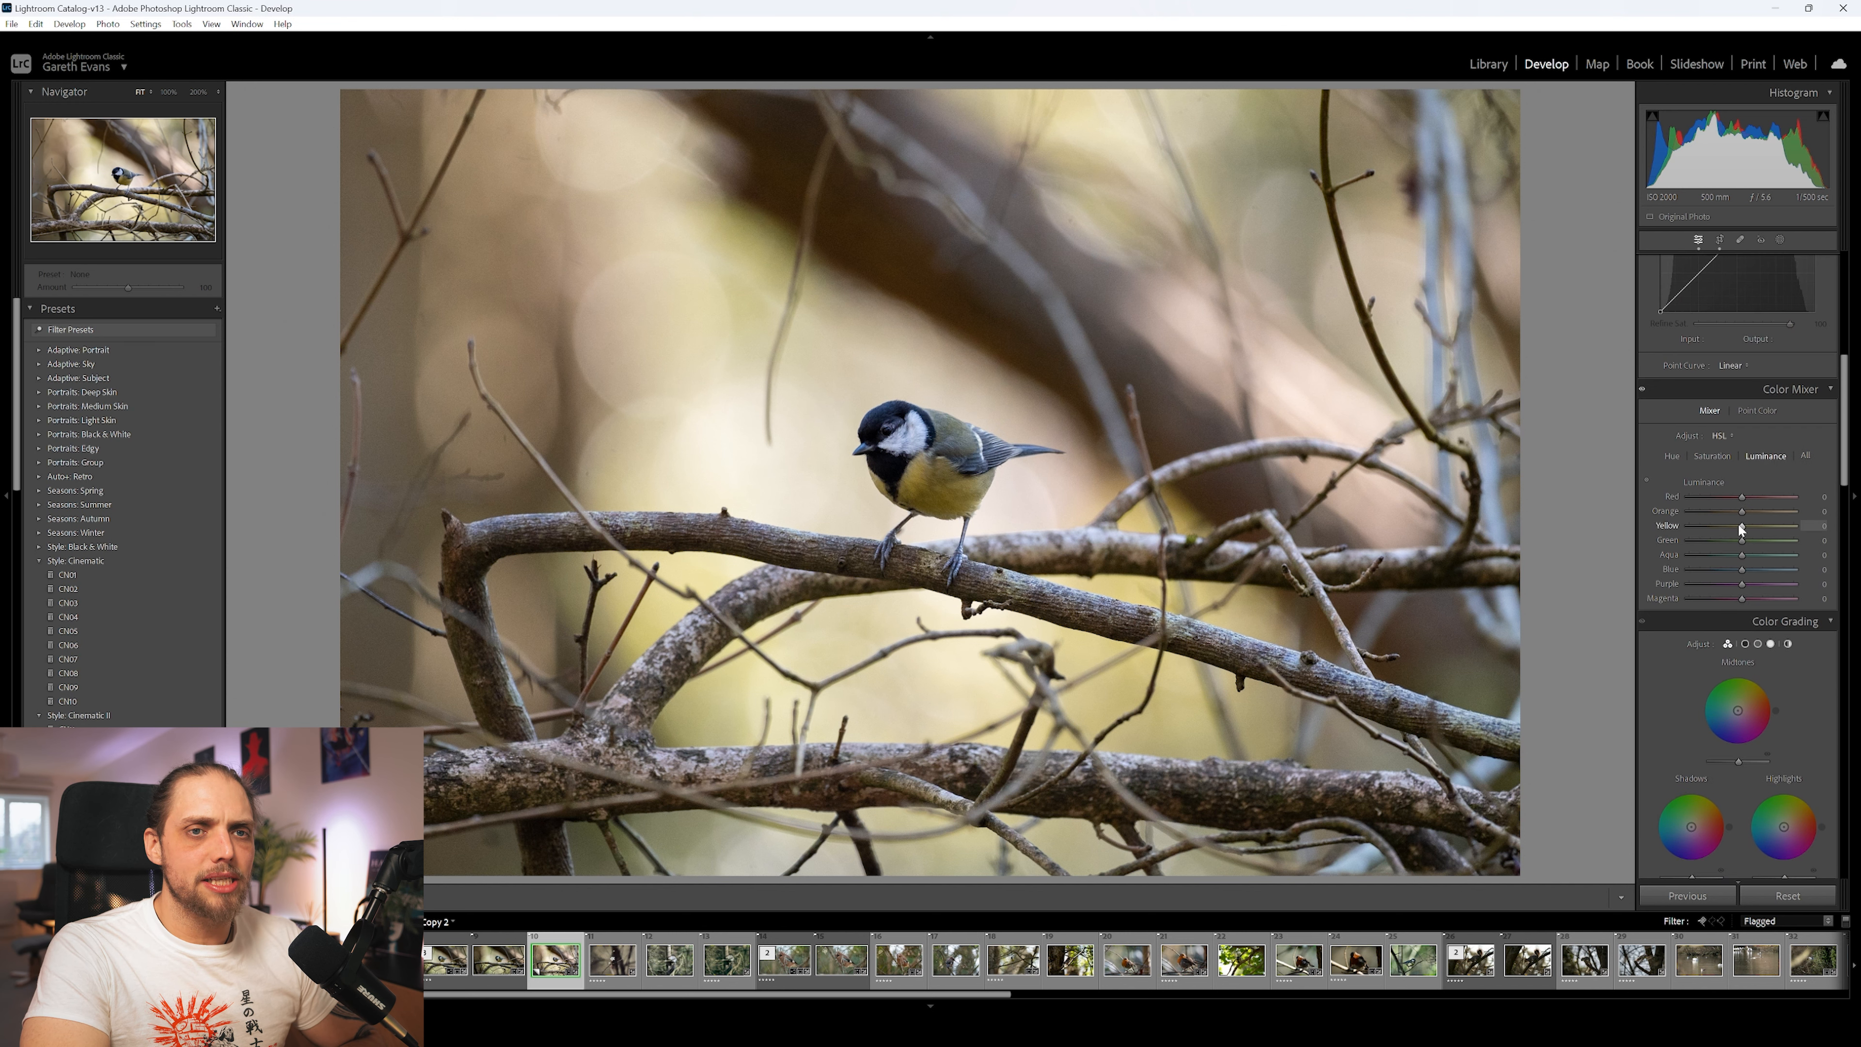
mouse_move(1740, 528)
mouse_down()
mouse_move(1706, 545)
mouse_move(1724, 545)
mouse_up()
click(1674, 455)
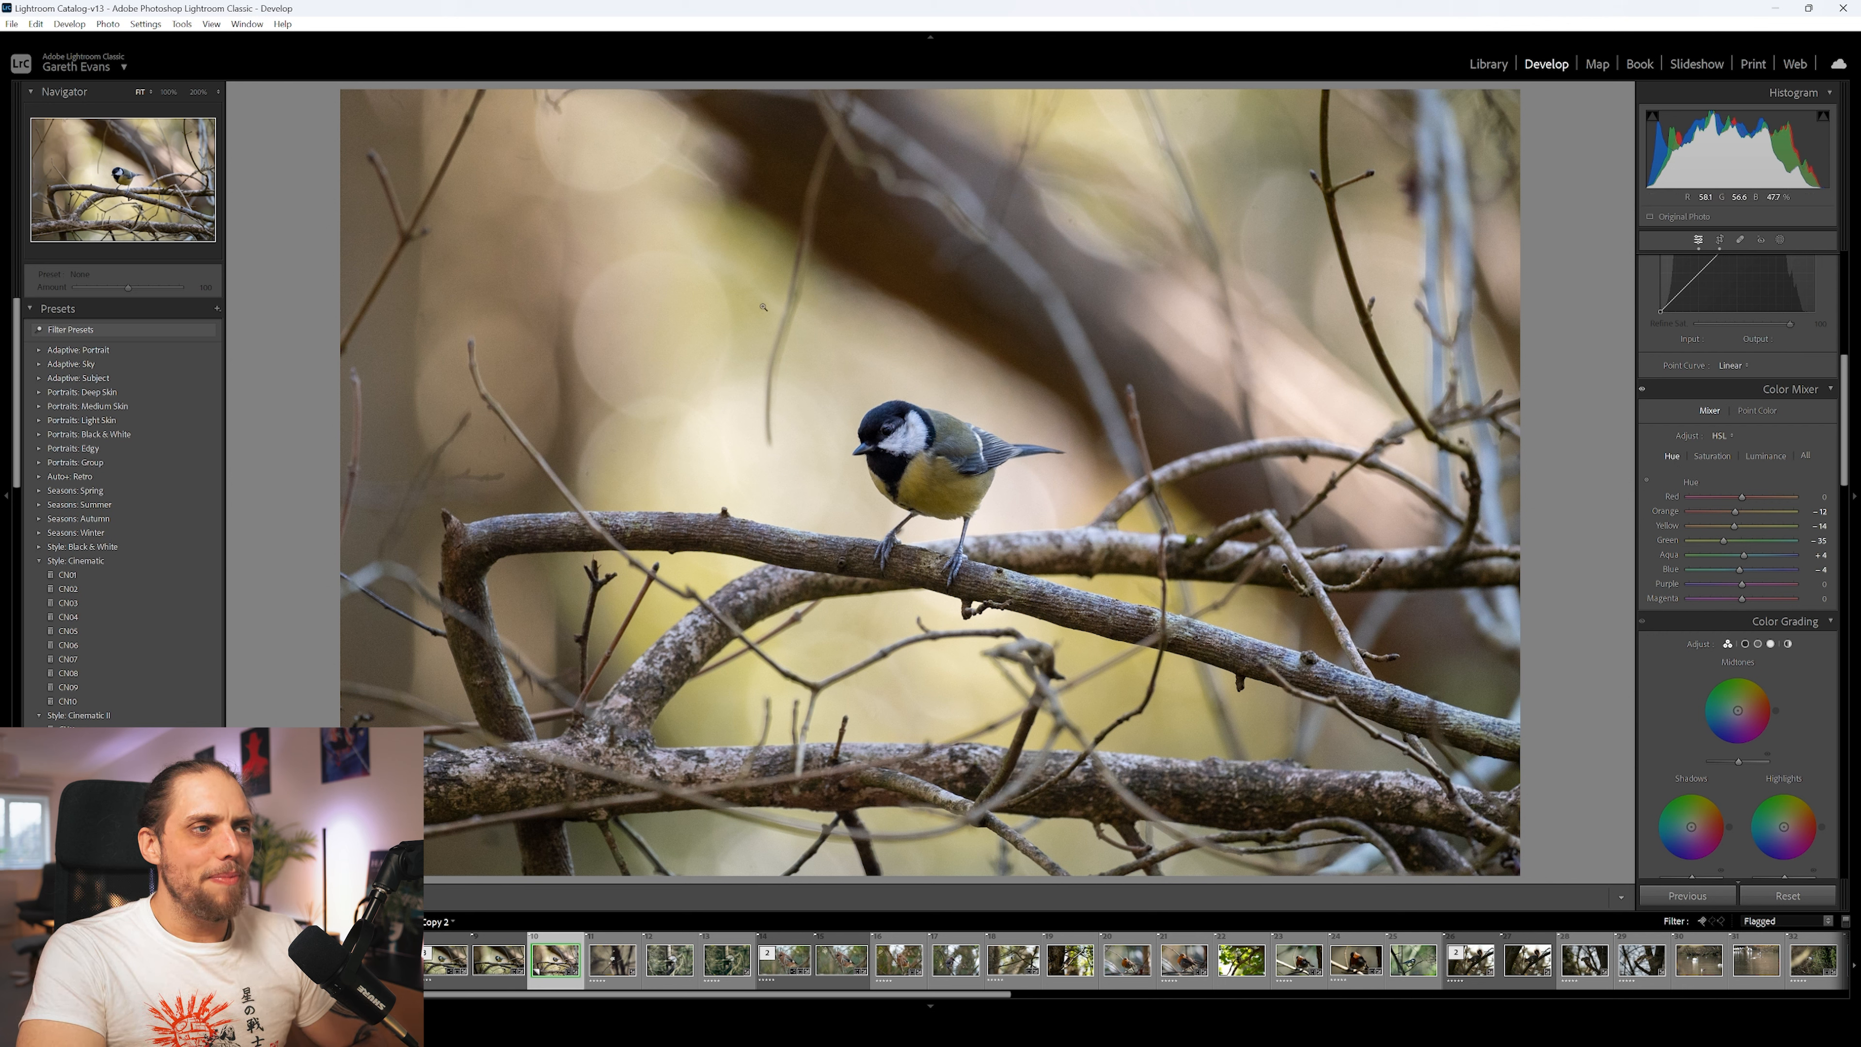
Add a Highlight Priority post-crop vignette with an amount of −15
scroll(1681, 689, down, 10)
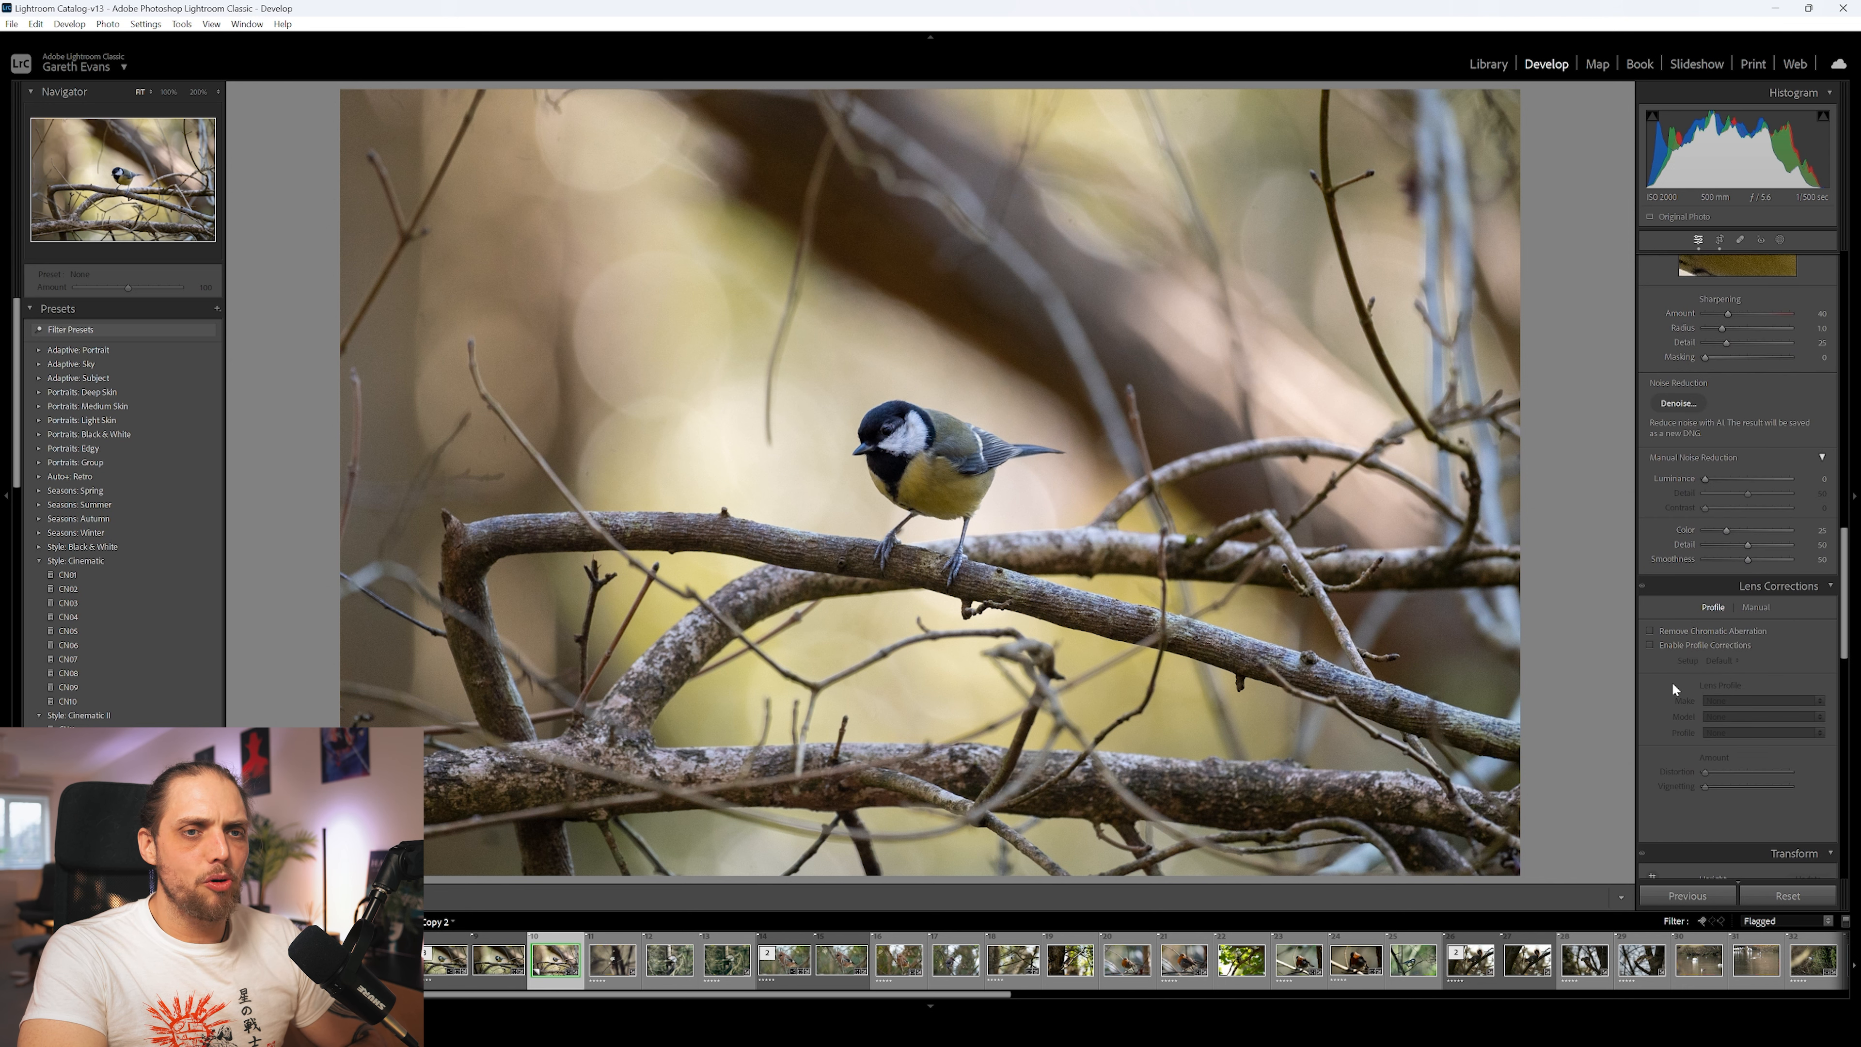
scroll(1668, 674, down, 5)
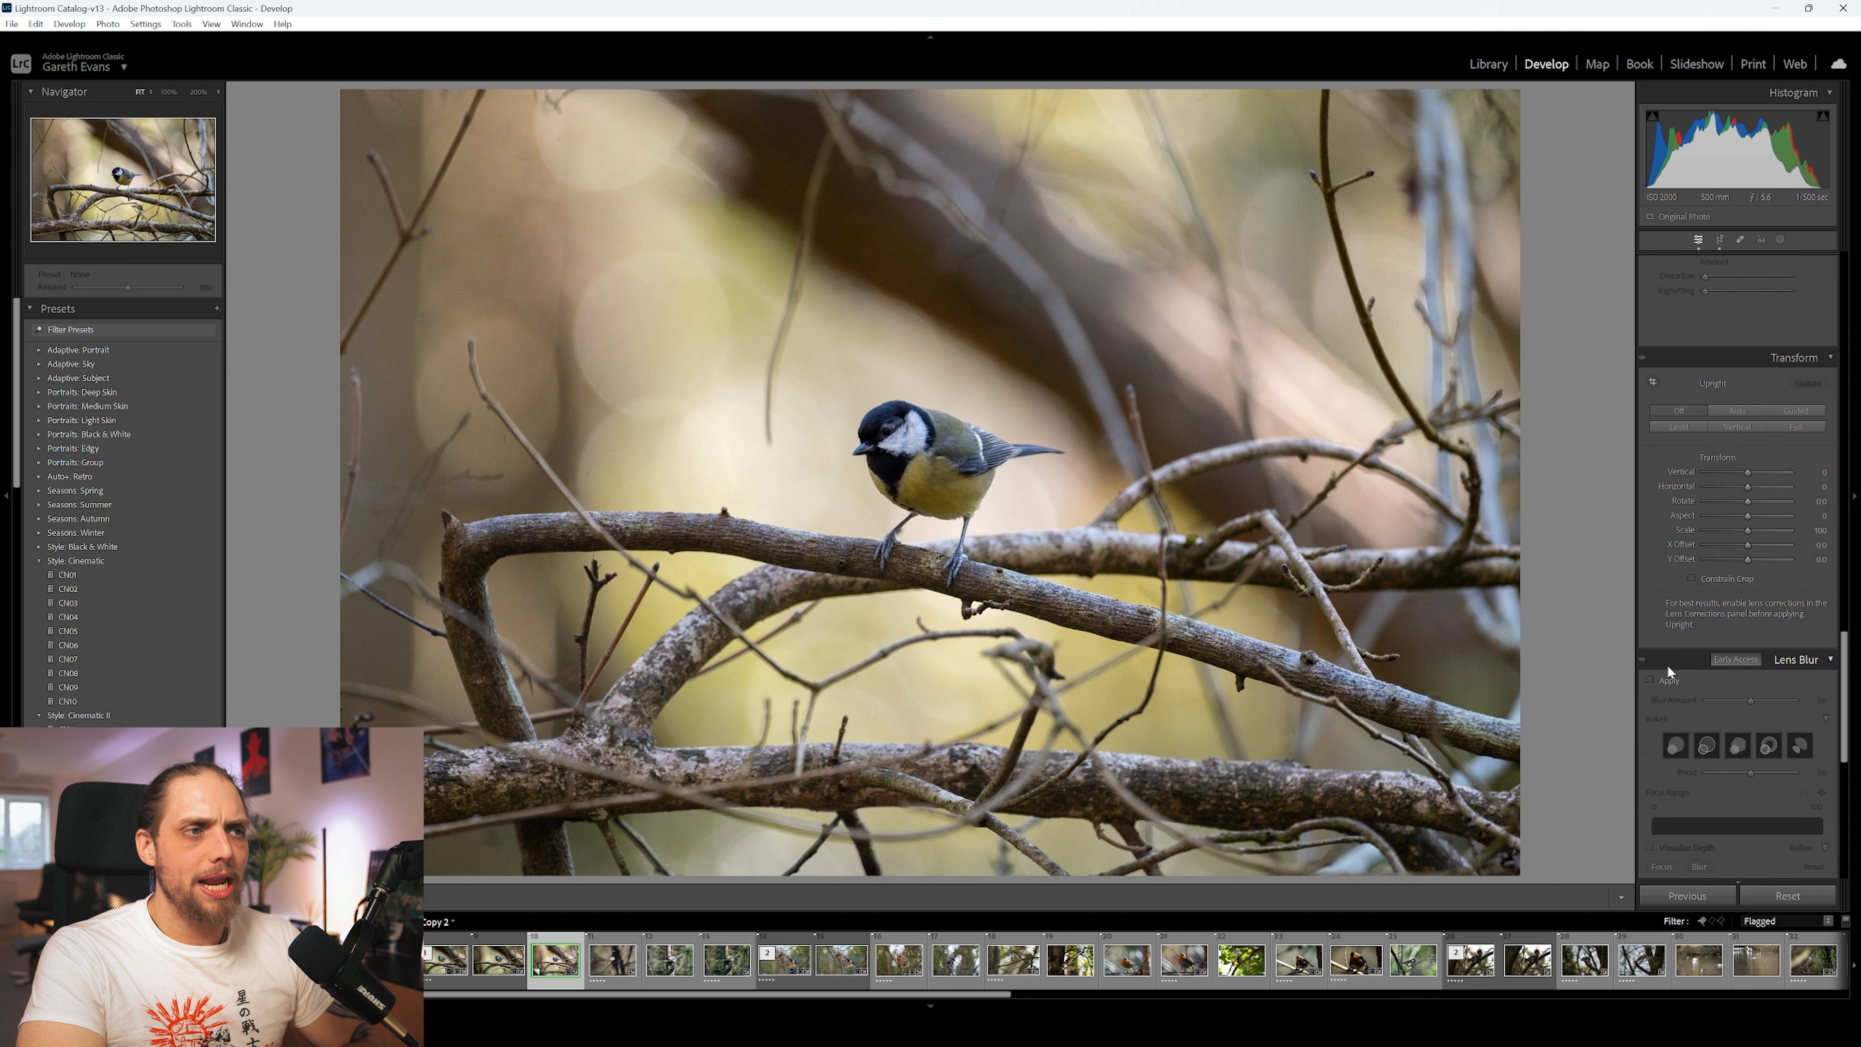
scroll(1678, 615, down, 7)
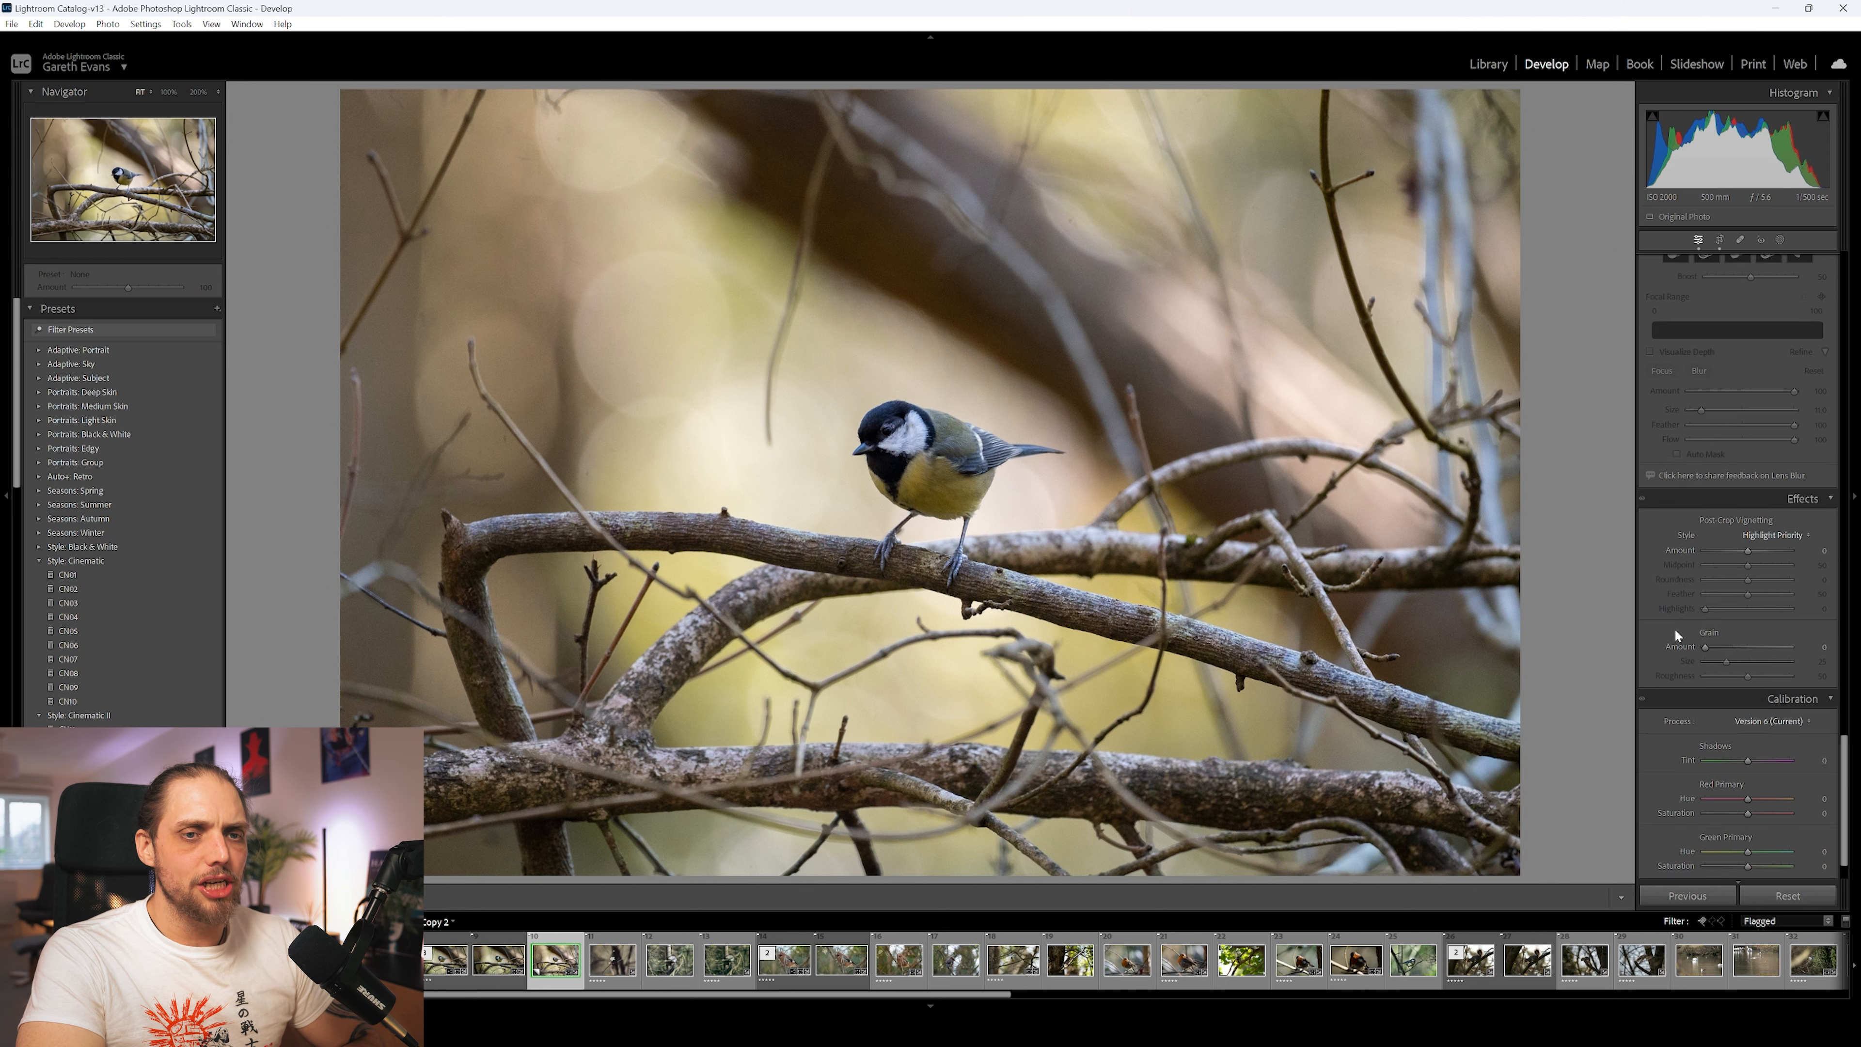
scroll(1674, 628, down, 1)
drag(1748, 499, 1738, 503)
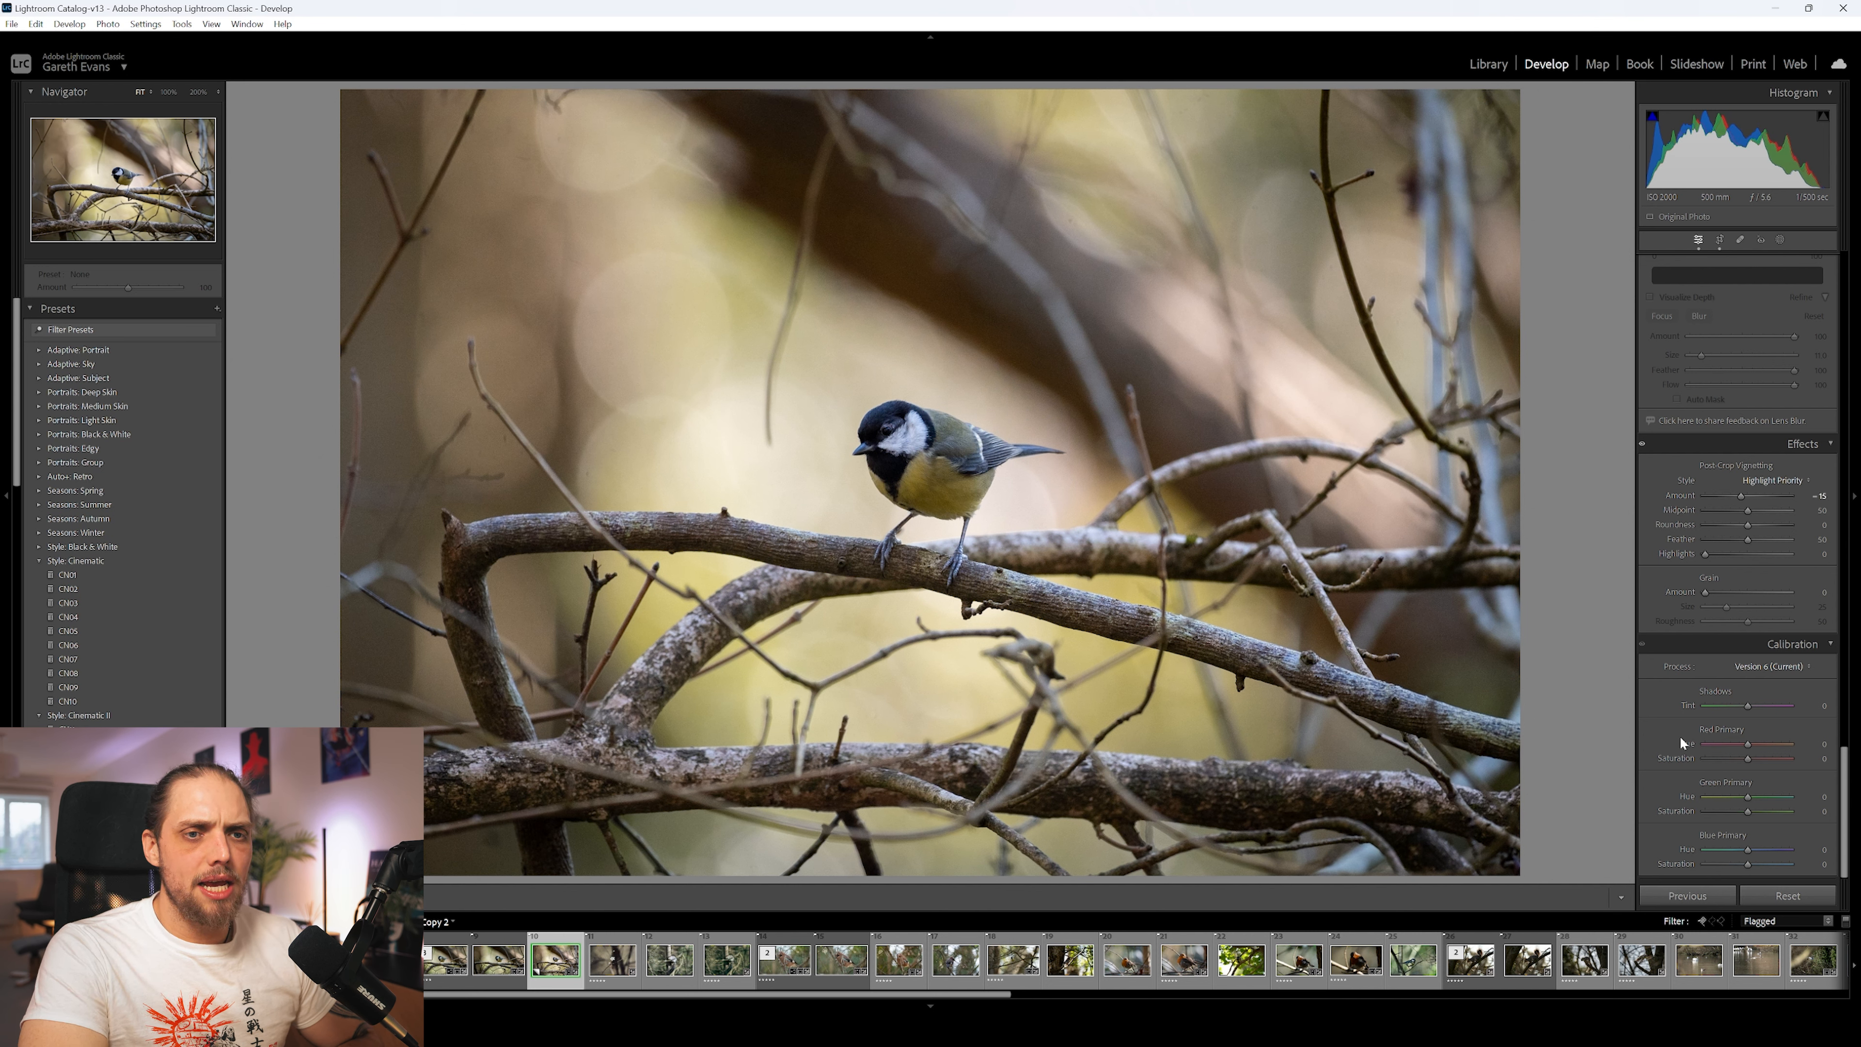
In Calibration, set the Red Primary hue to +11 and the Blue Primary hue to −11
drag(1745, 743, 1750, 745)
drag(1743, 849, 1742, 850)
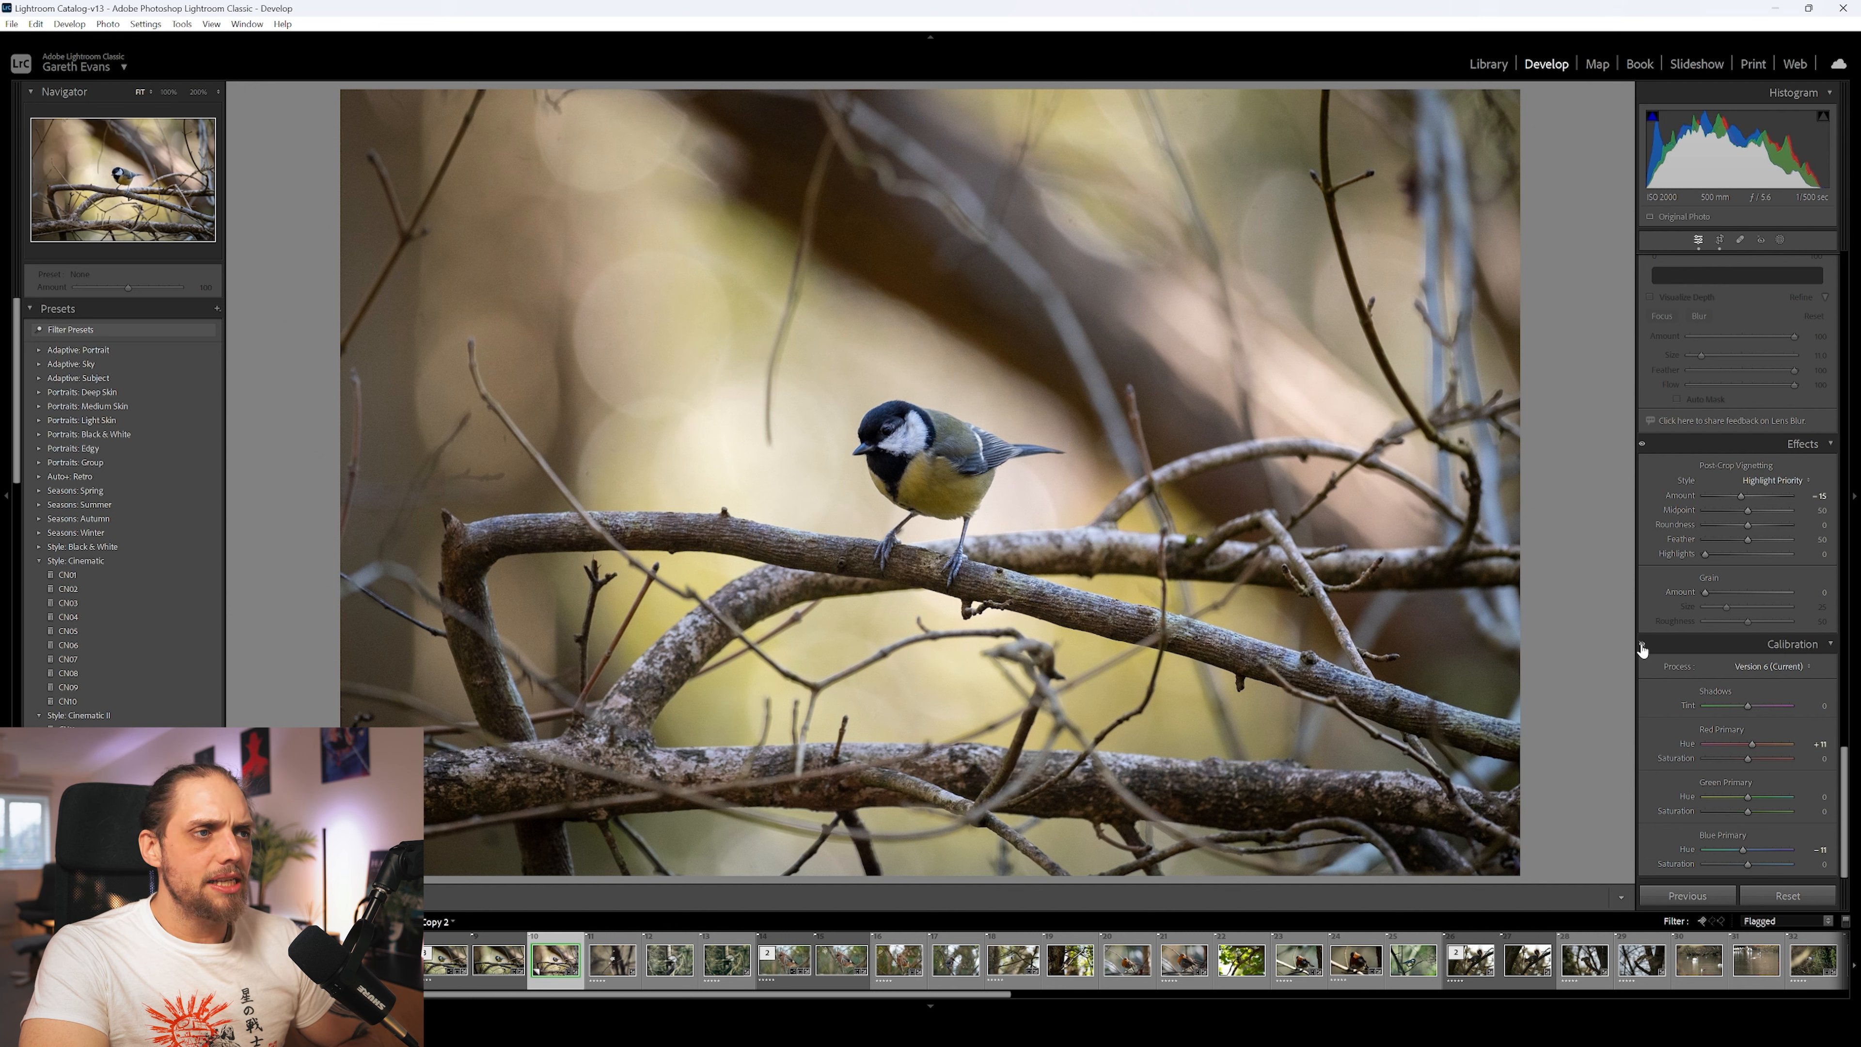
scroll(1663, 704, up, 15)
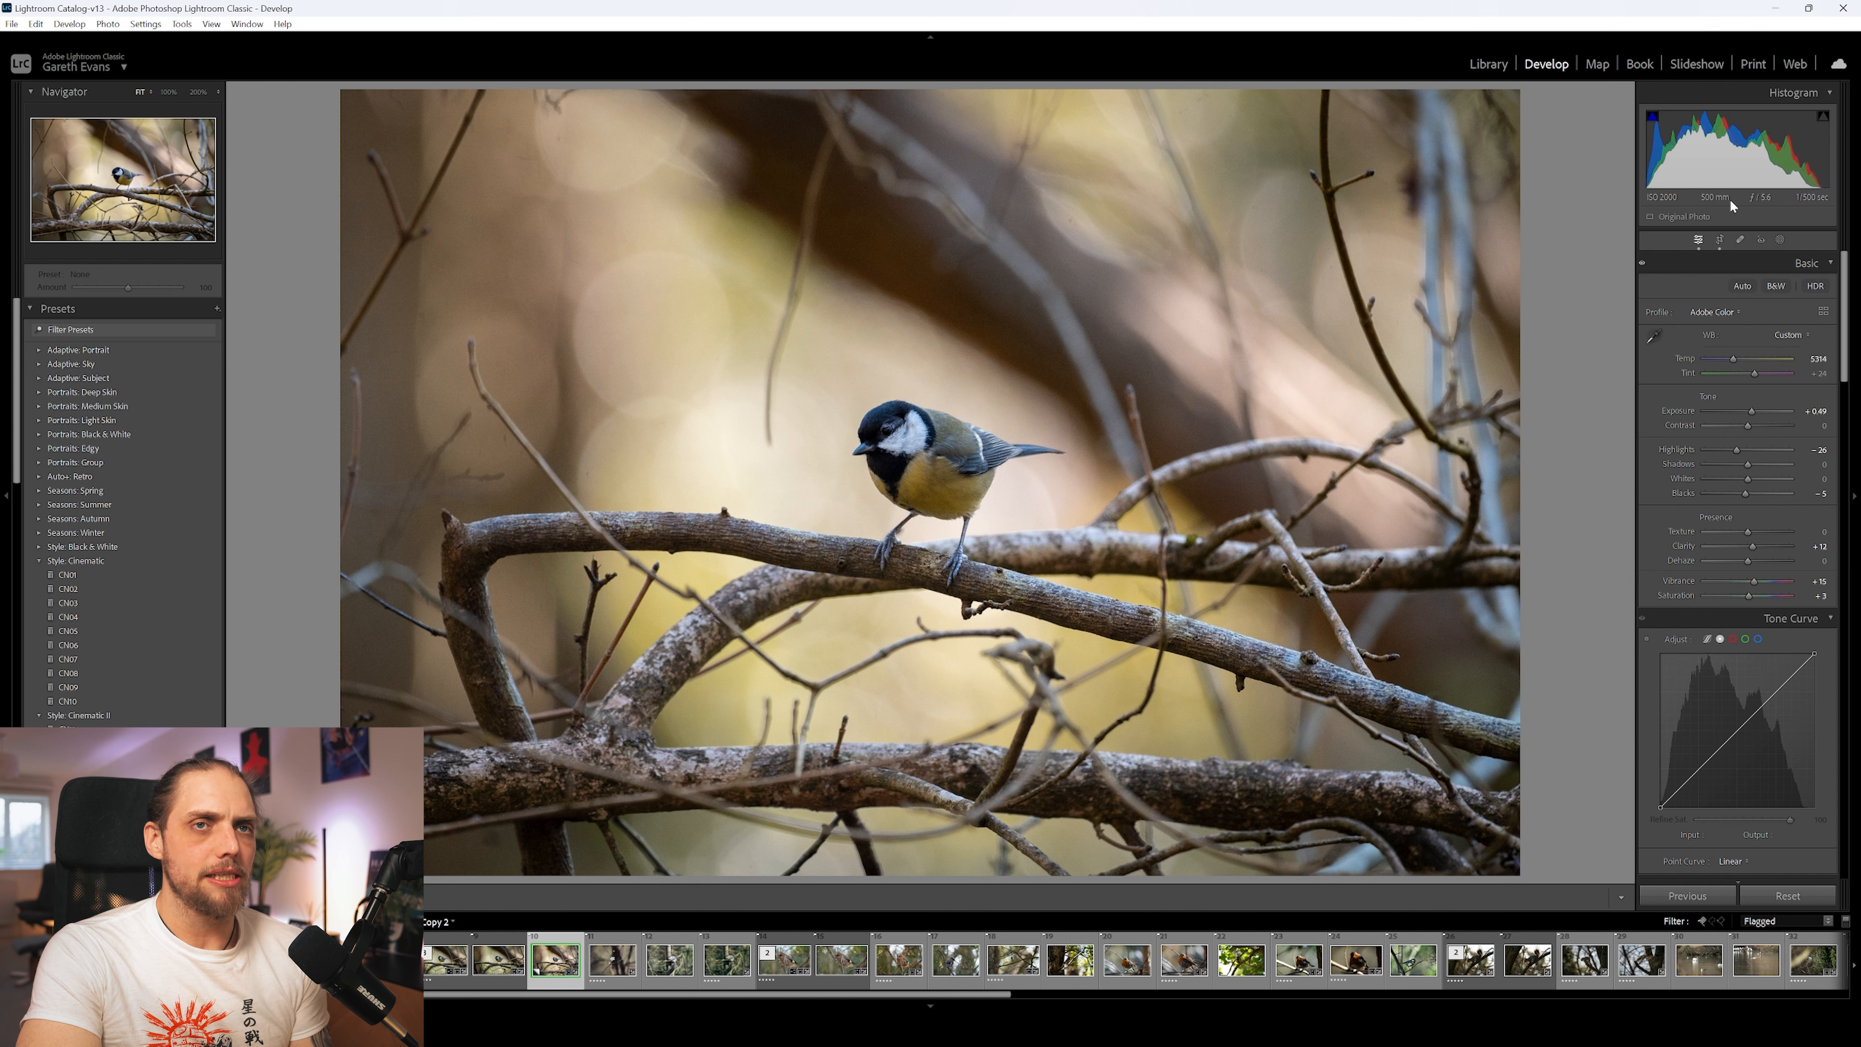
Create a Select Subject mask for the bird and branch, raising its Exposure to about 0.34 and Clarity to about 5
click(1778, 240)
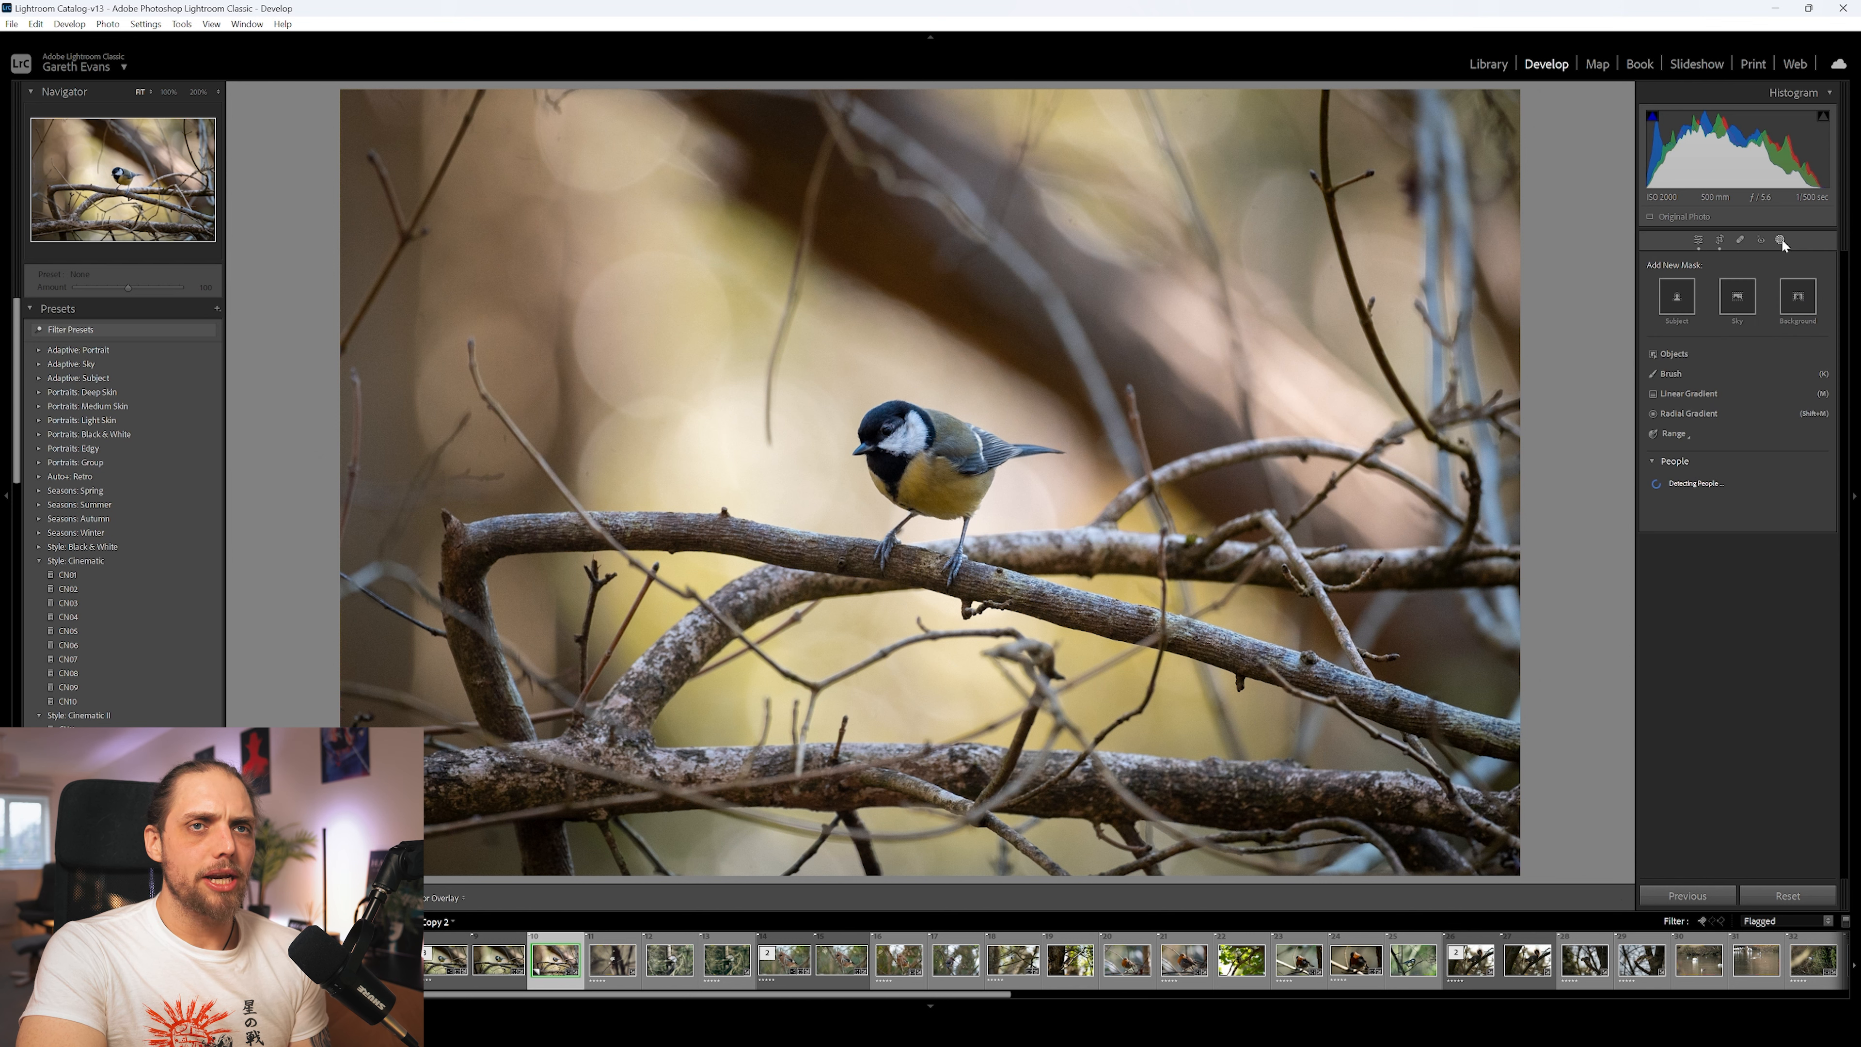
click(1678, 299)
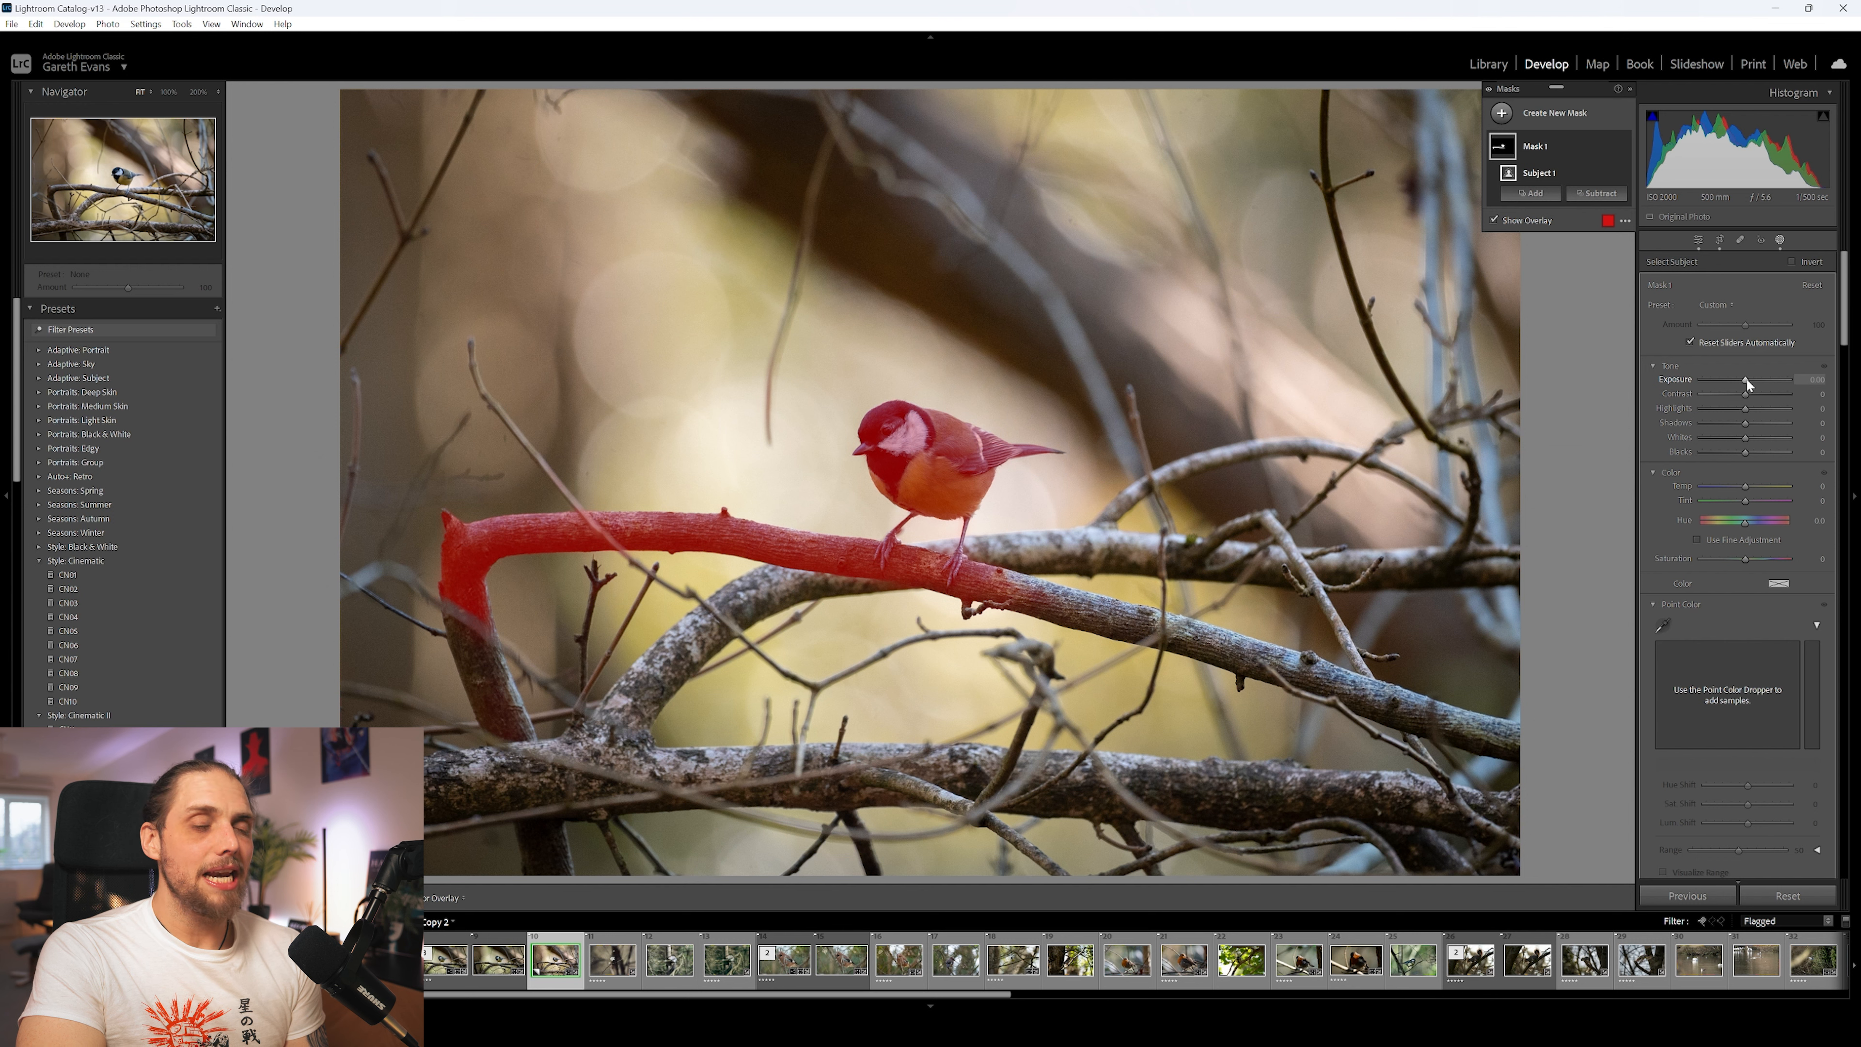
drag(1746, 377, 1747, 379)
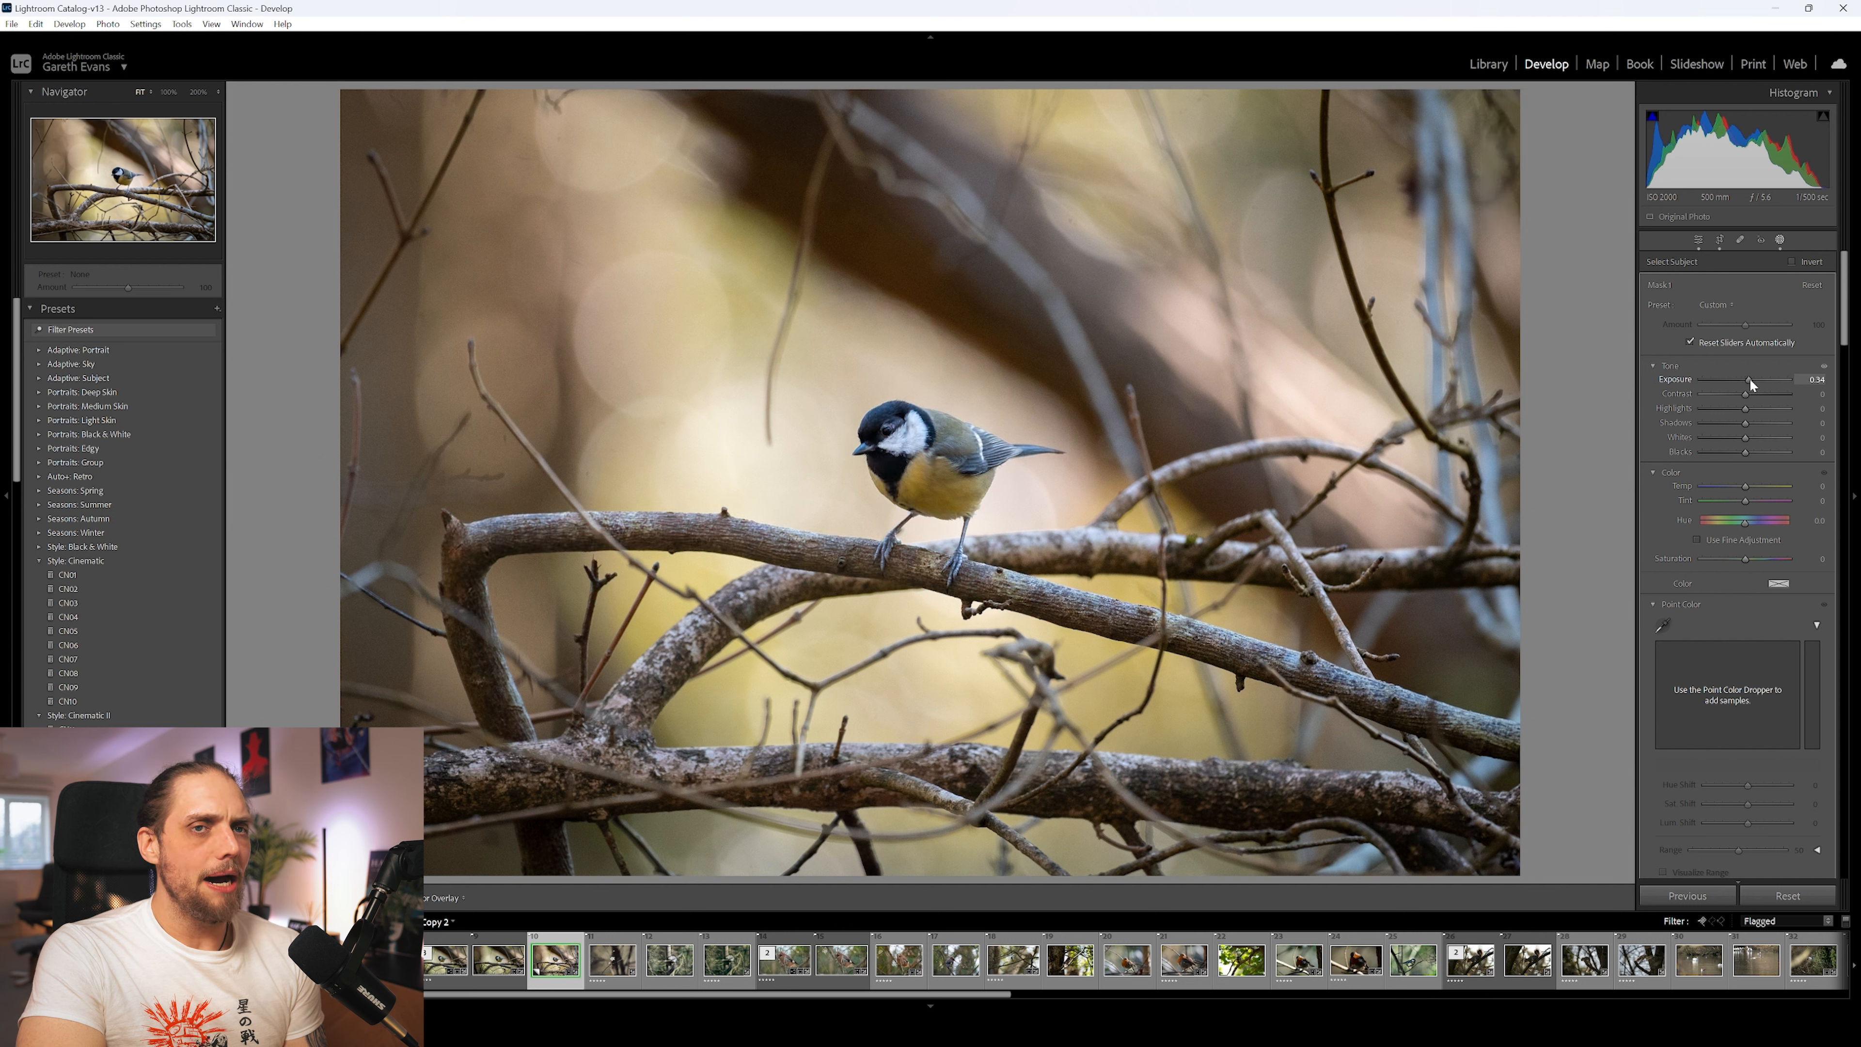
drag(1751, 376, 1746, 424)
scroll(1685, 506, down, 5)
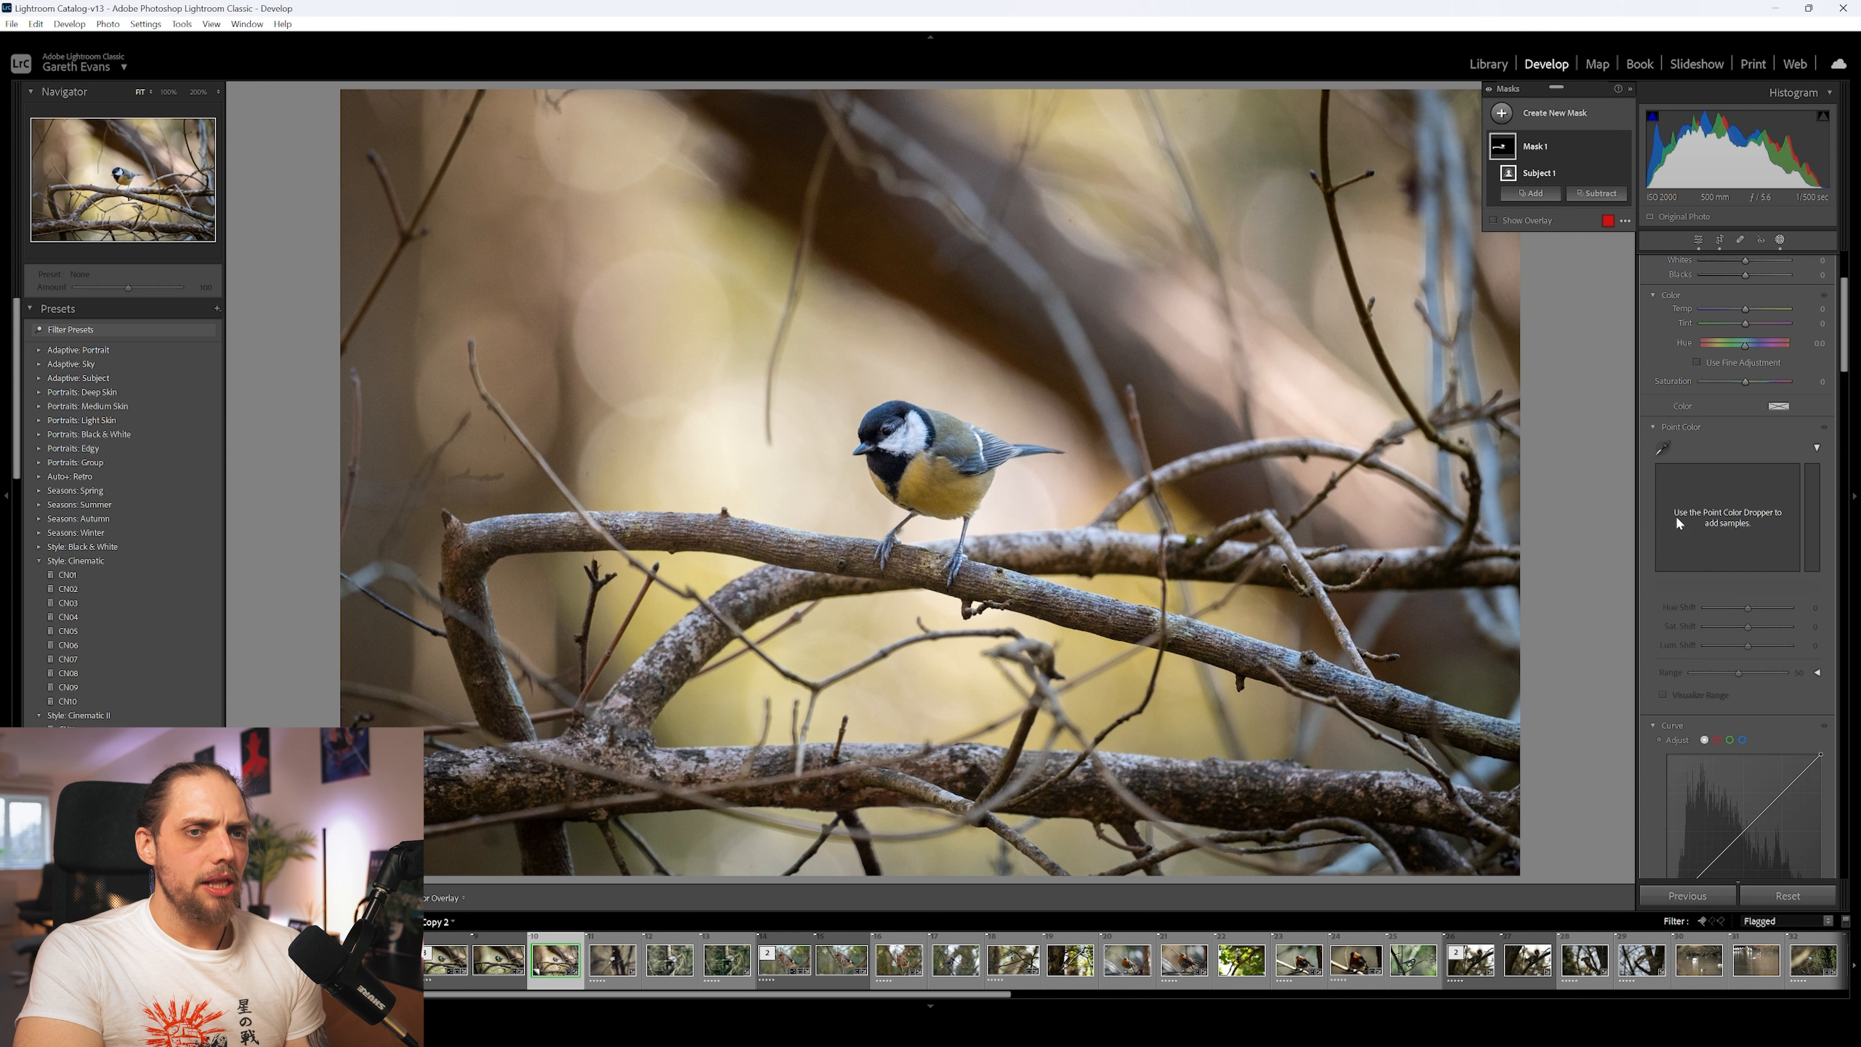
scroll(1650, 582, down, 2)
drag(1742, 653, 1745, 650)
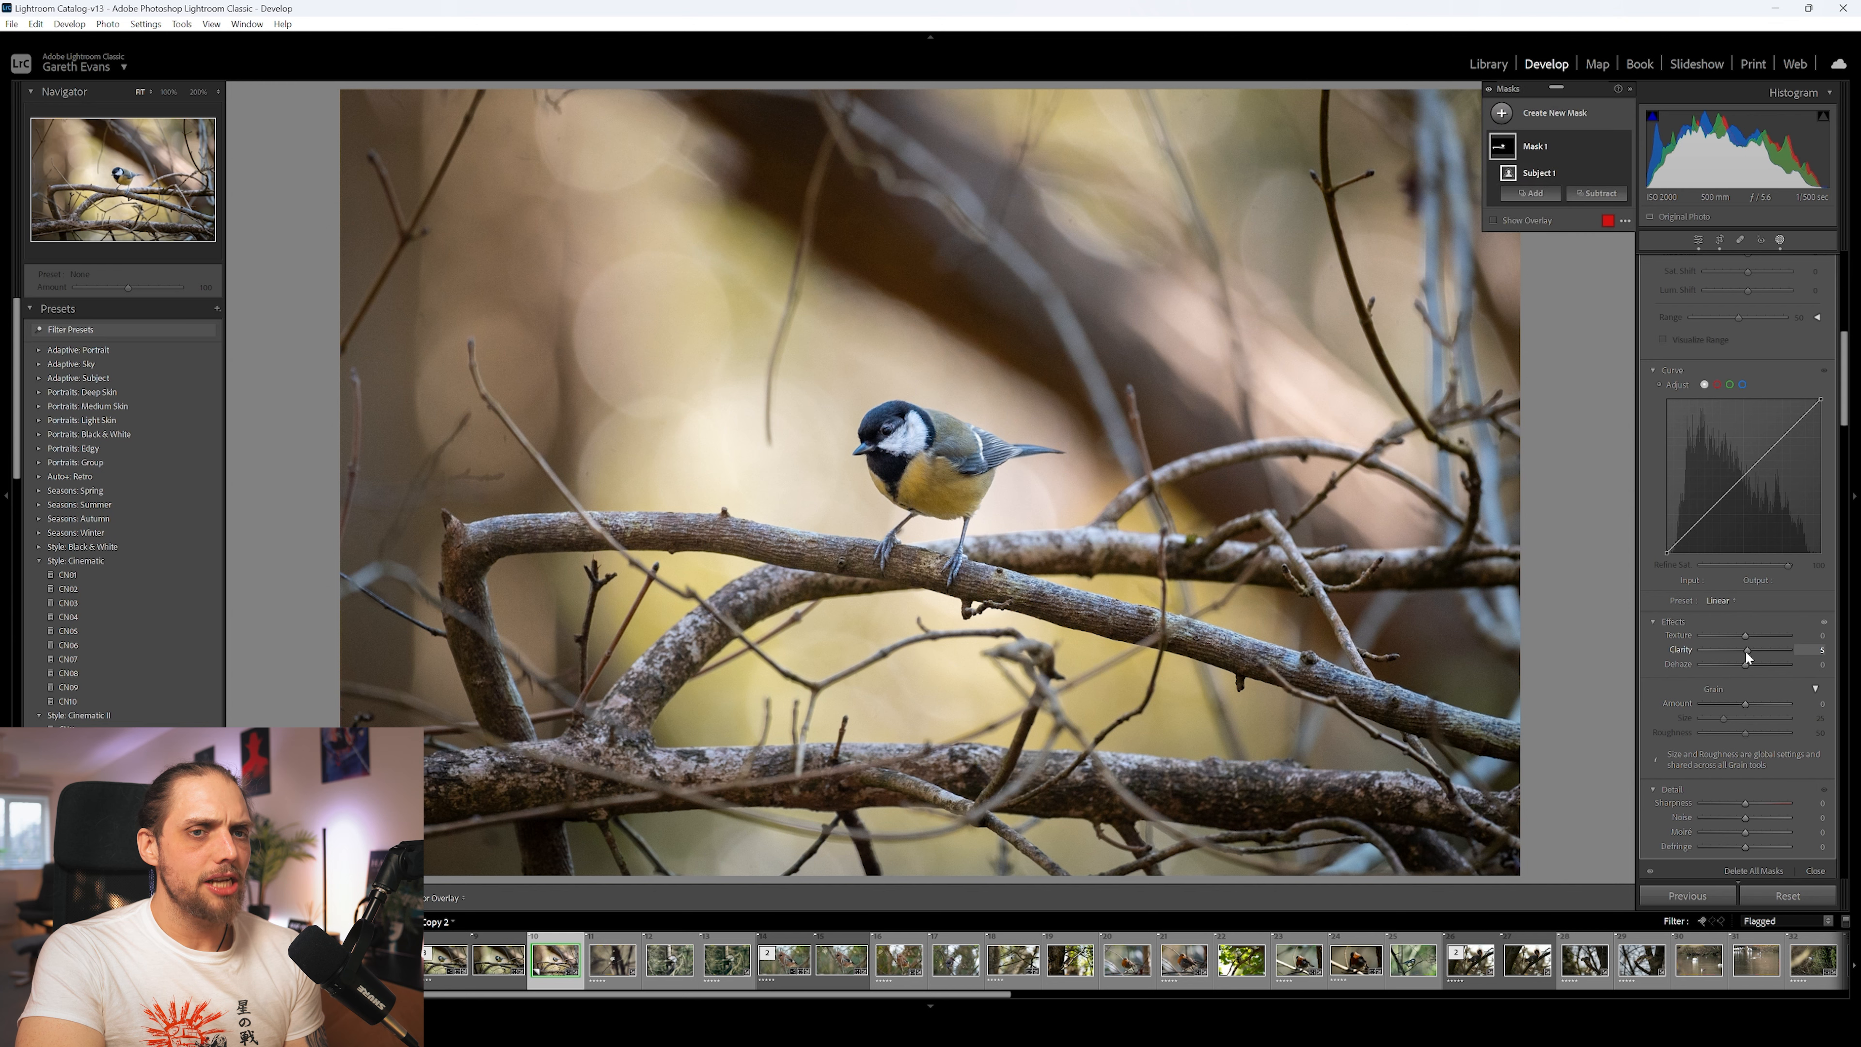
Leave masking and compare the edited bird photo with its before version several times
click(1699, 240)
key(backslash)
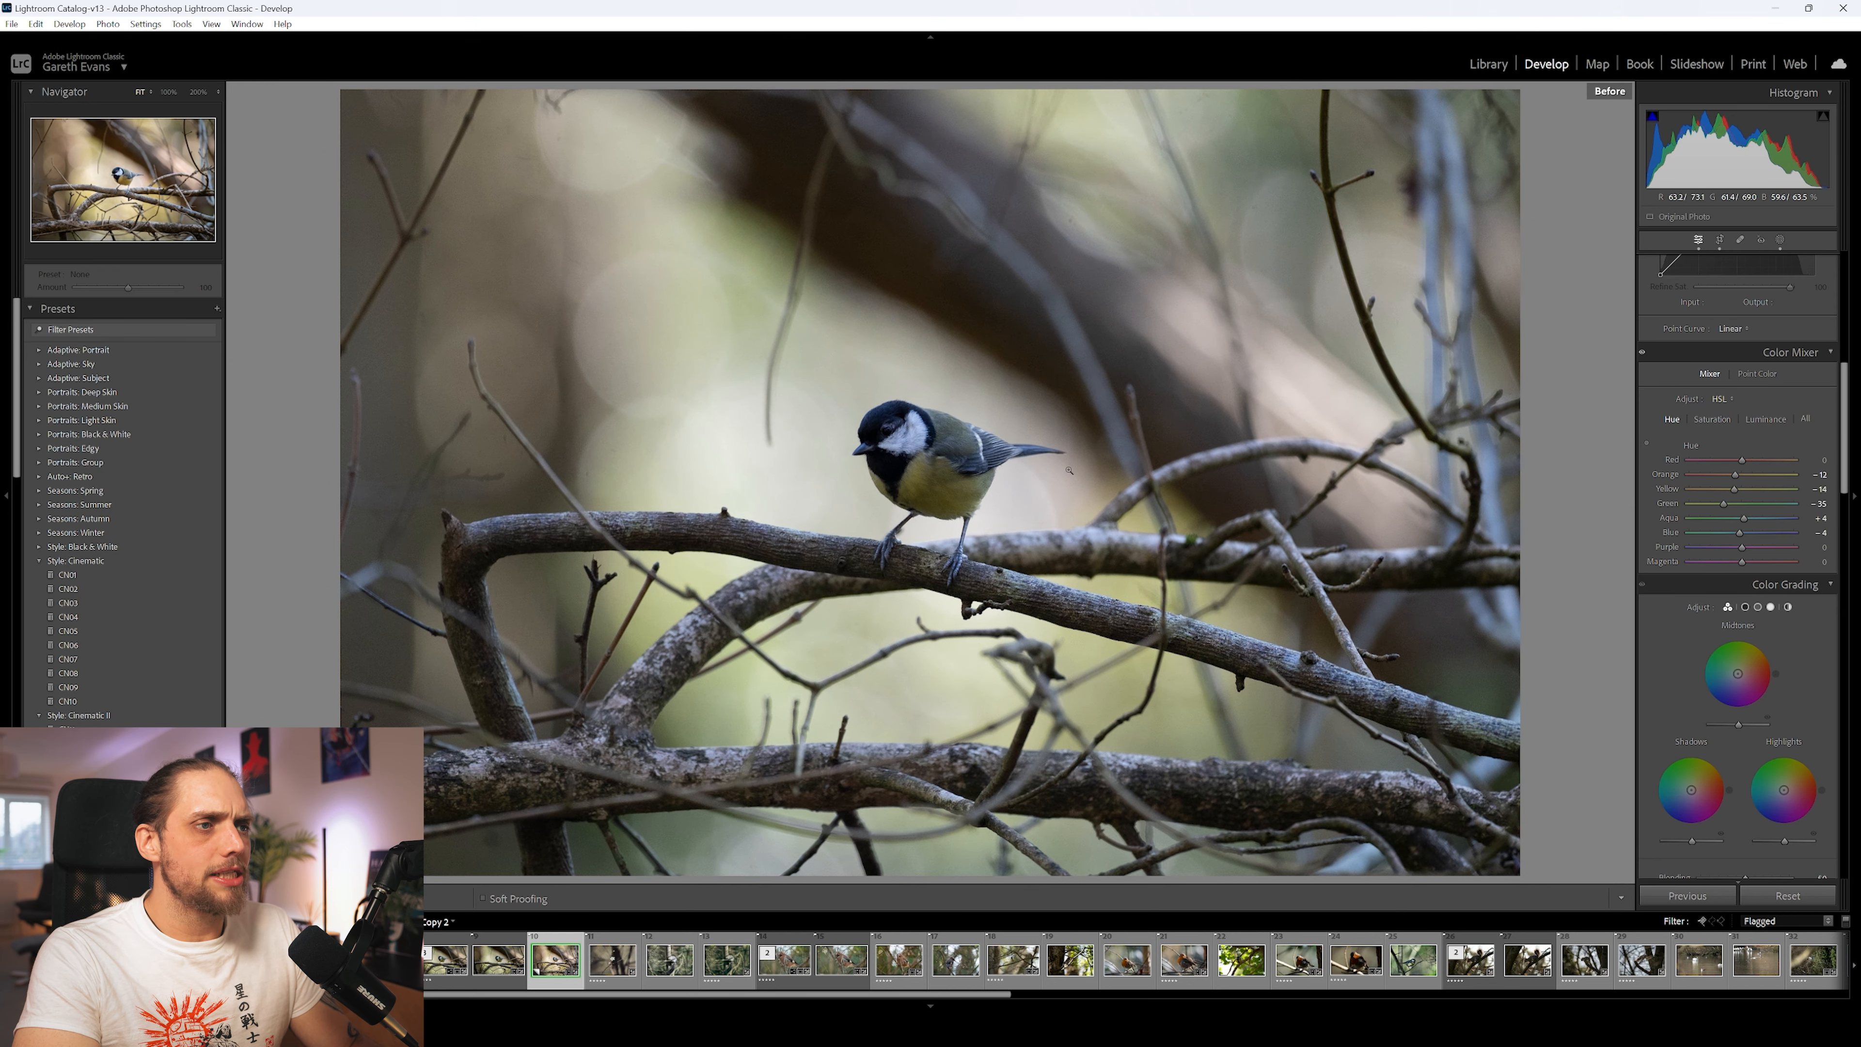
key(backslash)
key(backslash)
key(backslash)
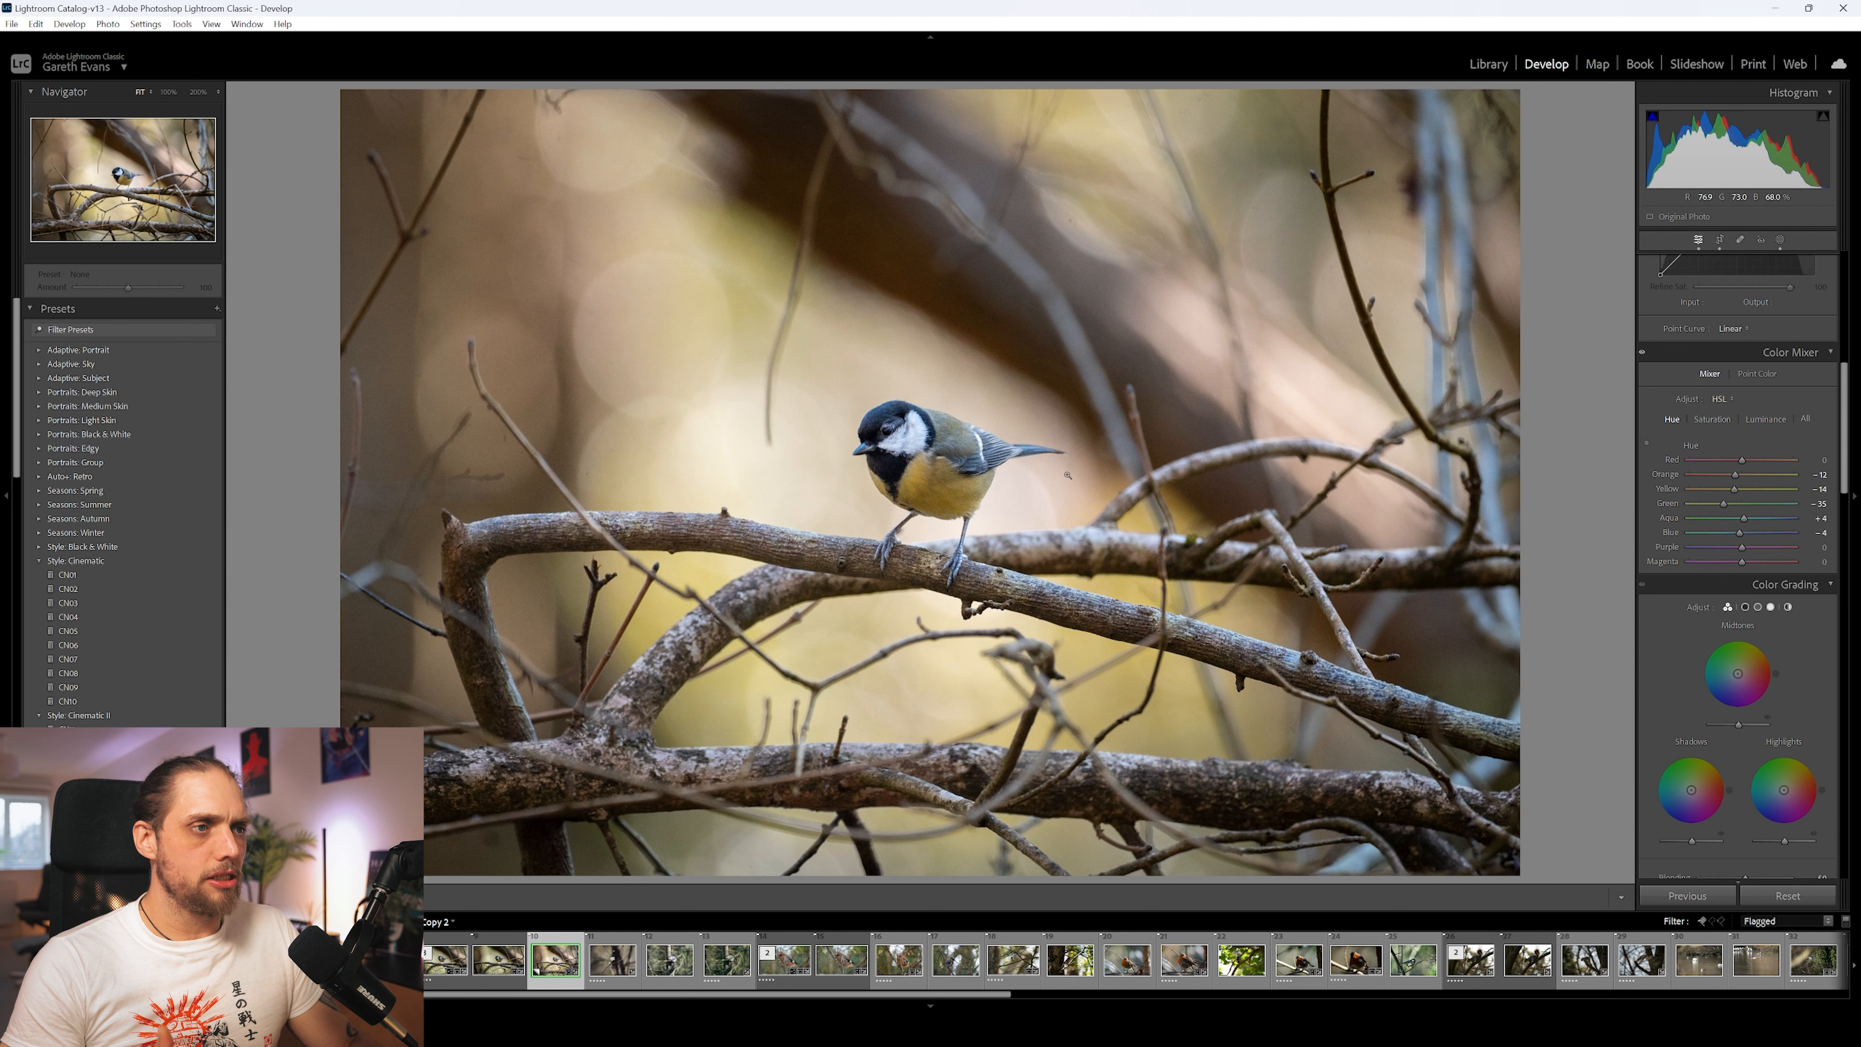
key(backslash)
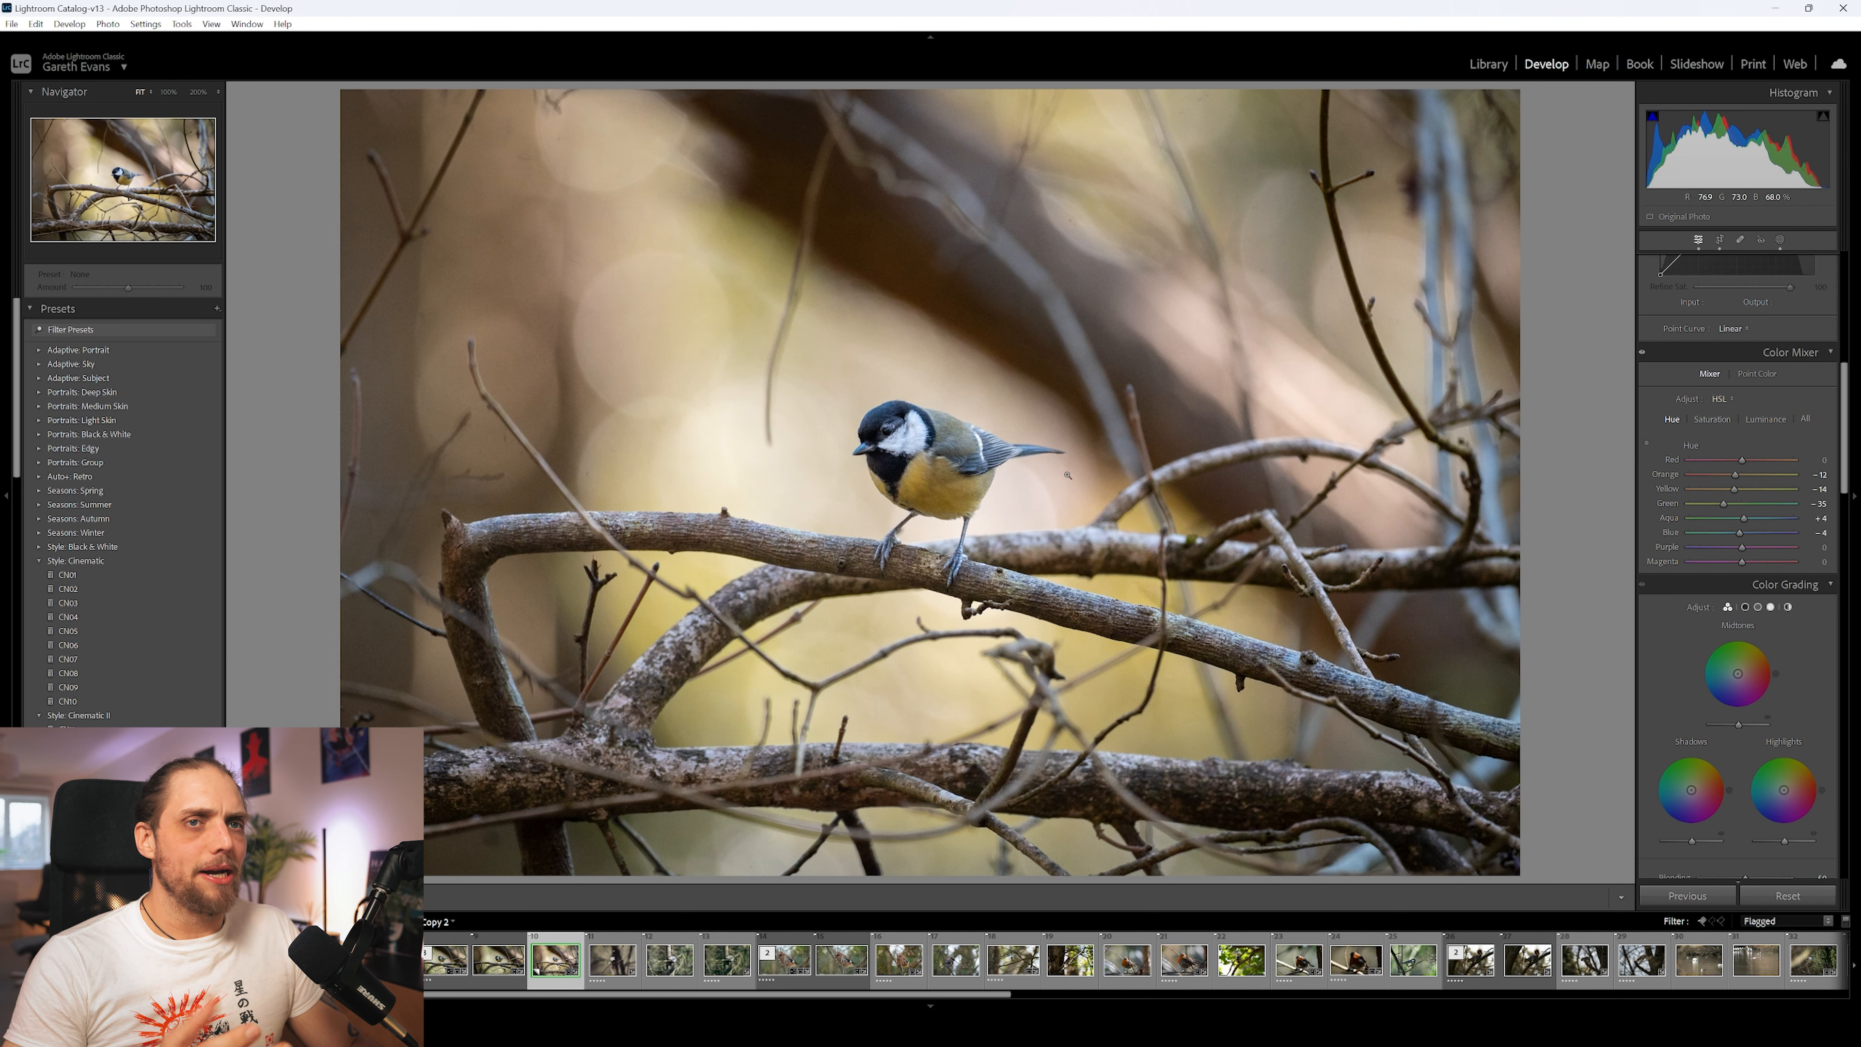
Paint a new brush mask over the bird's head and set its Exposure to 0.53
click(1782, 239)
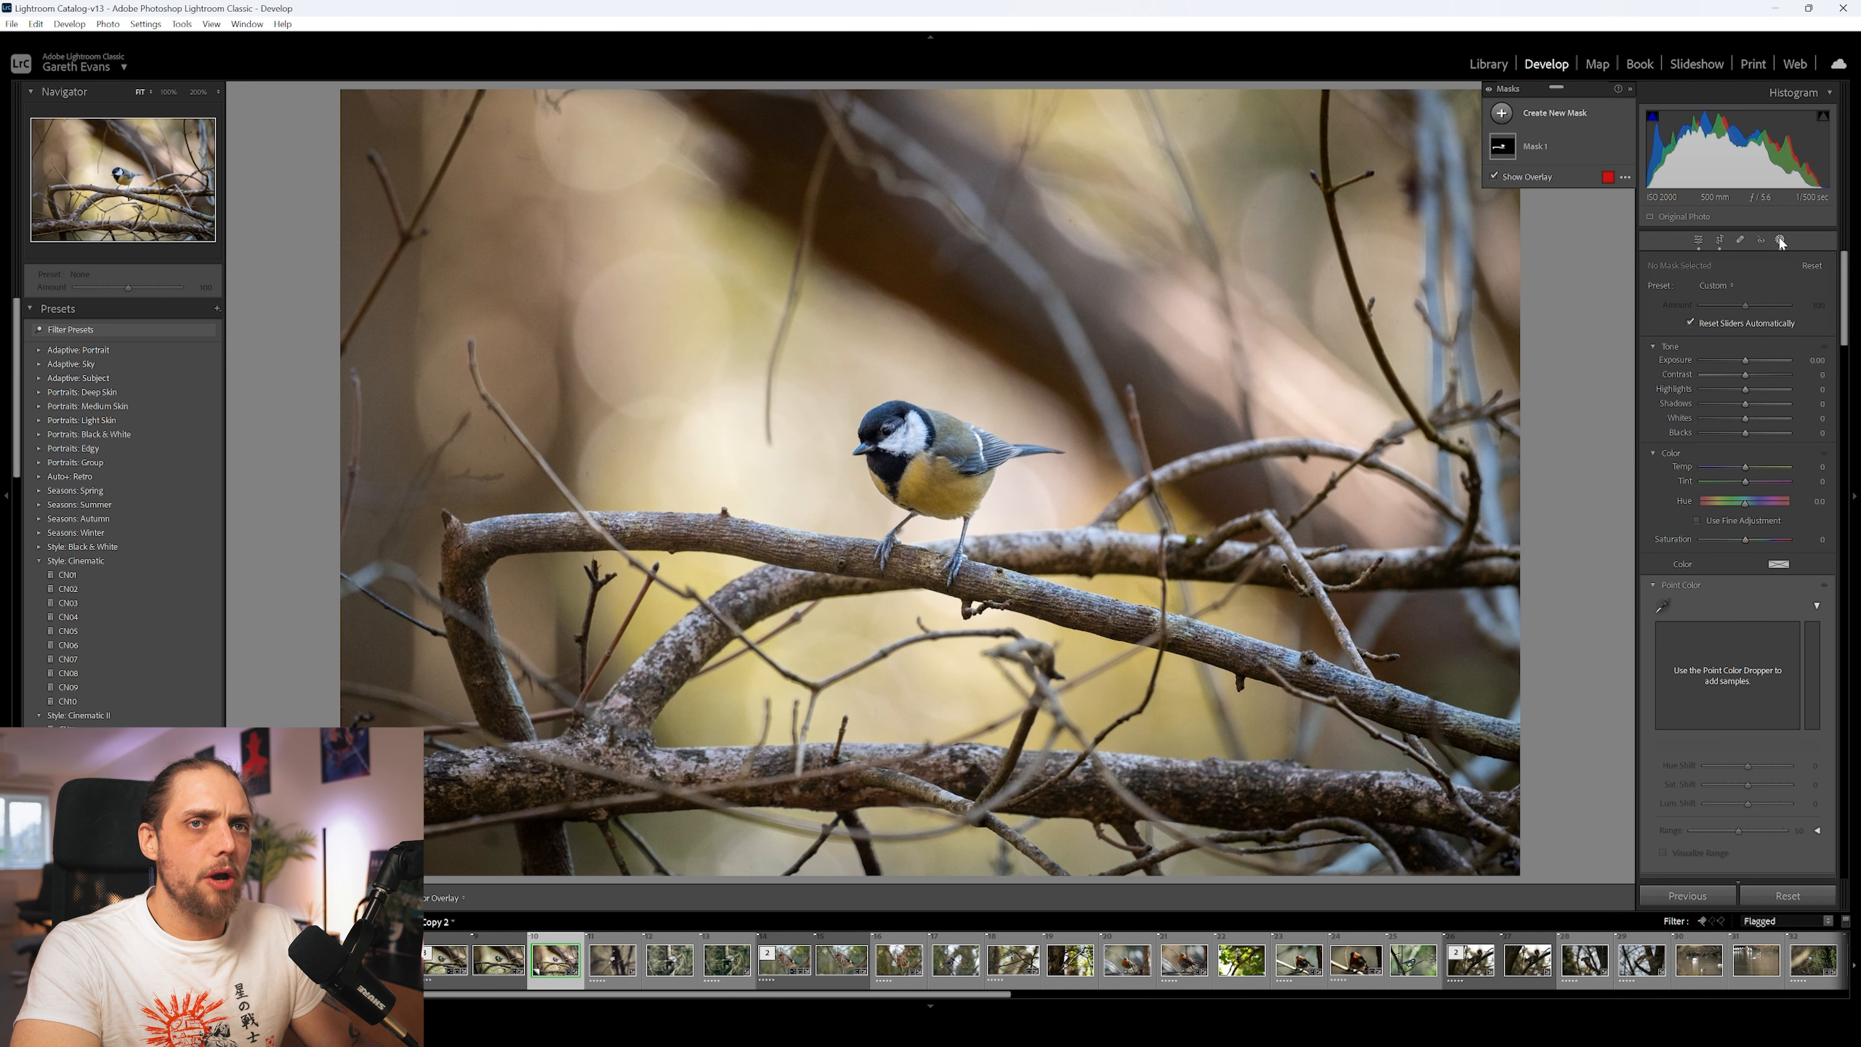
click(1578, 115)
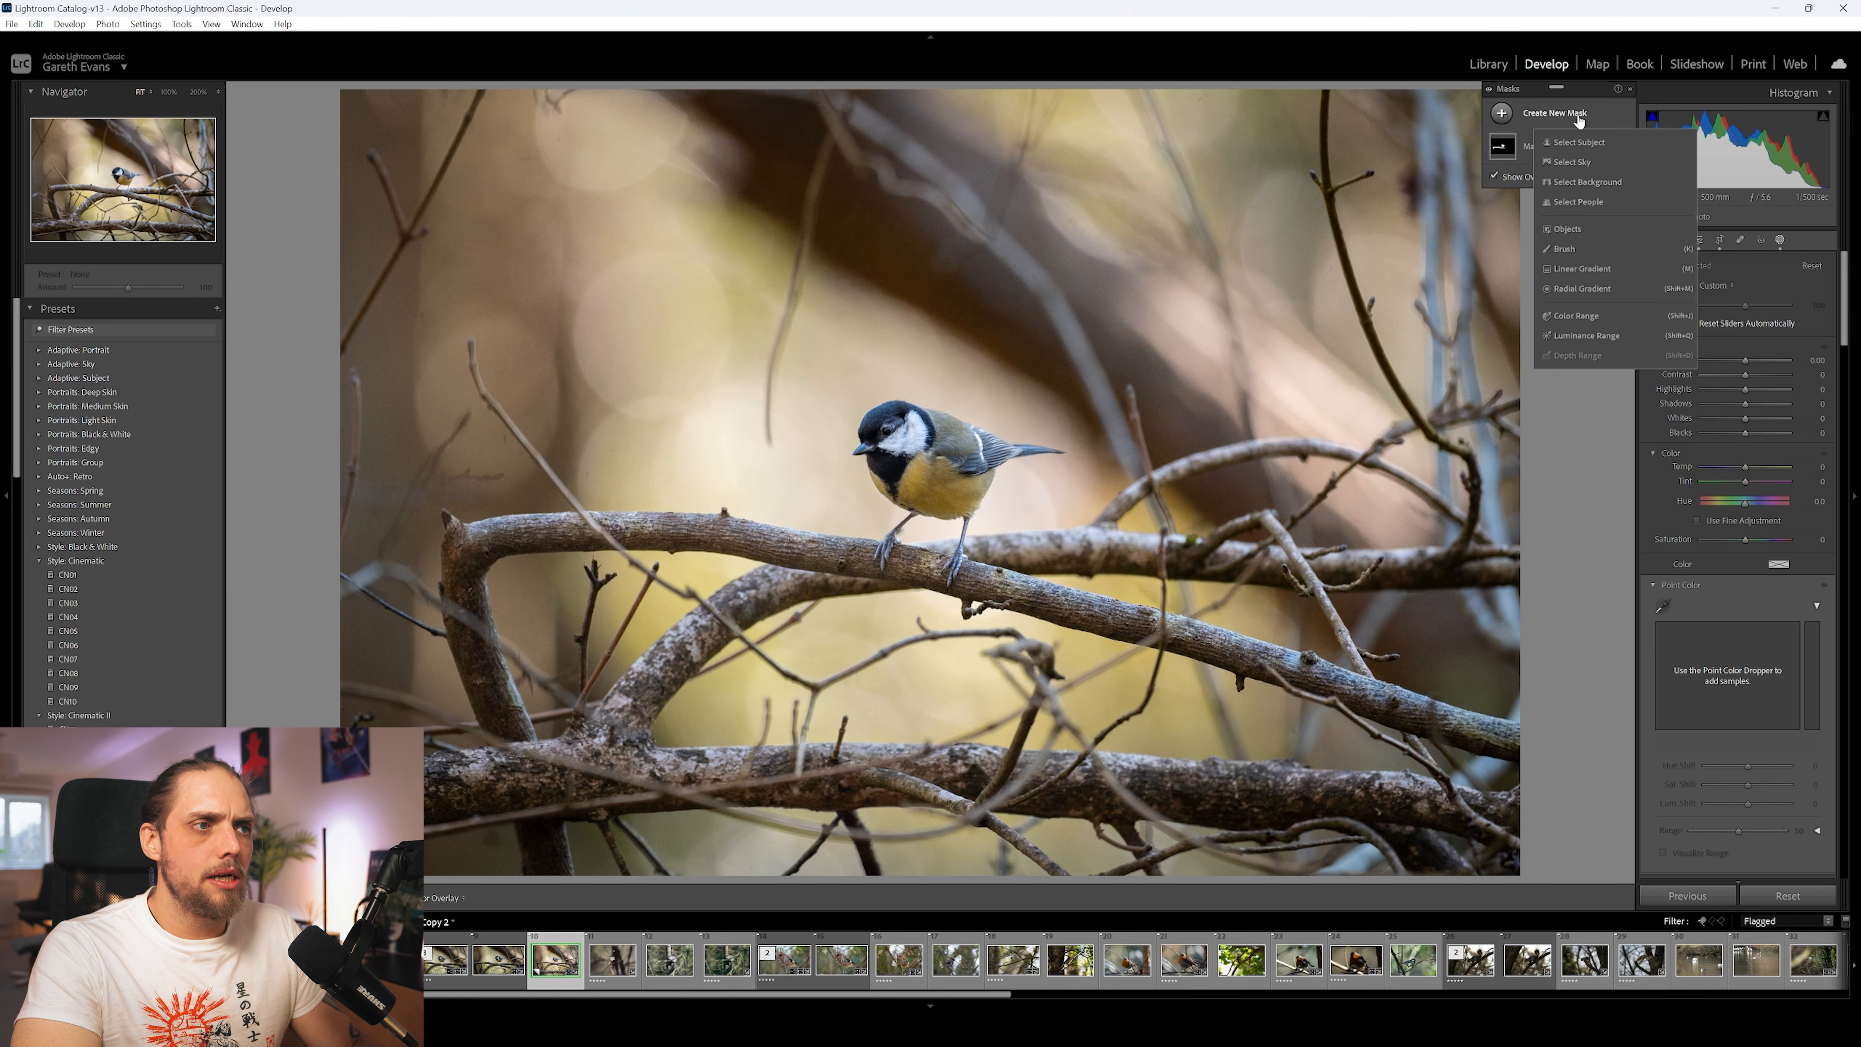
click(1572, 246)
drag(888, 429, 889, 422)
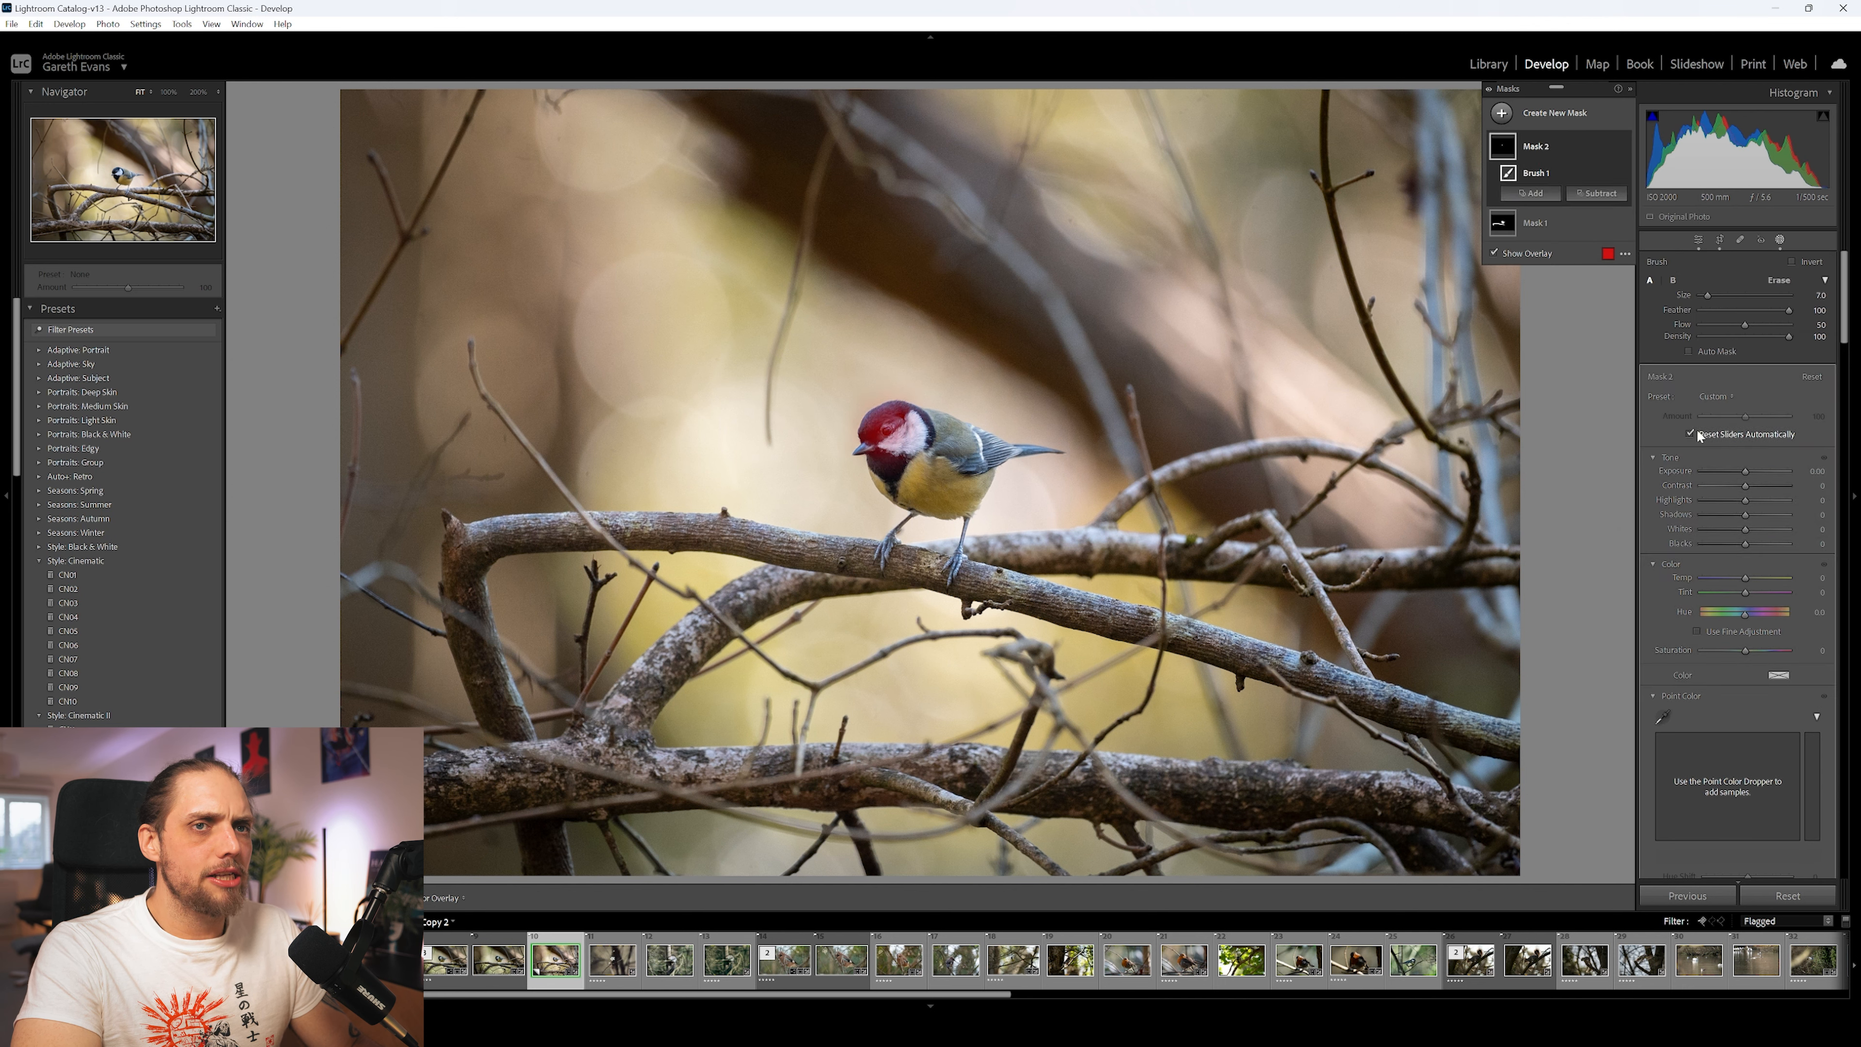
drag(1746, 471, 1751, 471)
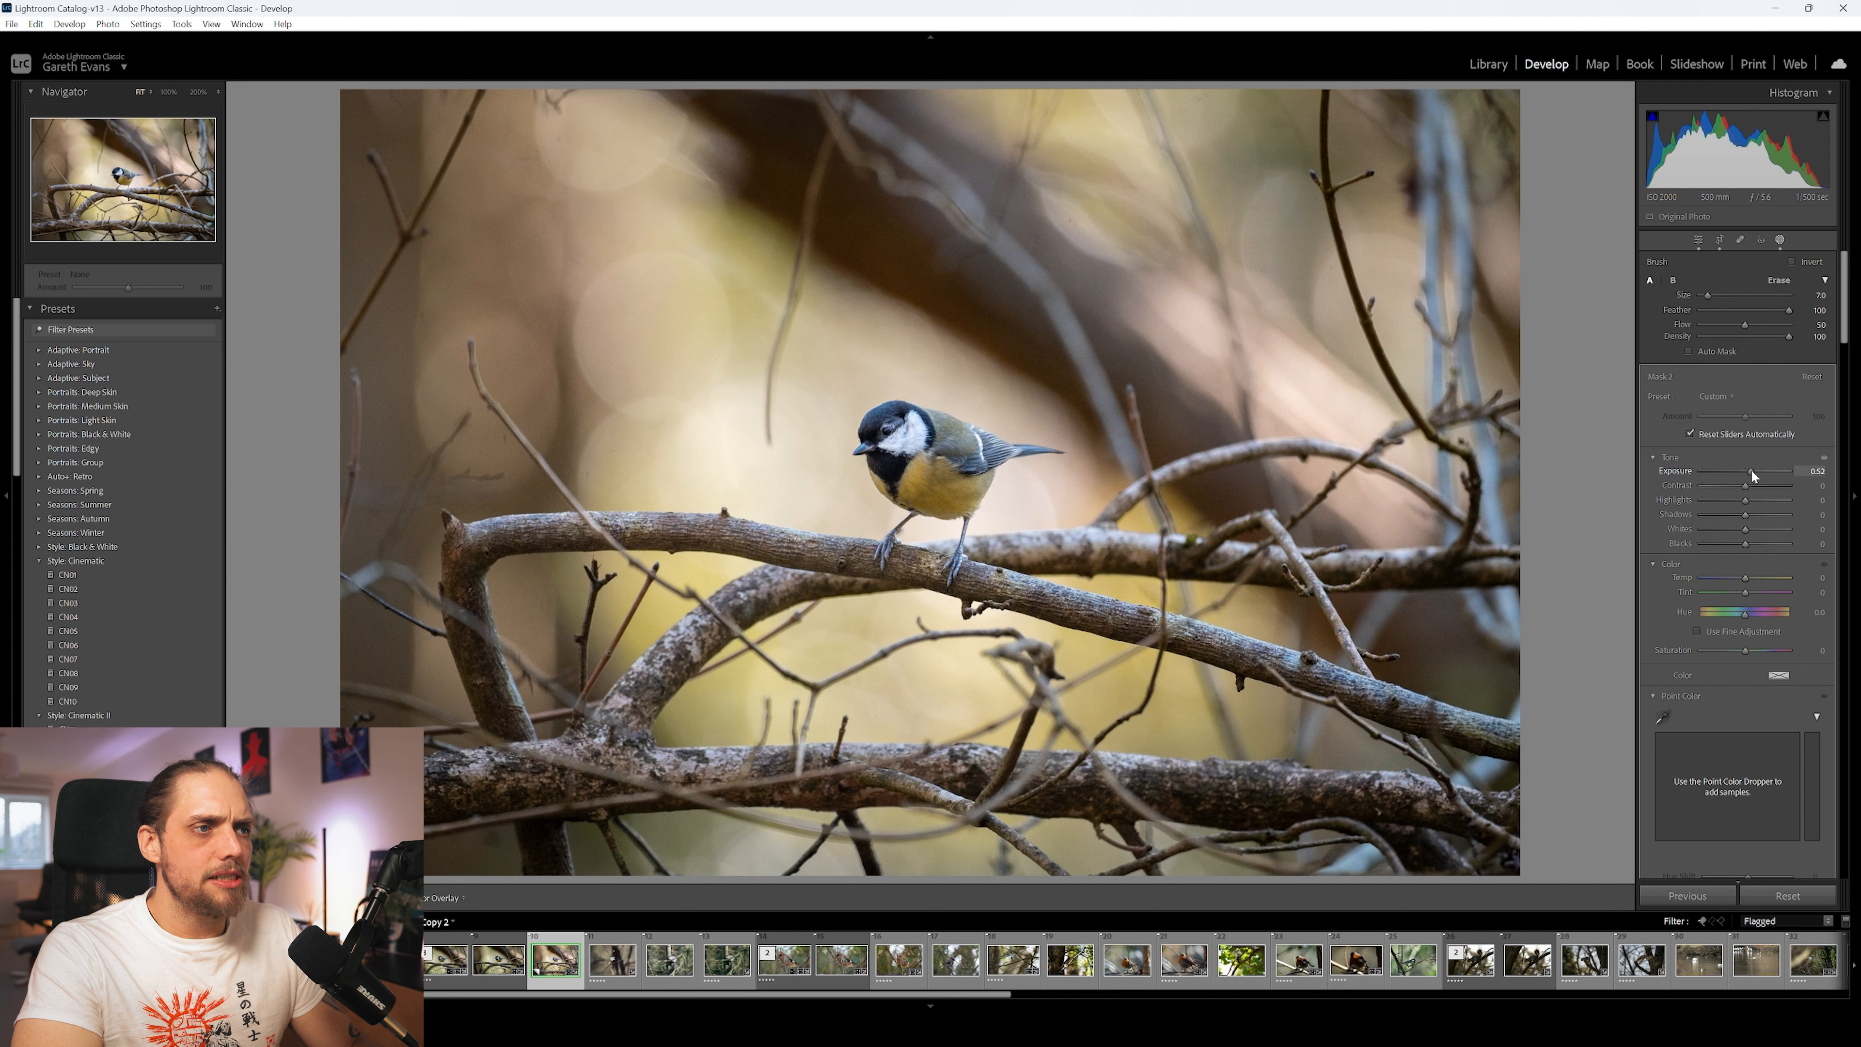
Create a large radial gradient mask around the bird, intersect it with the background selection, and slightly lower the combined mask's Exposure
click(1574, 115)
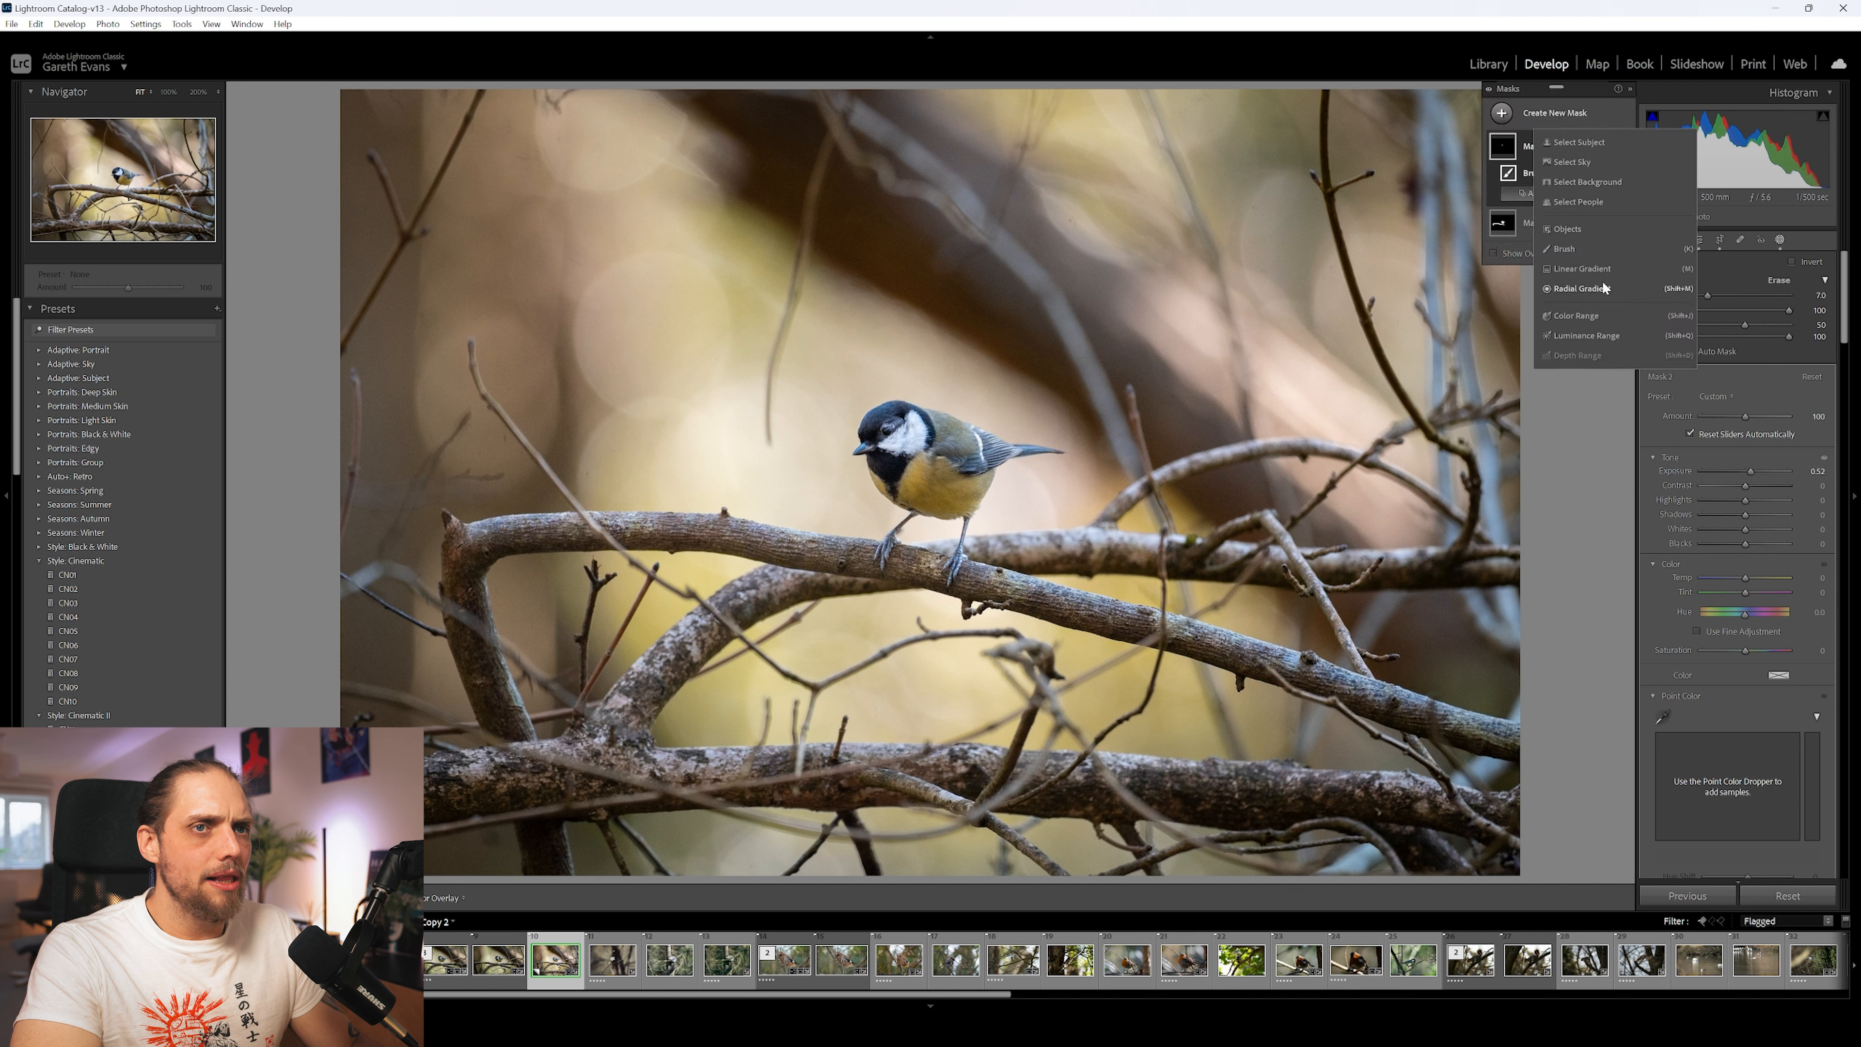
click(1601, 287)
drag(830, 383, 1343, 722)
drag(830, 382, 902, 447)
right_click(1581, 150)
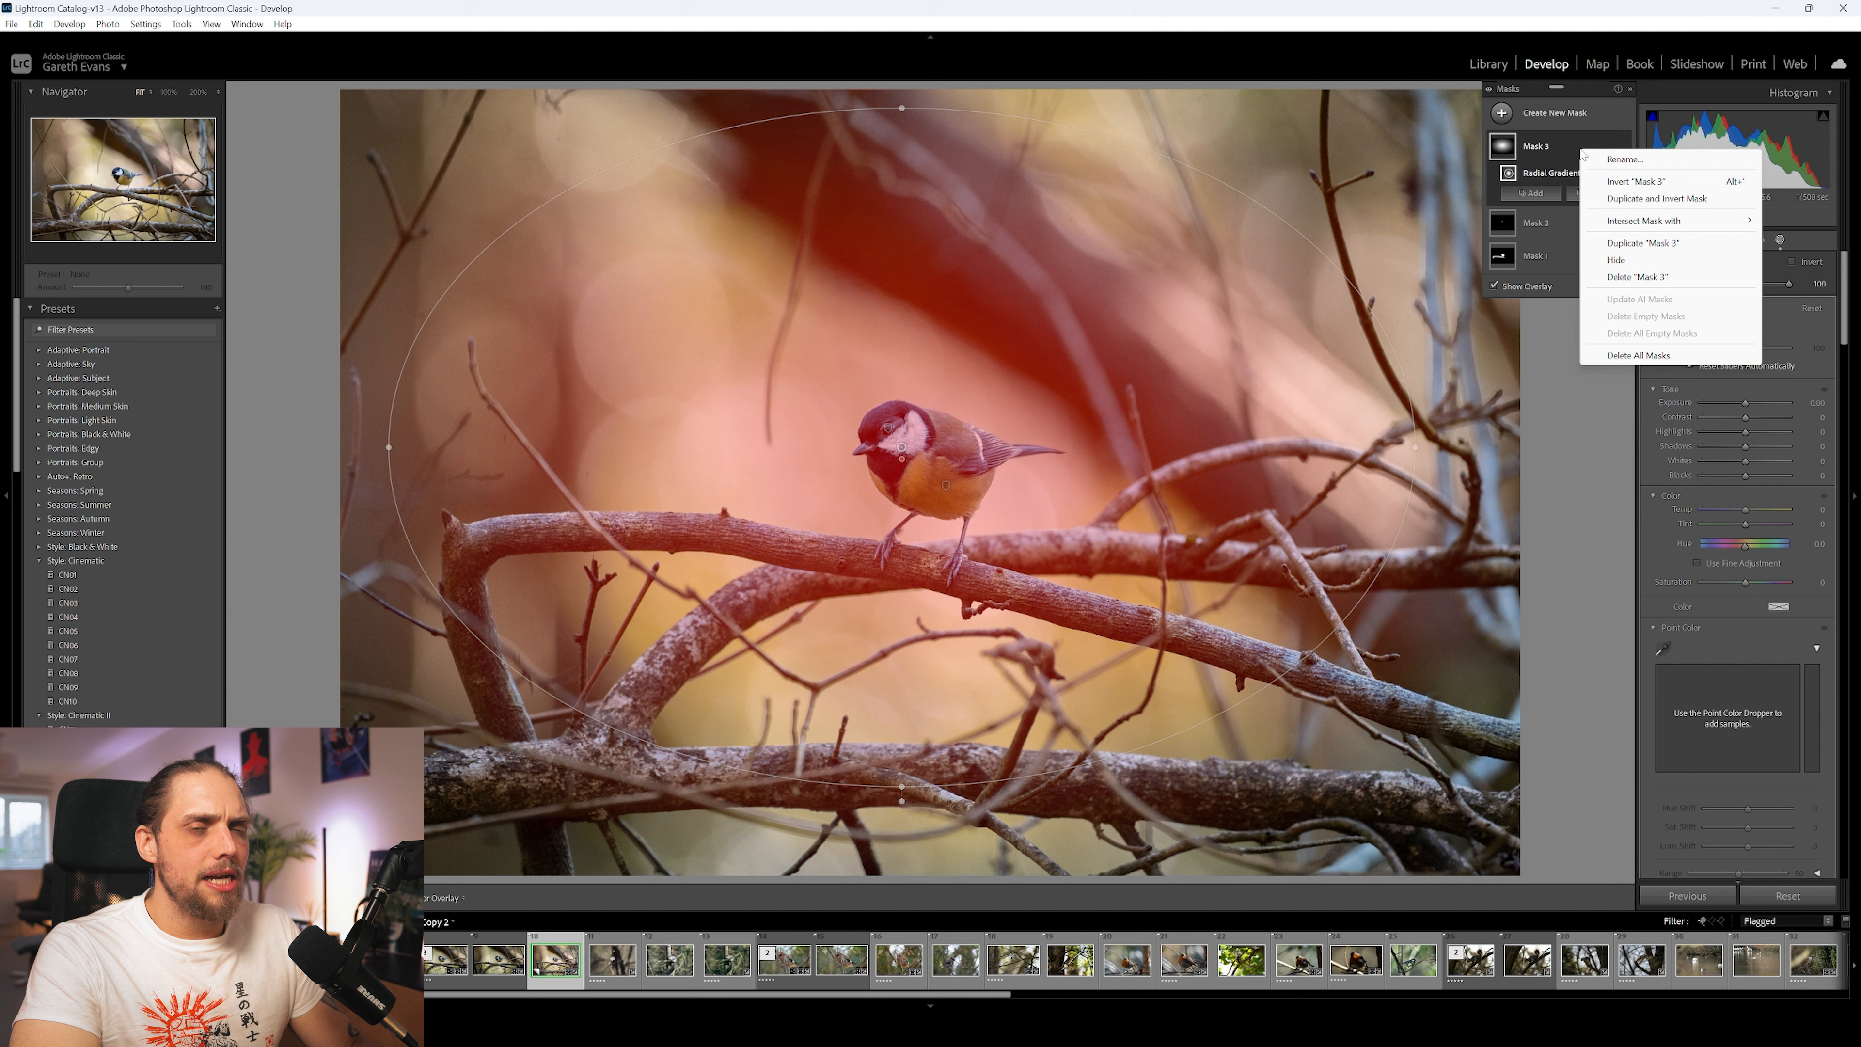
mouse_move(1634, 221)
click(1509, 254)
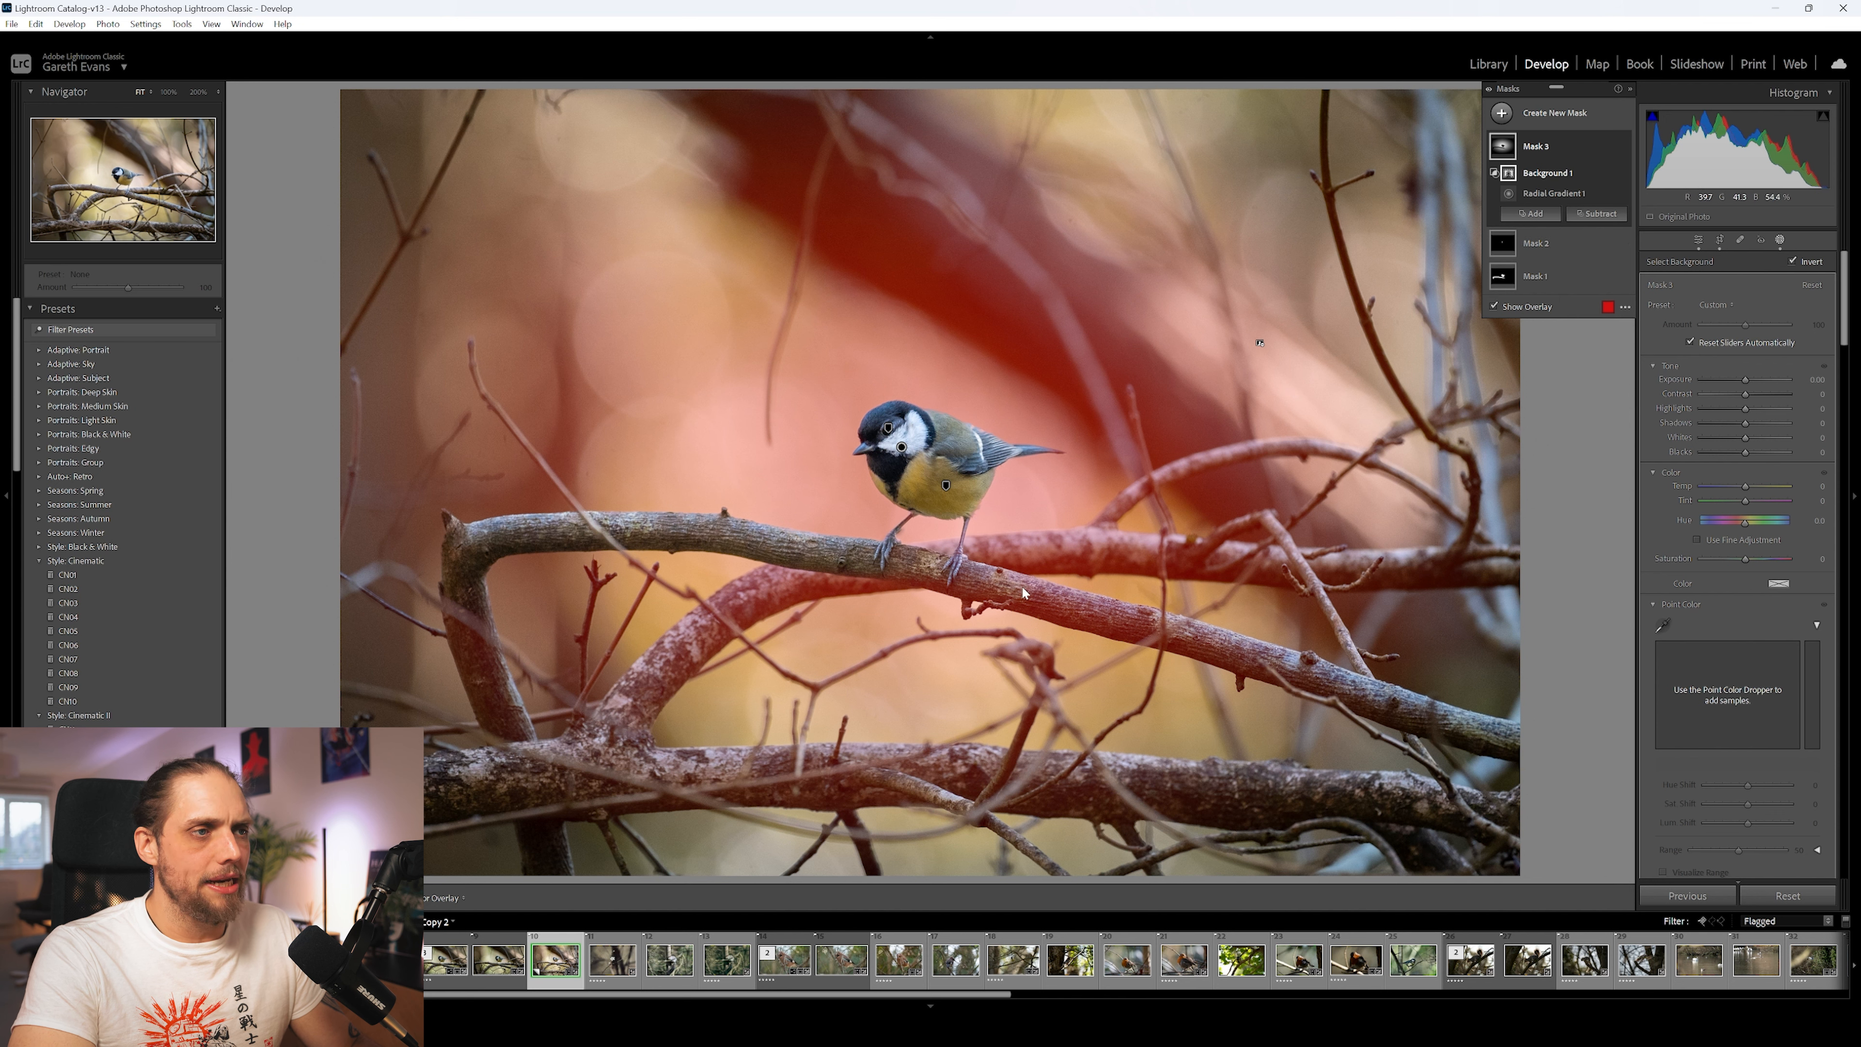
mouse_move(1745, 380)
mouse_down()
mouse_move(1729, 382)
mouse_move(1743, 384)
mouse_up()
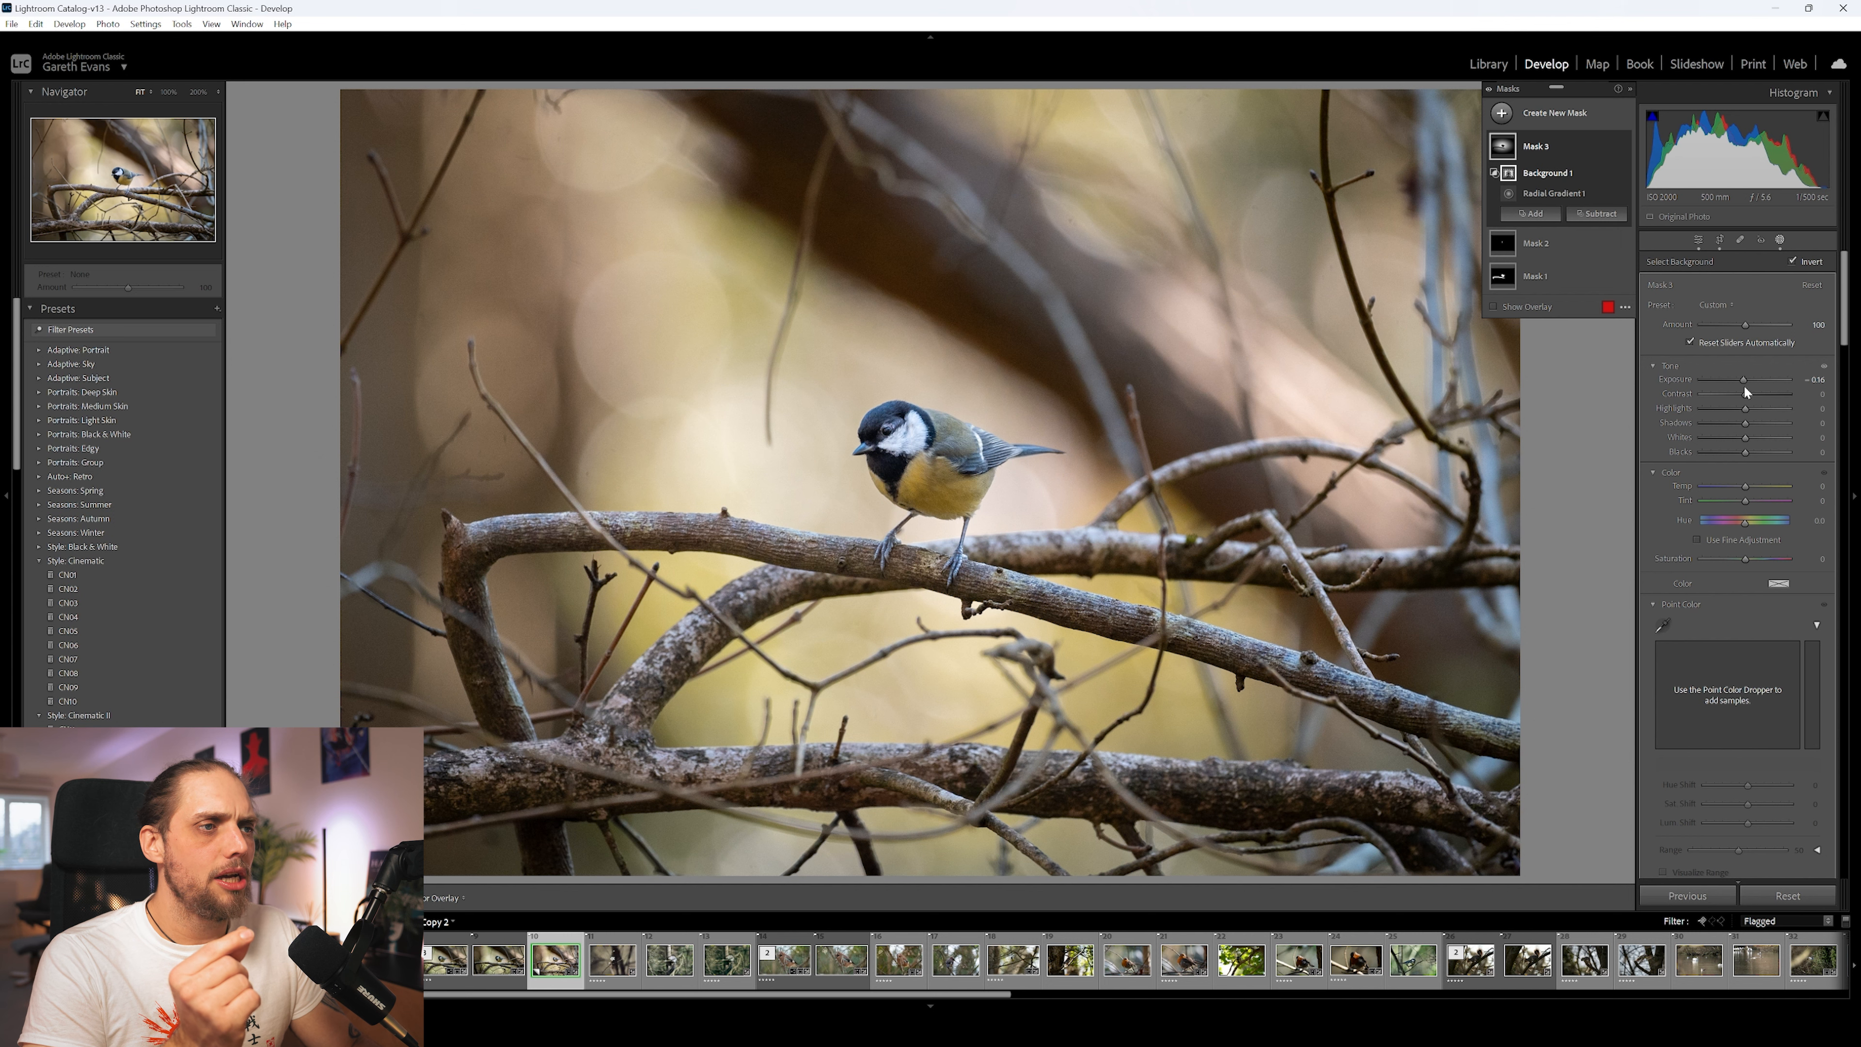
Leave masking and compare the masked bird photo with its unedited version
click(1698, 241)
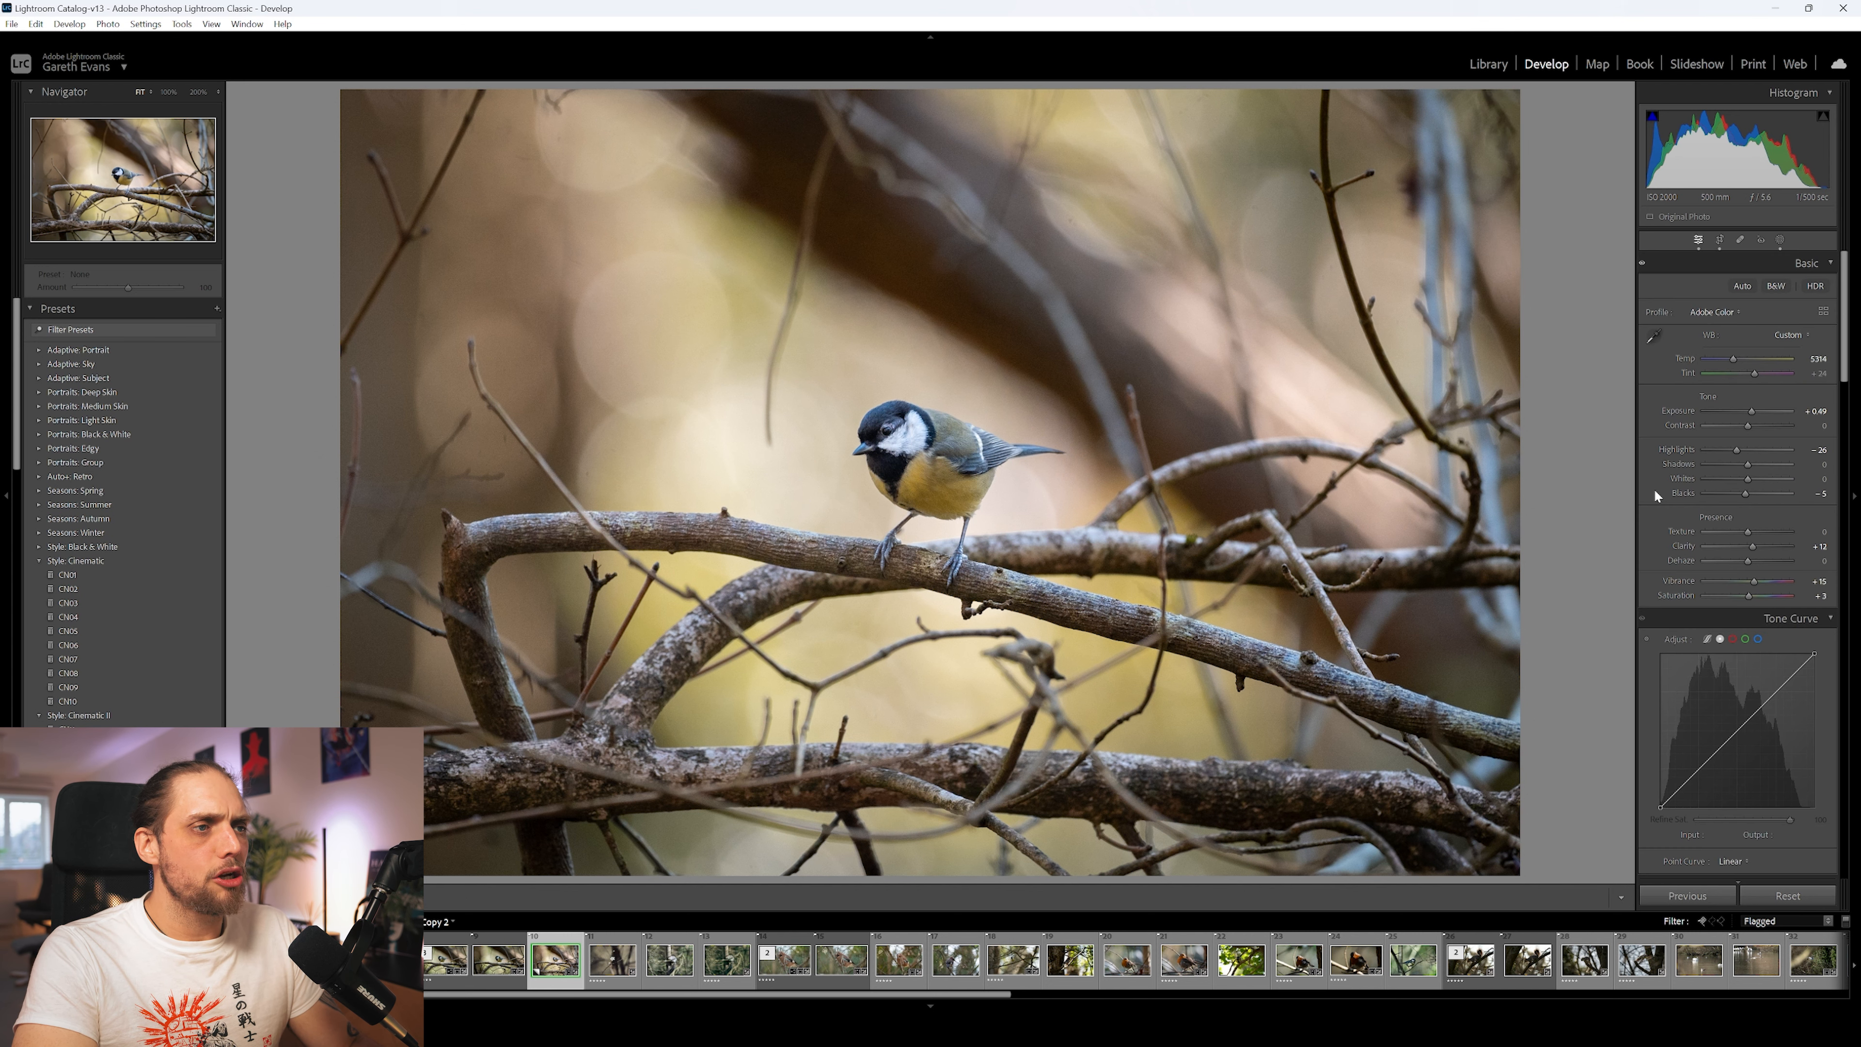
key(backslash)
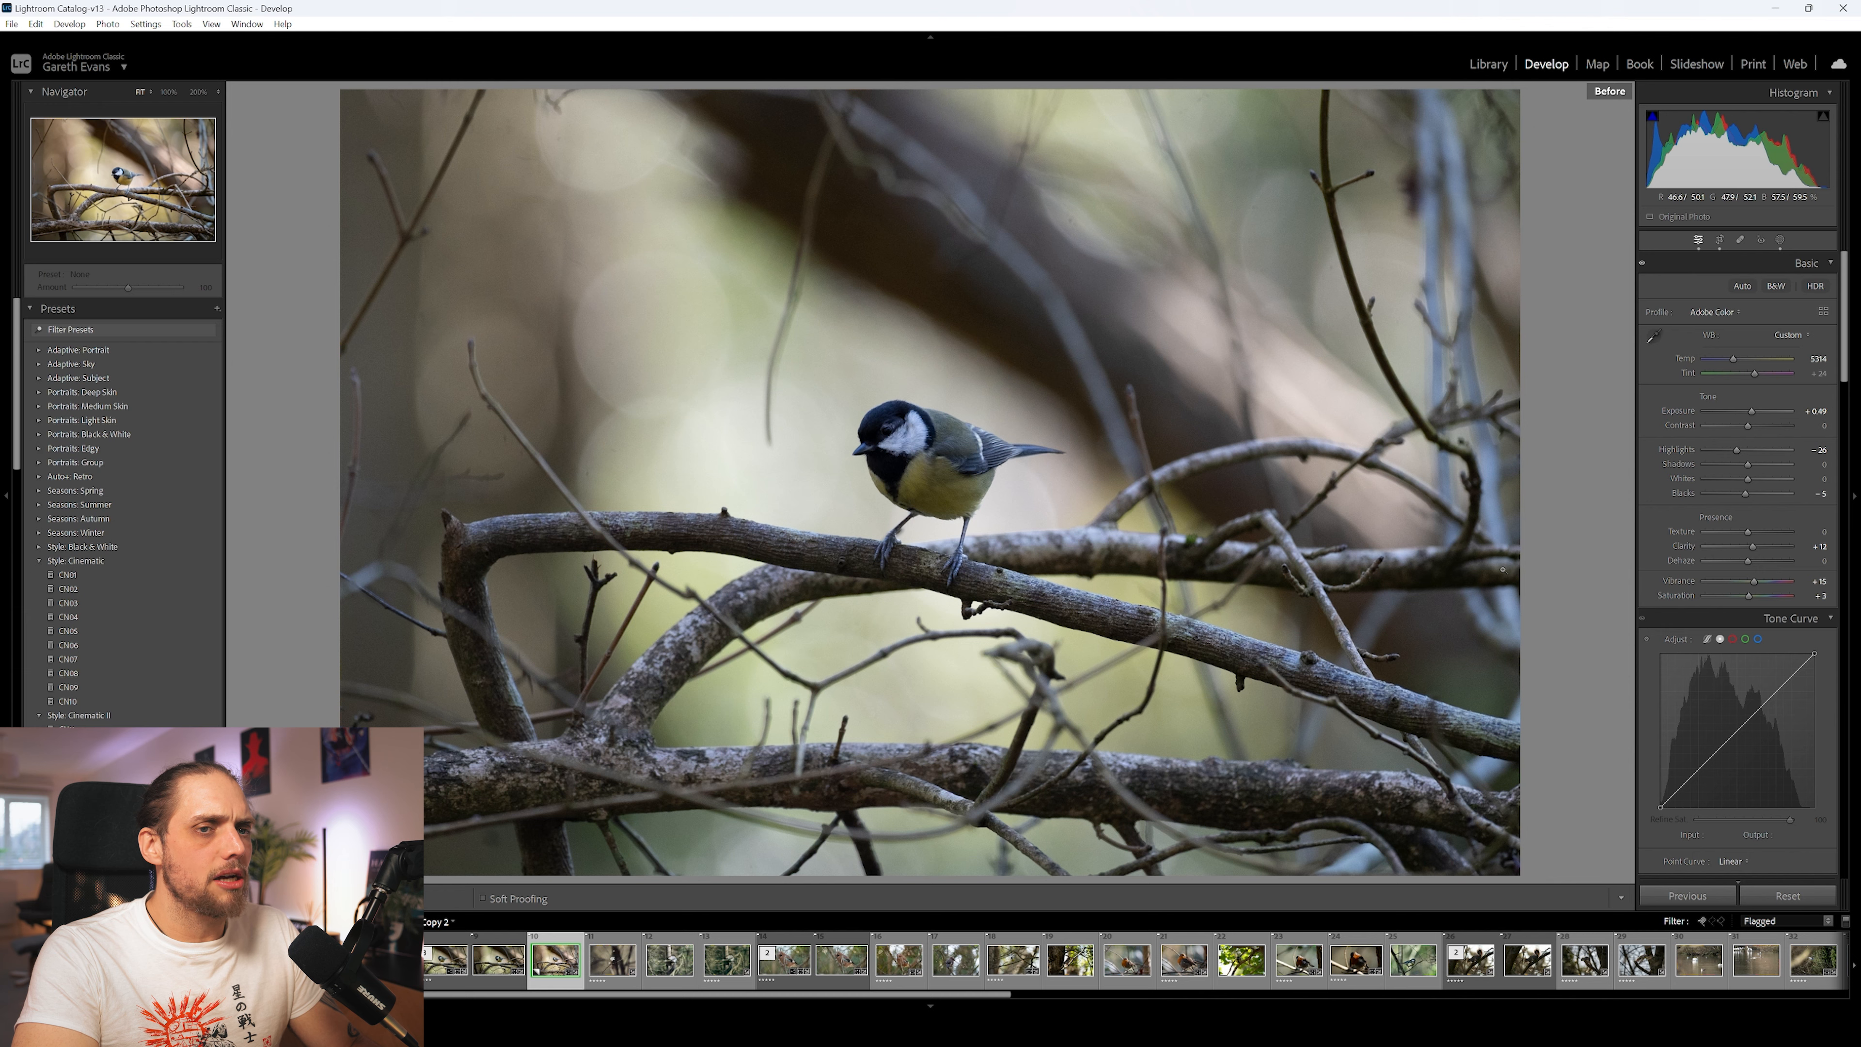
key(backslash)
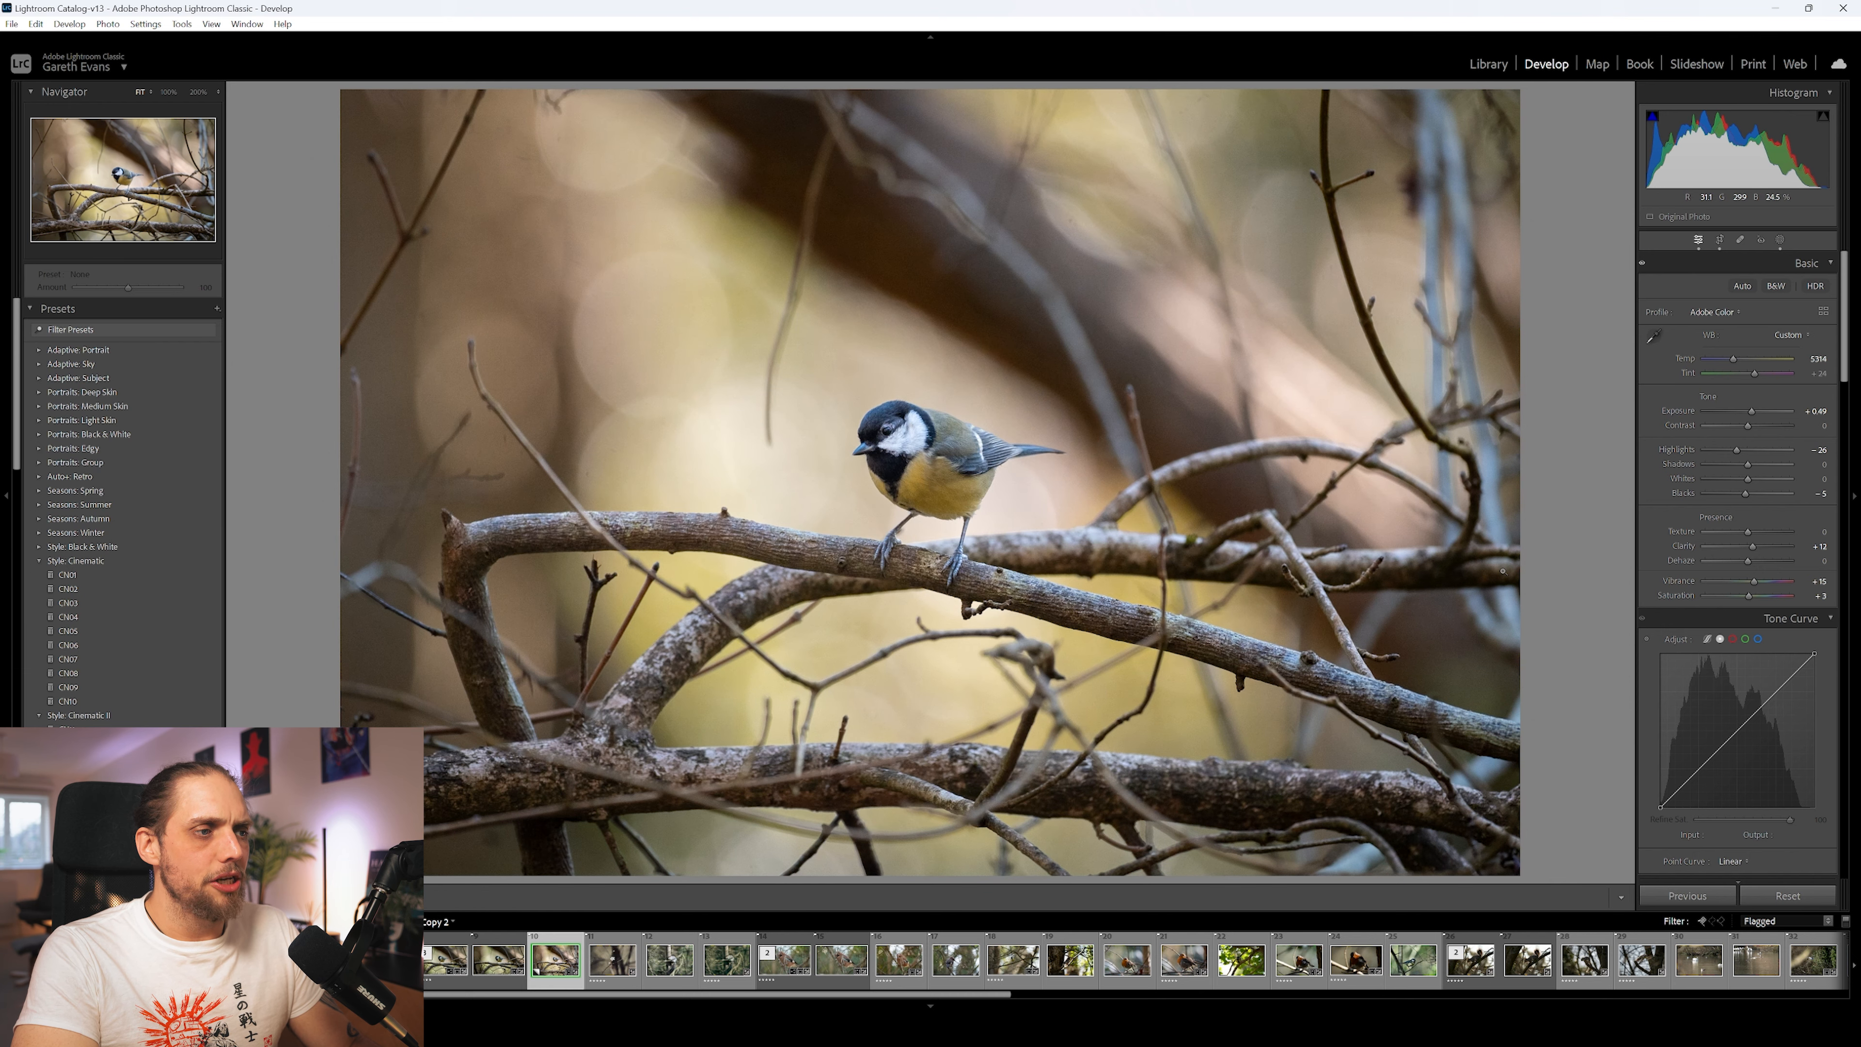
Tighten the crop around the perched bird at the original aspect ratio and reposition the image so the bird sits near the centre
click(1722, 240)
drag(460, 164, 535, 213)
drag(555, 262, 587, 288)
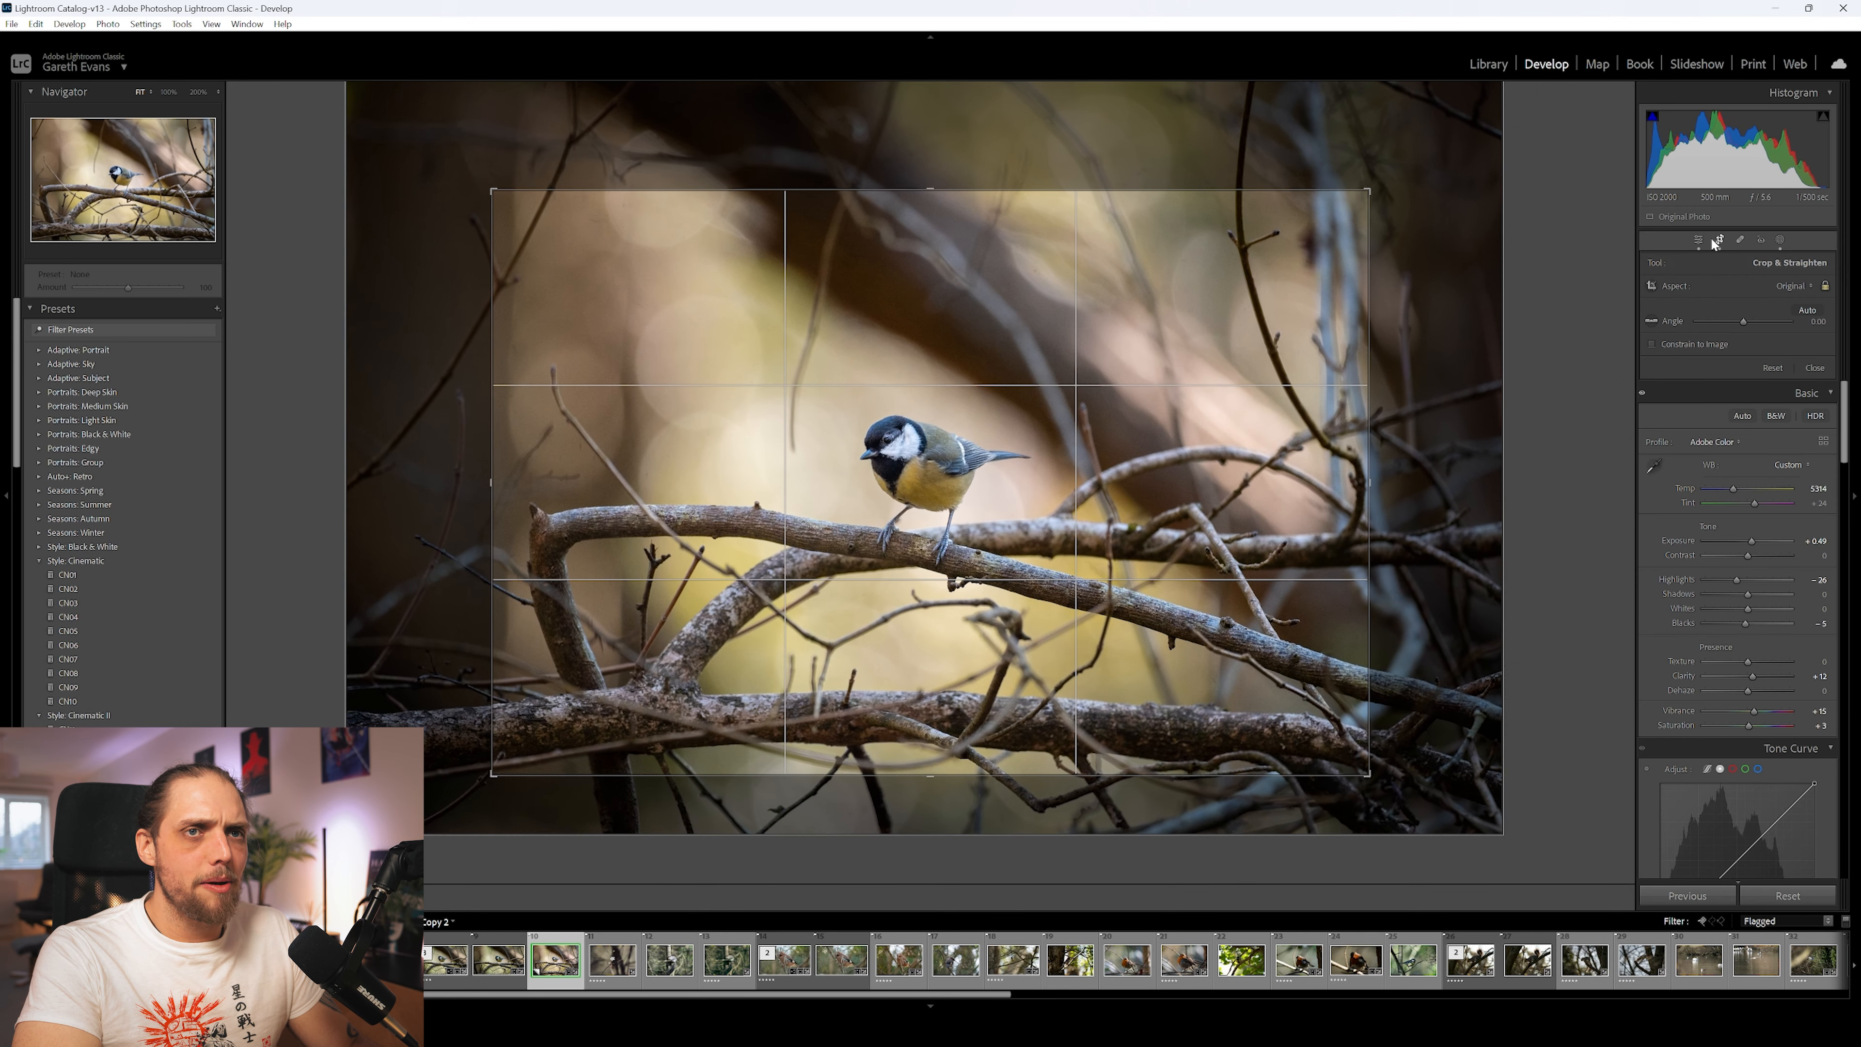
click(1697, 240)
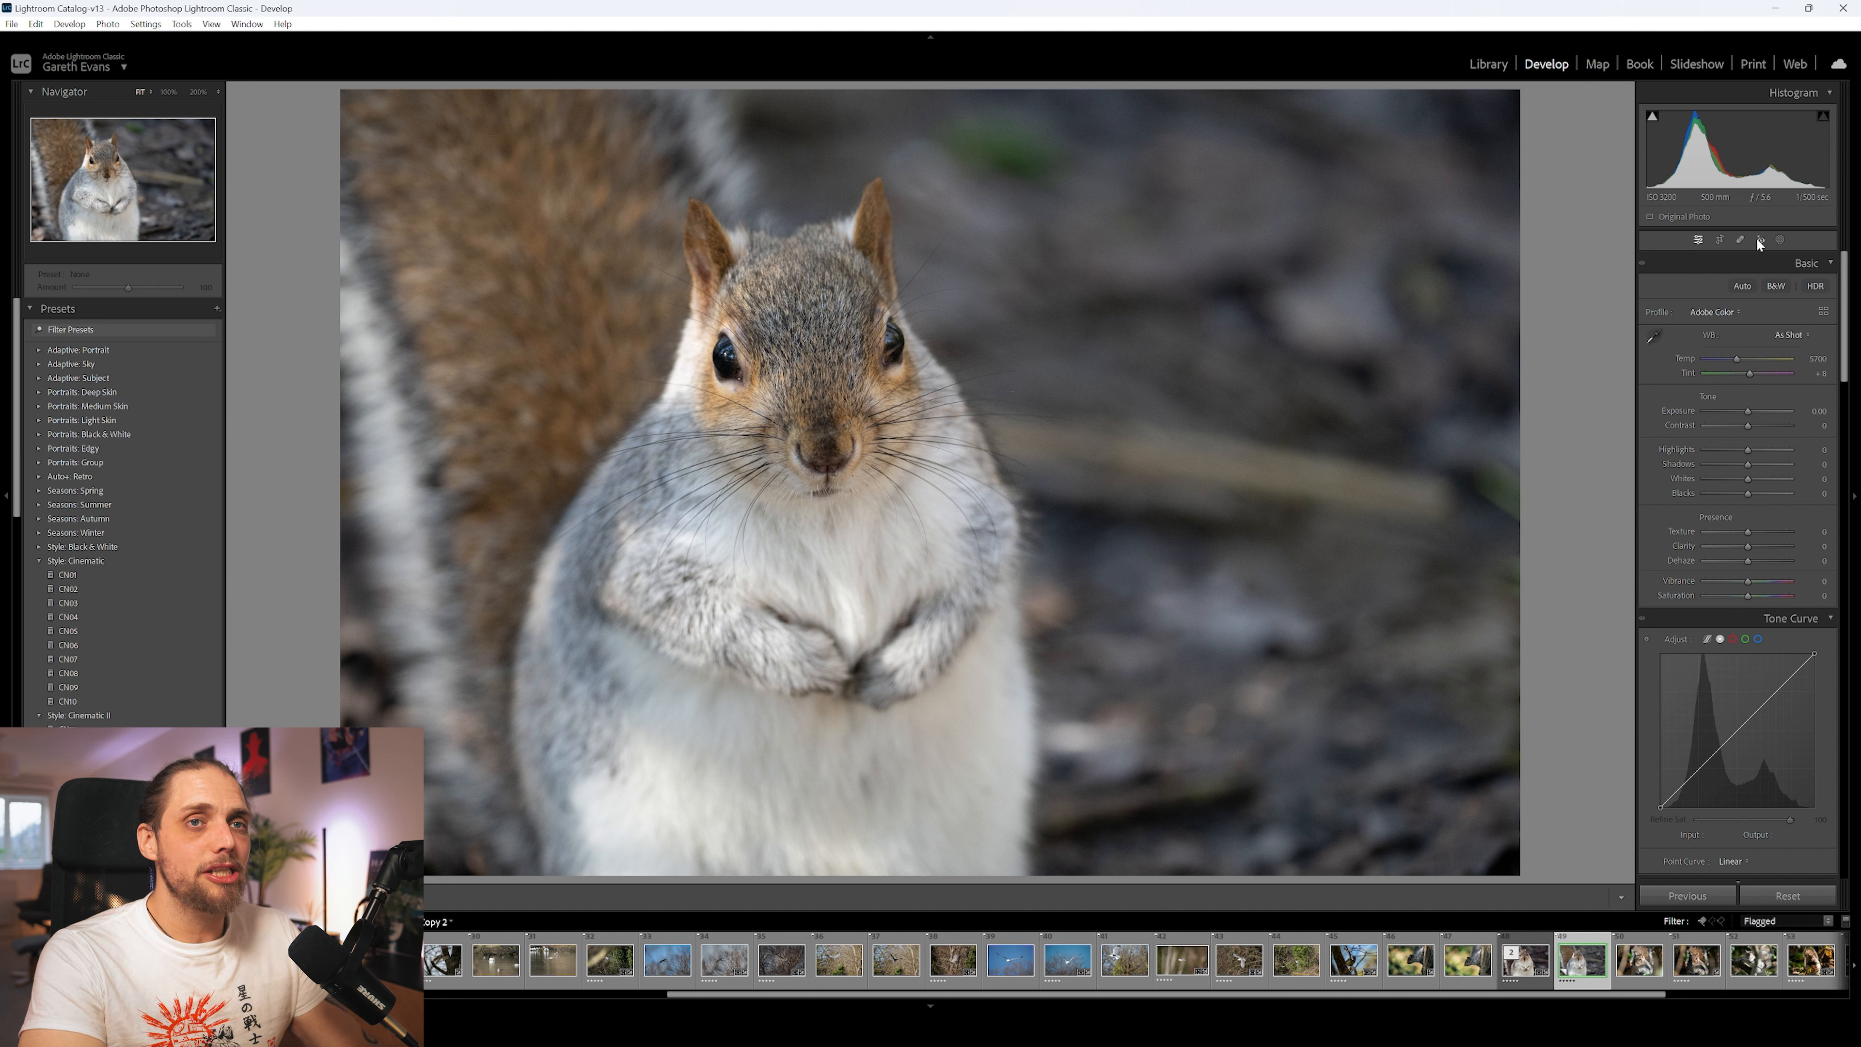
Crop the squirrel photo tighter at the original aspect ratio, trimming the empty background and centring the squirrel in the frame
click(1717, 242)
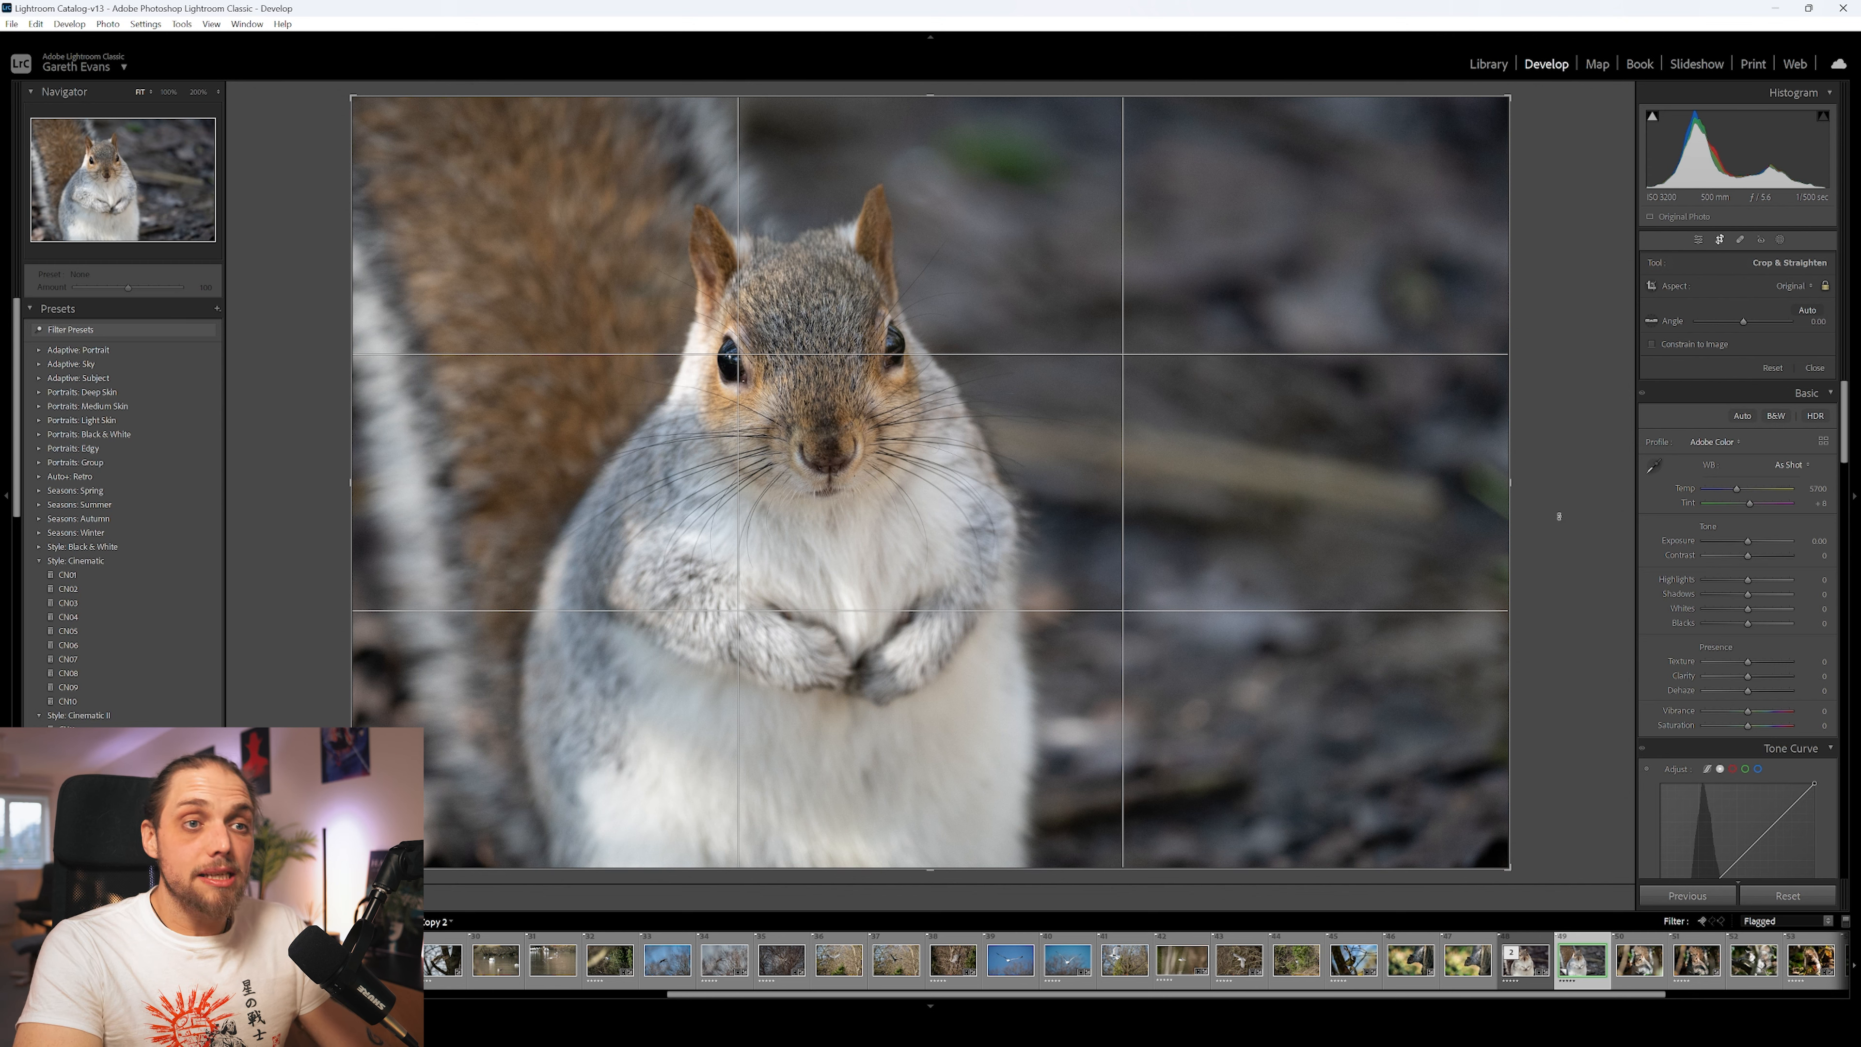
drag(1507, 486, 1388, 495)
drag(1269, 442, 1272, 446)
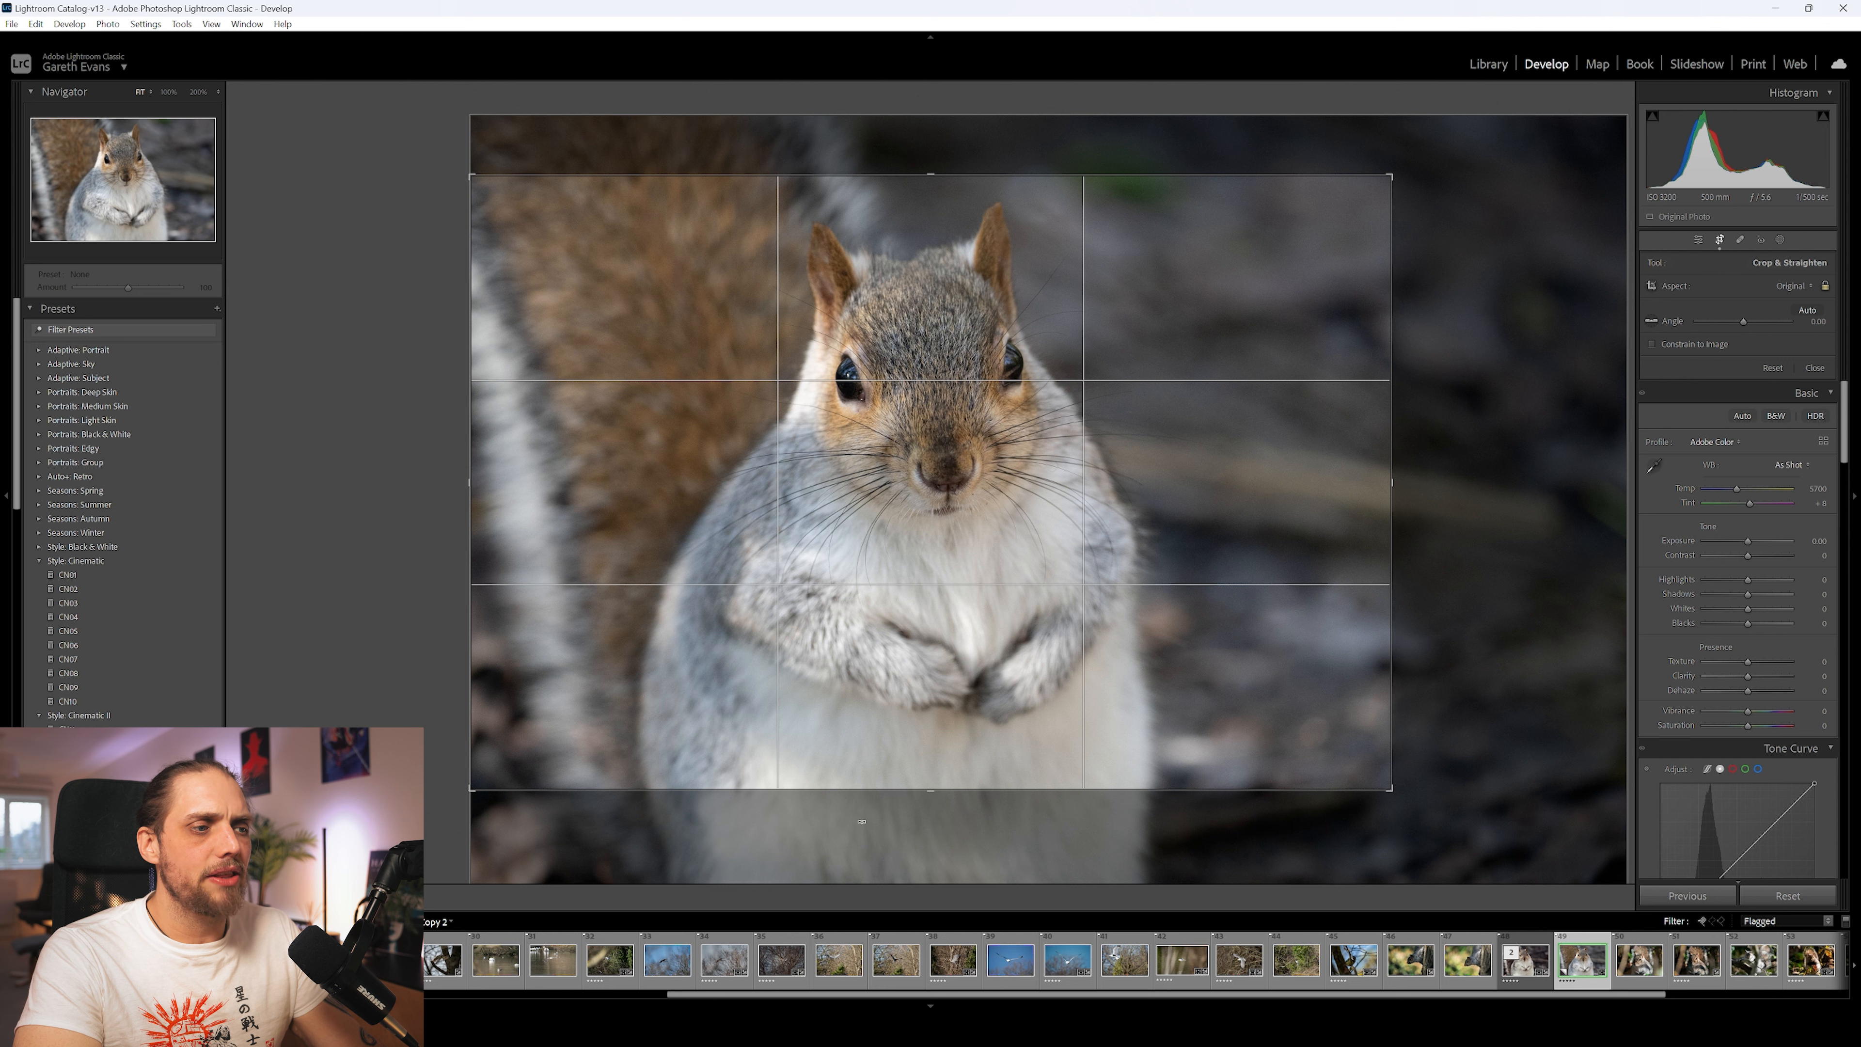
click(1698, 241)
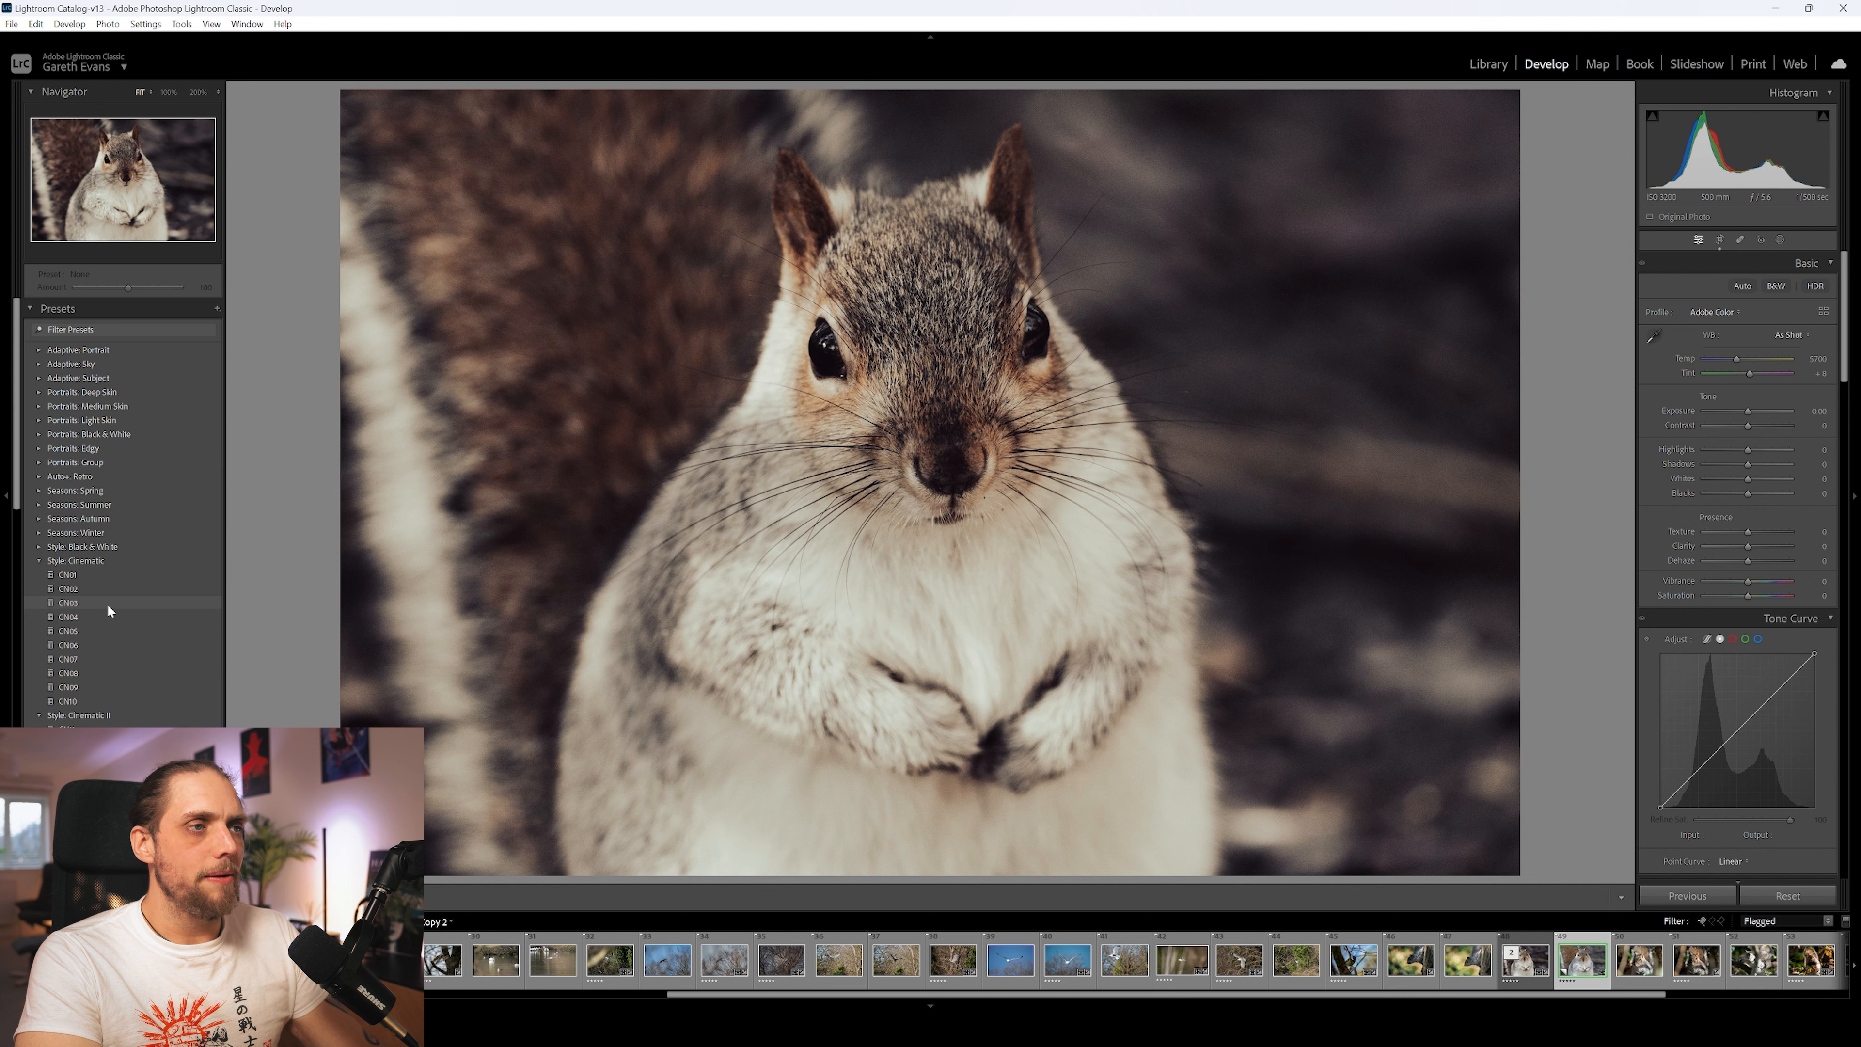
Apply the cinematic preset CN03 to the squirrel photo and reduce its amount to 55
click(109, 602)
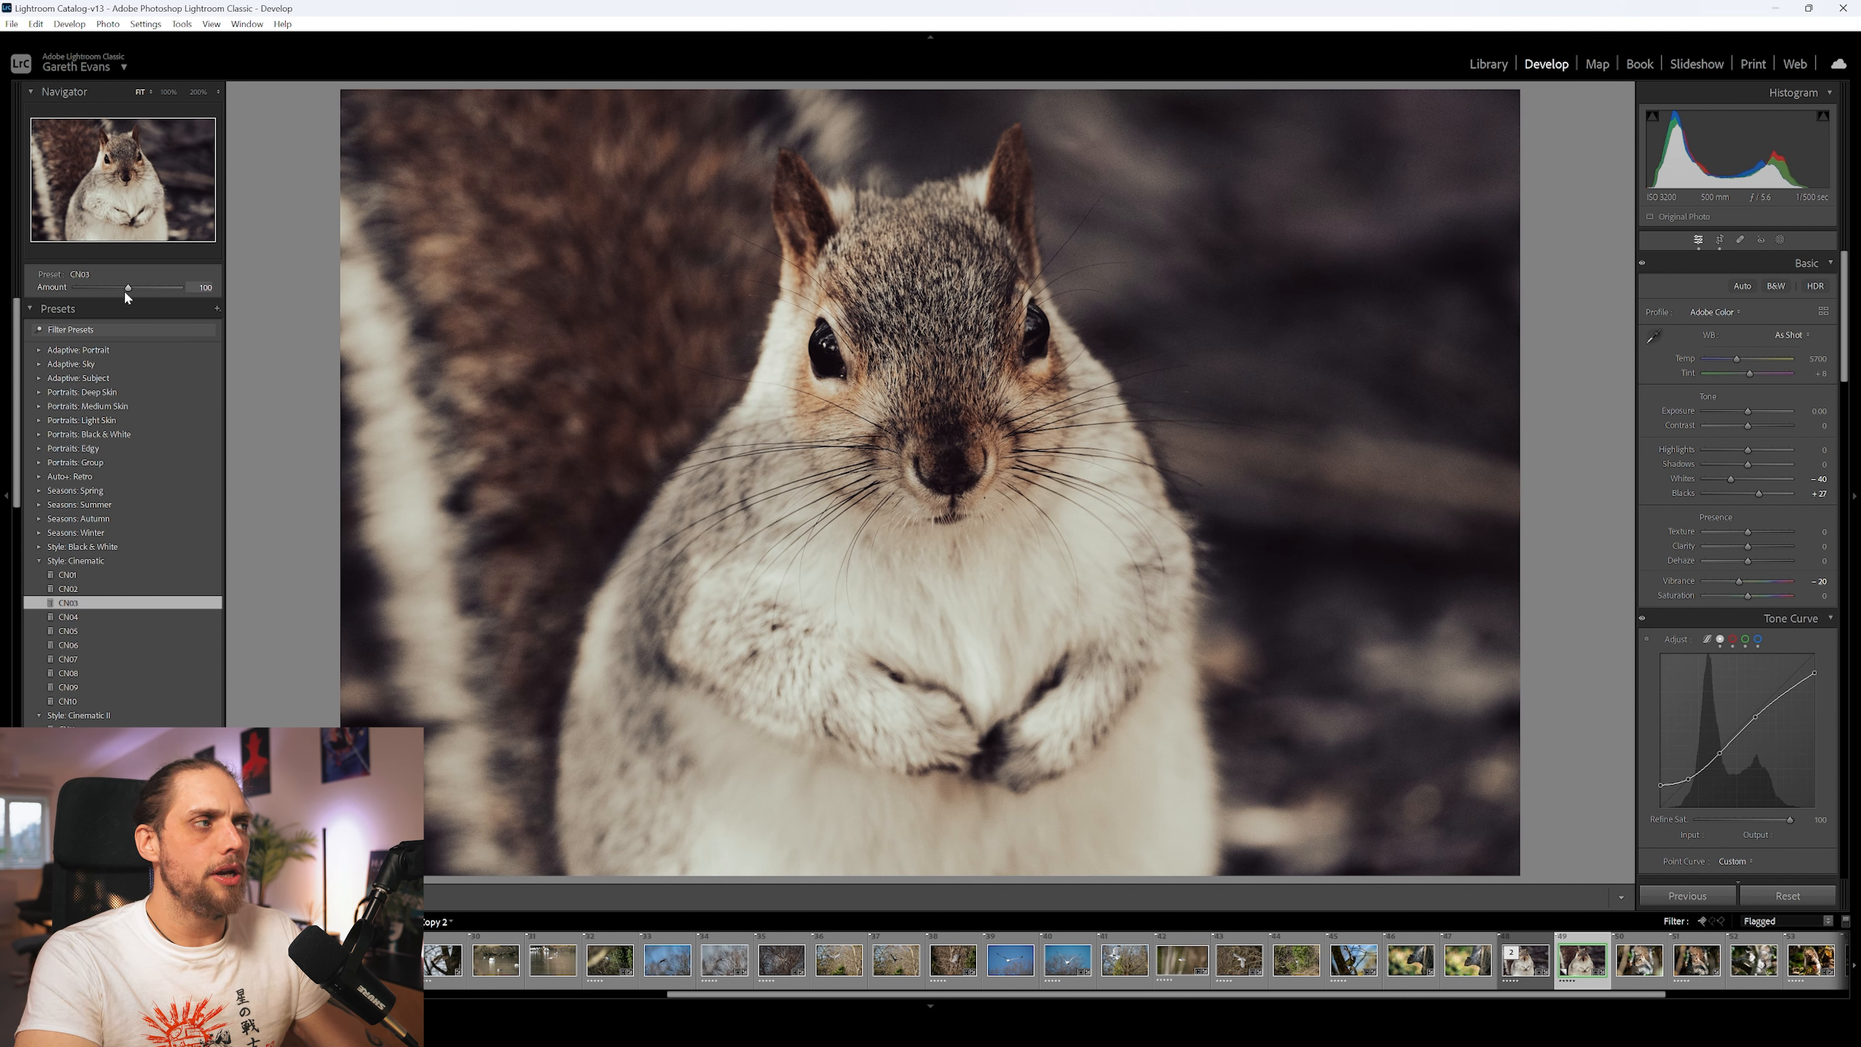
drag(128, 287, 106, 292)
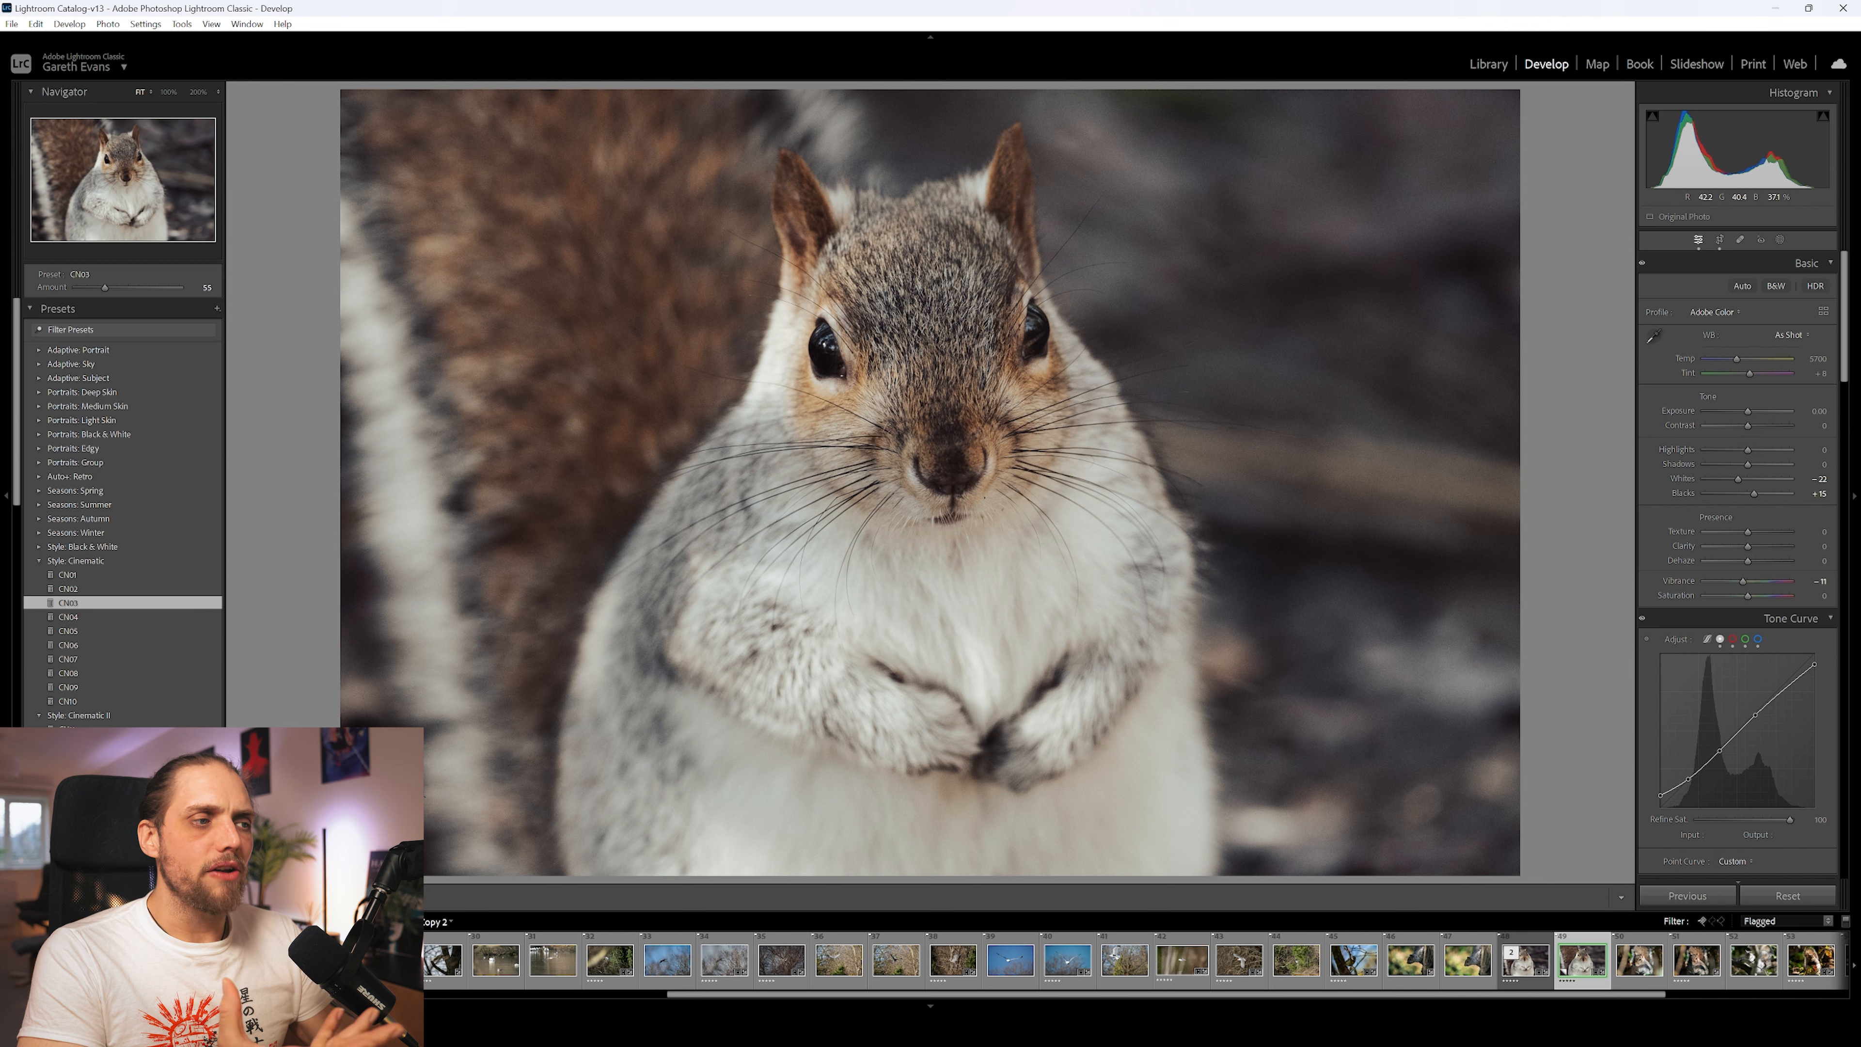
Add a radial gradient mask over the squirrel's eyes and forehead and raise its Exposure to about 0.53
click(1780, 239)
click(1704, 413)
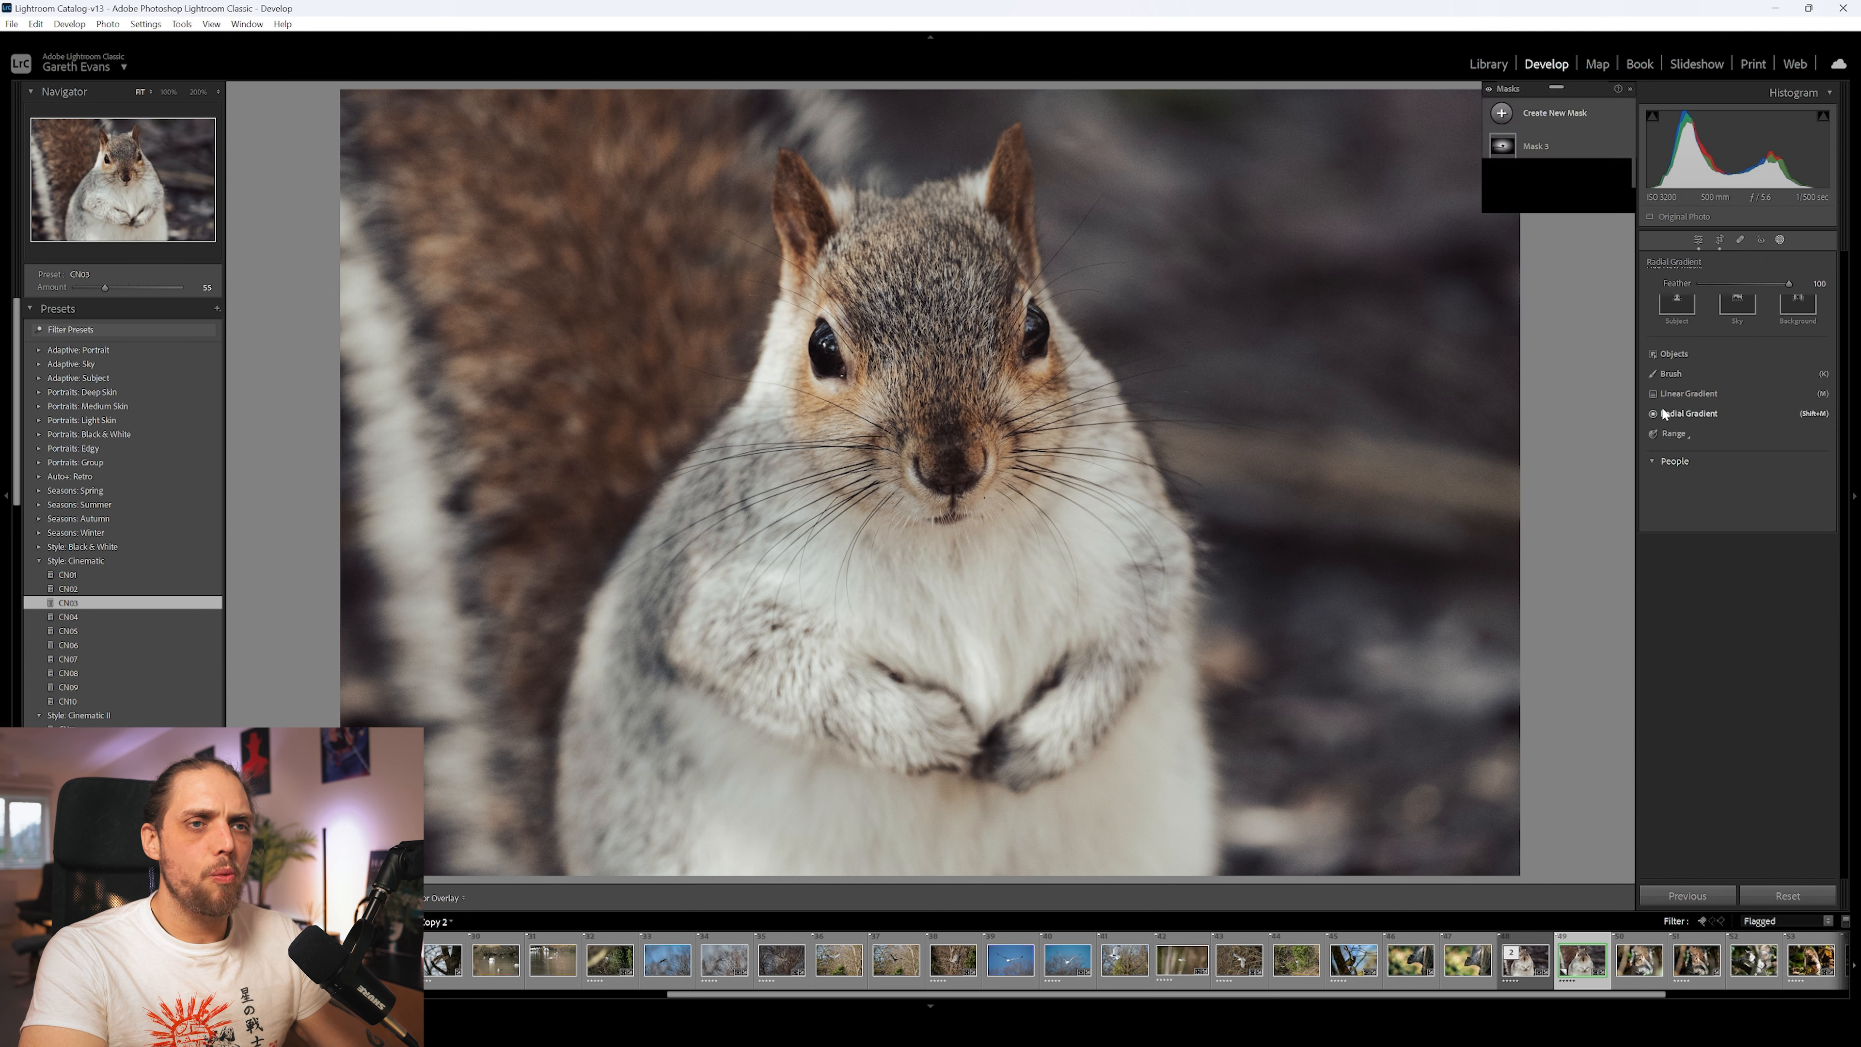
drag(877, 340, 1015, 396)
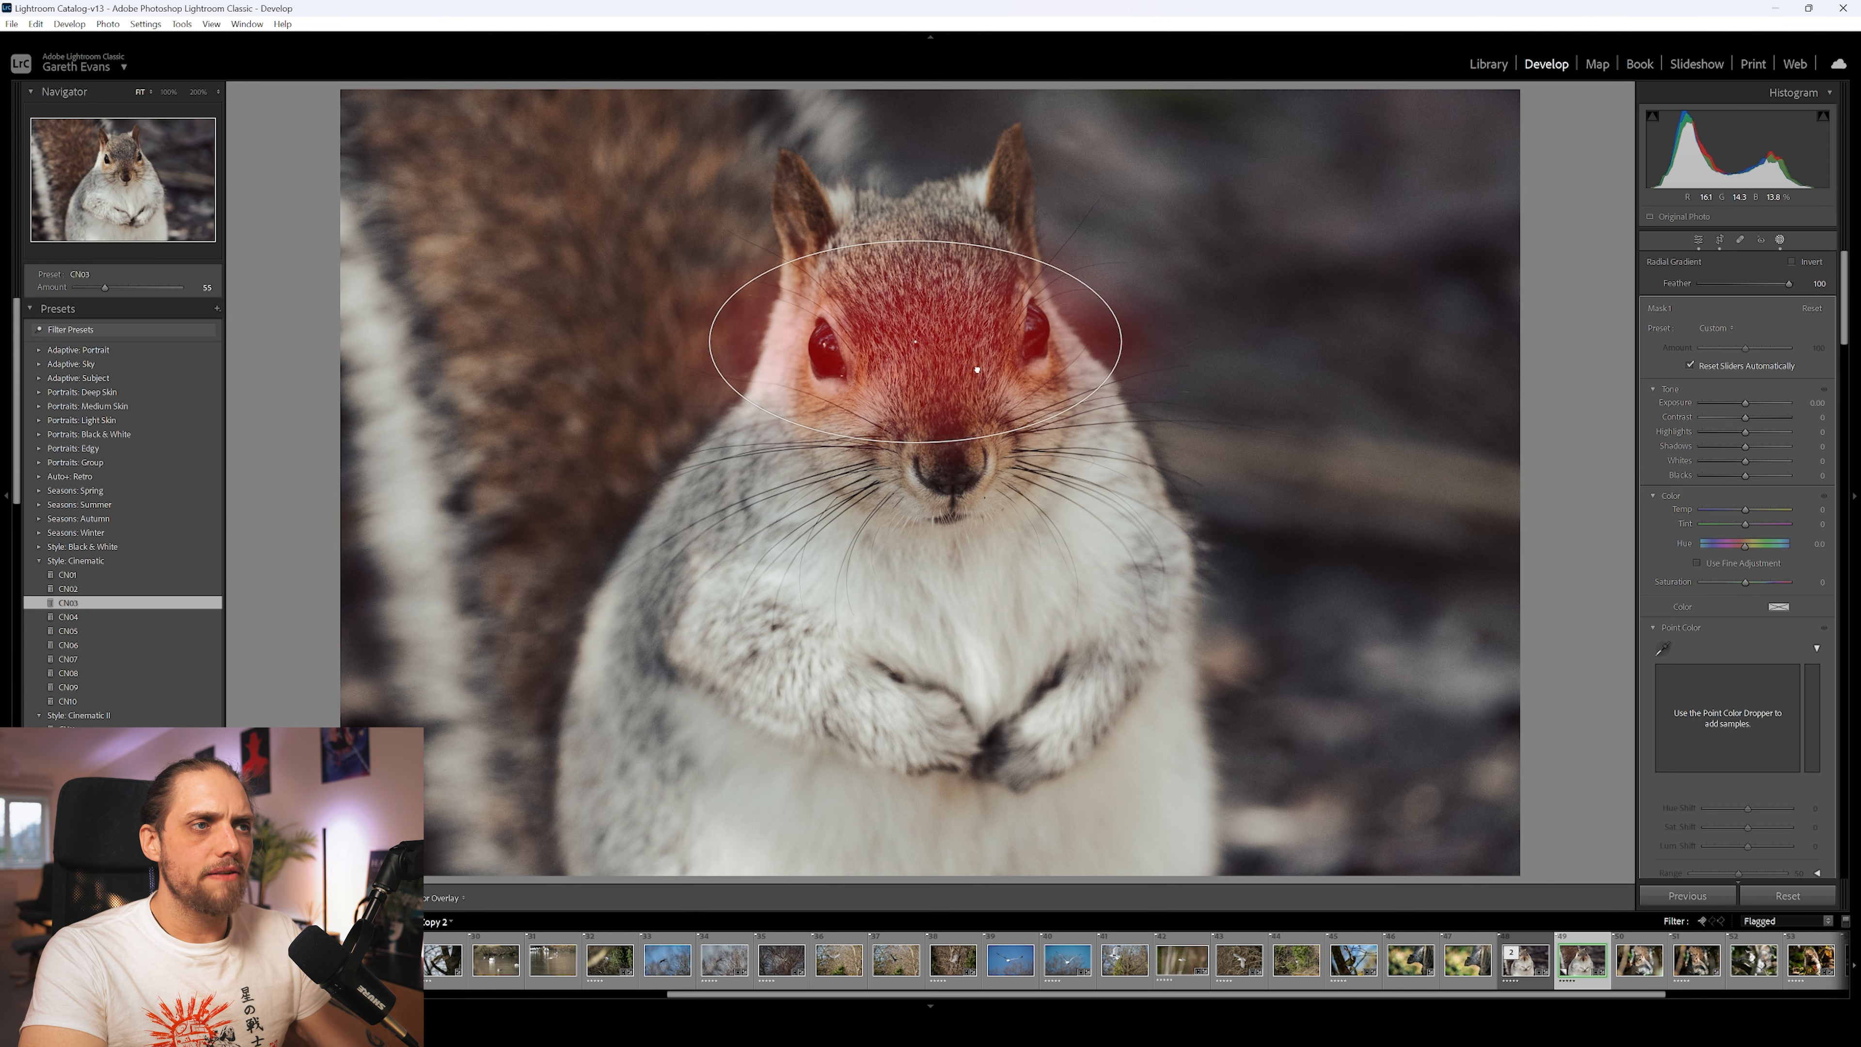
drag(1745, 402, 1749, 402)
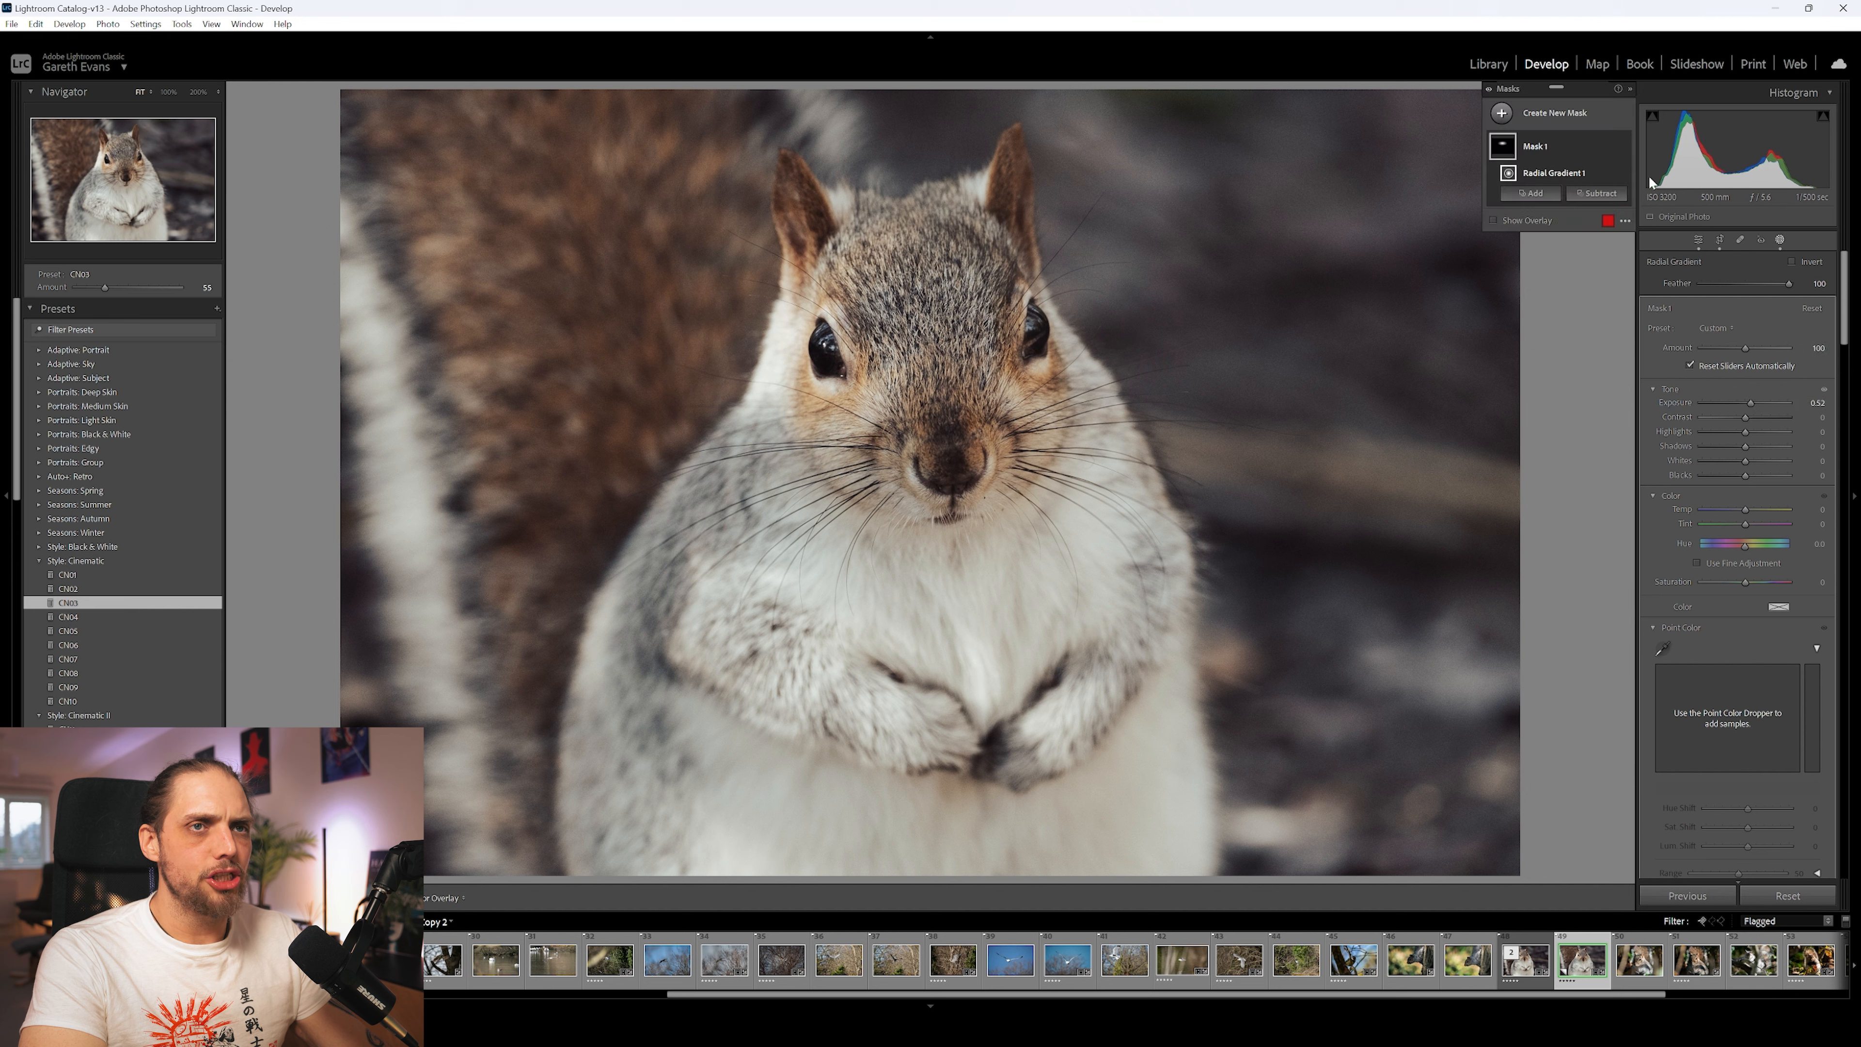
Add a second, large radial gradient mask around the squirrel, invert it, and lower its Exposure to darken the surroundings
click(1557, 113)
click(1583, 288)
drag(895, 433, 1356, 975)
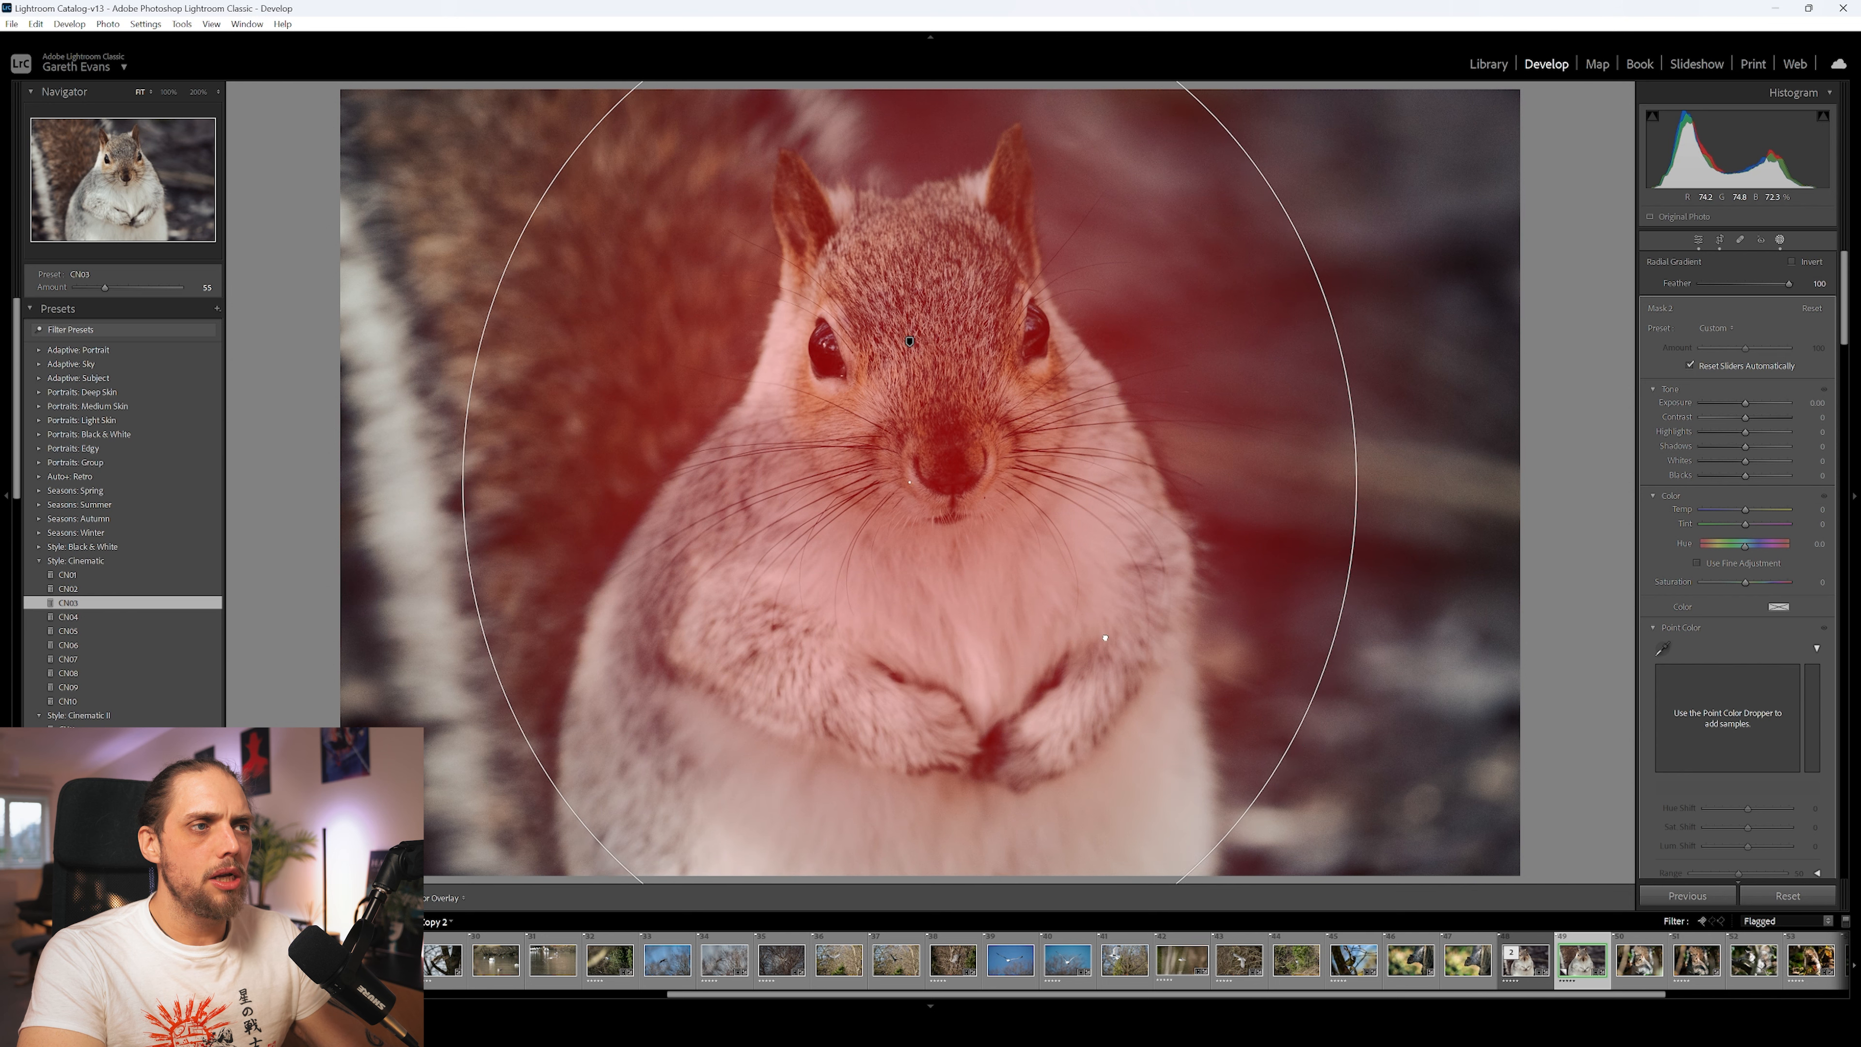
click(1801, 256)
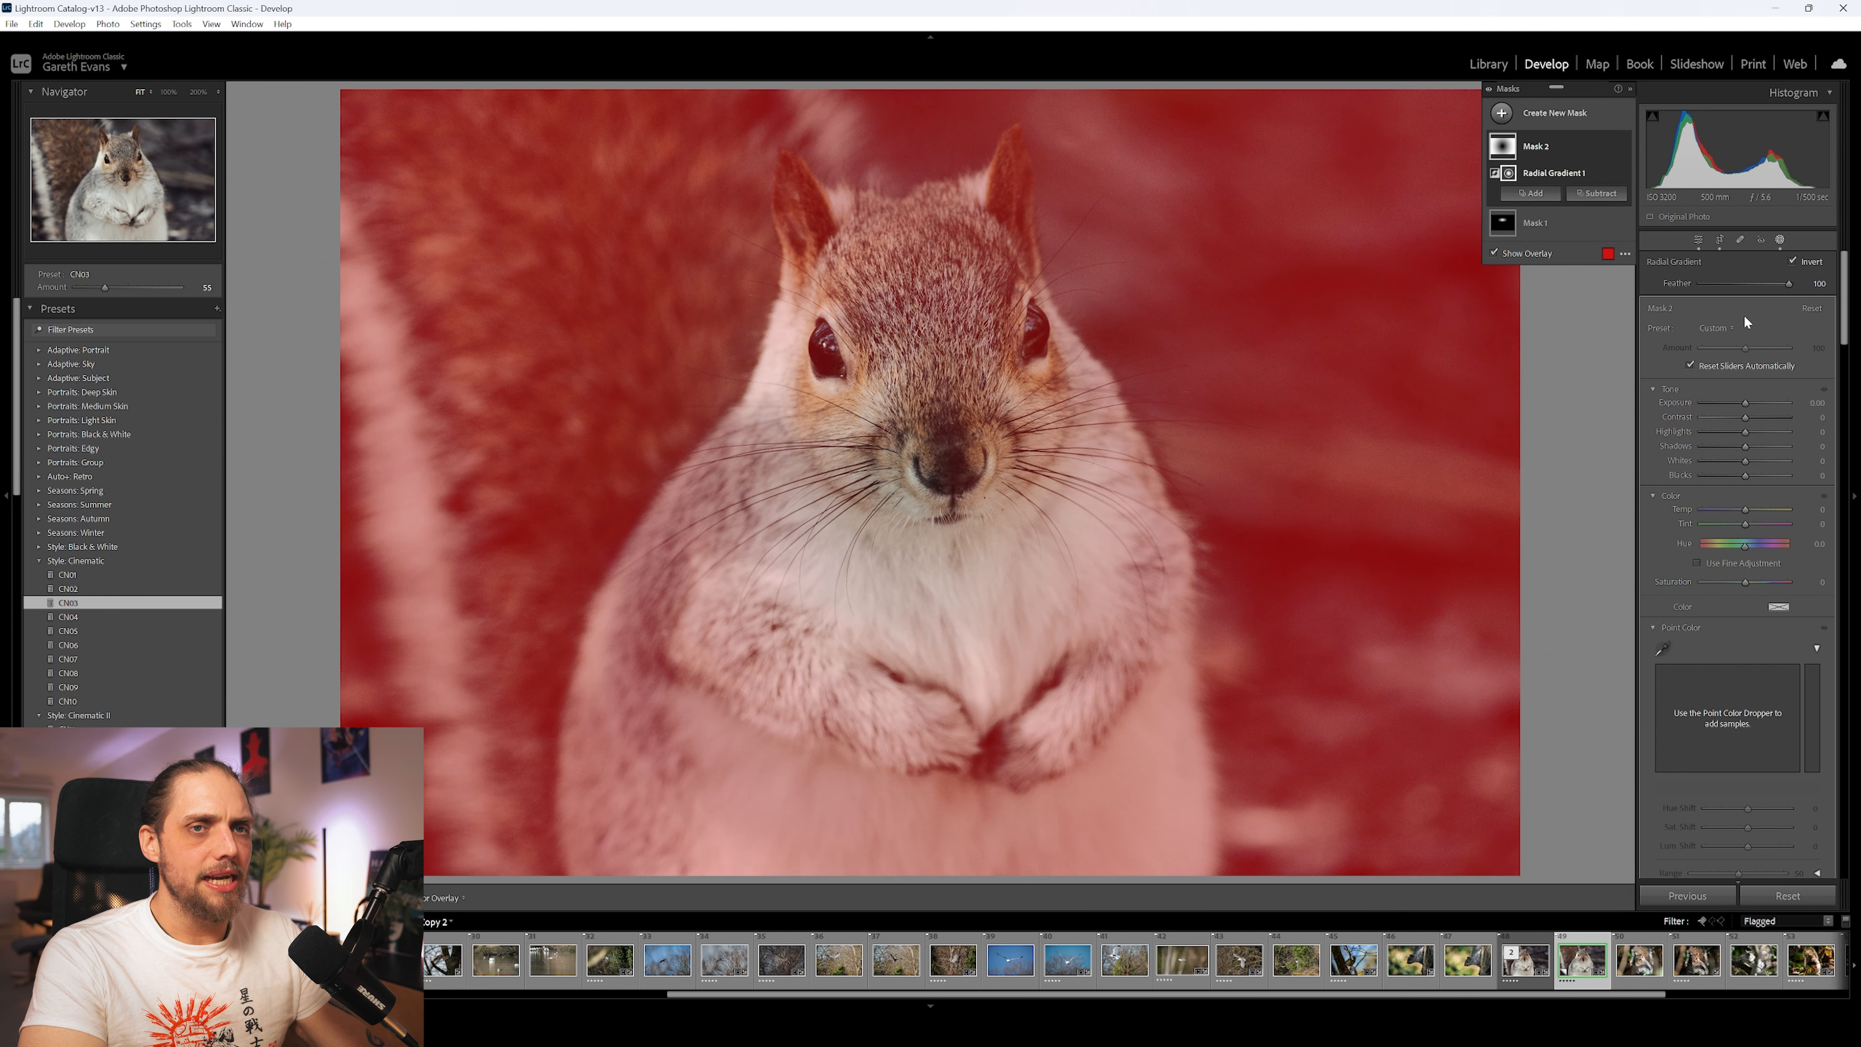
drag(1747, 408, 1741, 407)
click(1697, 239)
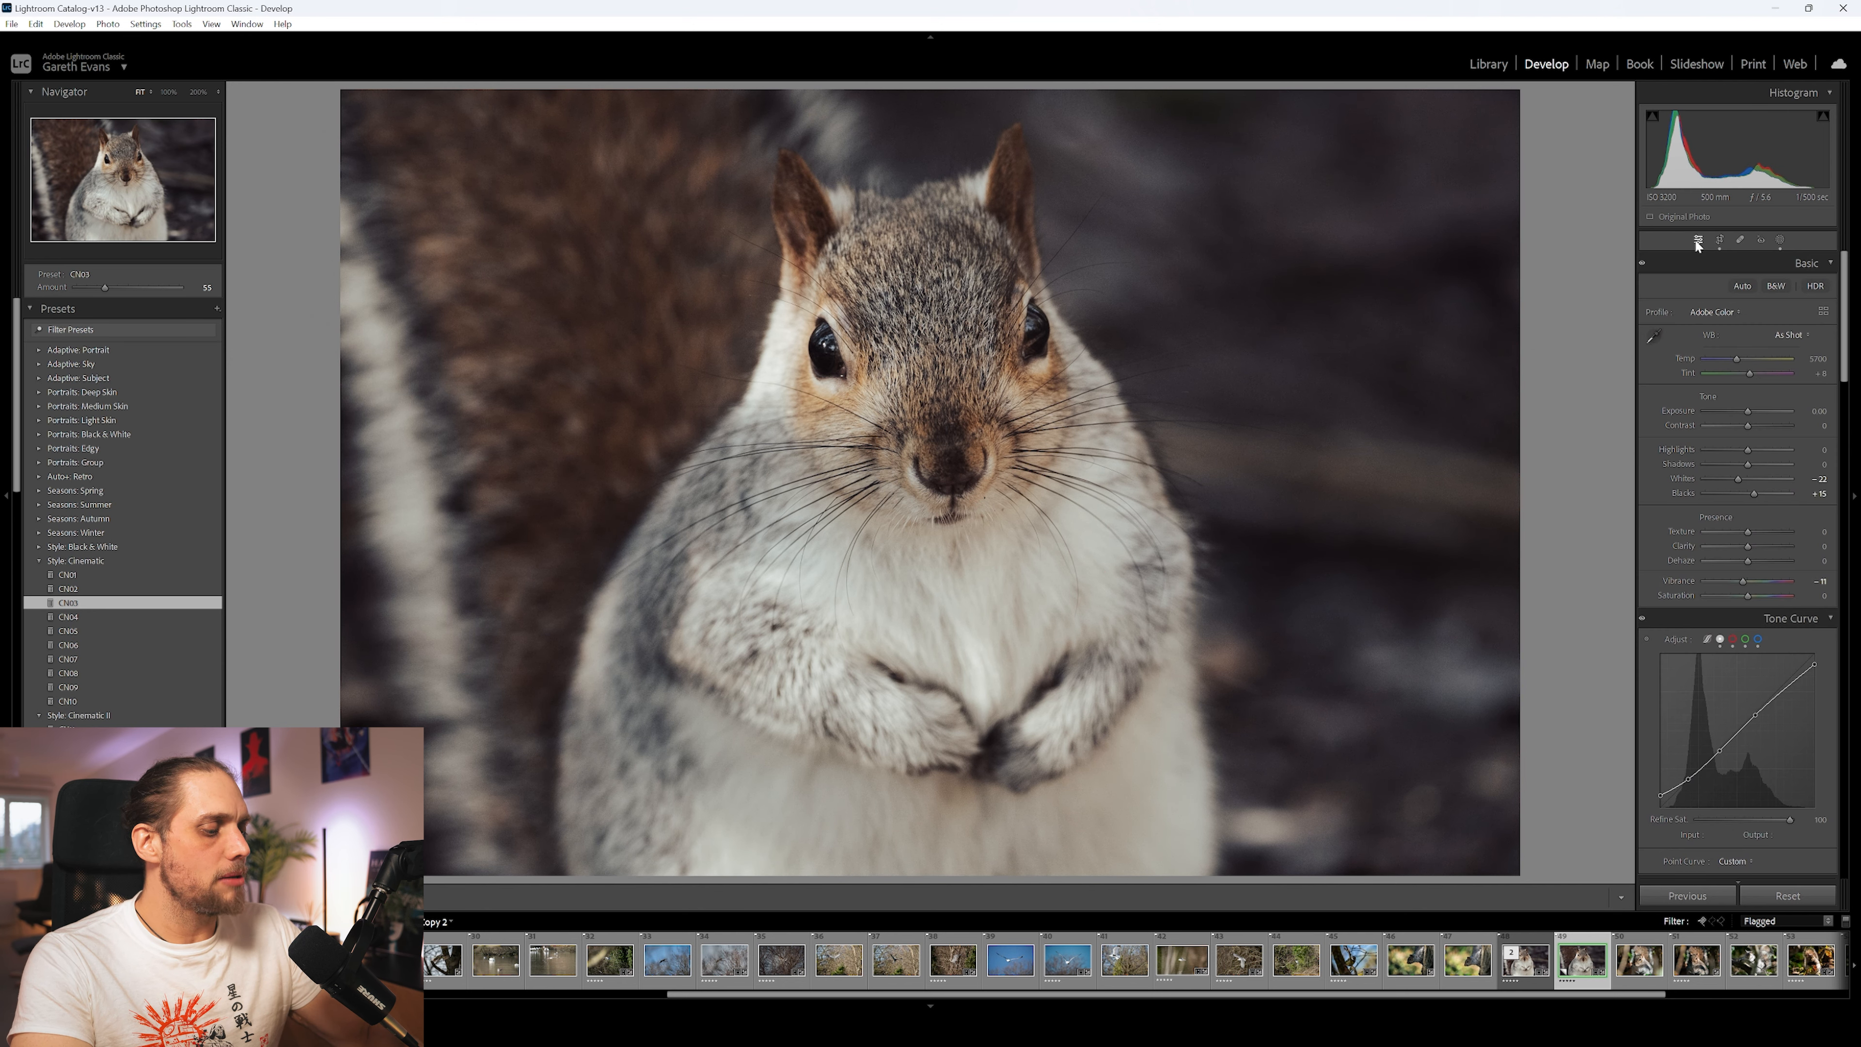
Compare the edited squirrel photo with its before version
key(backslash)
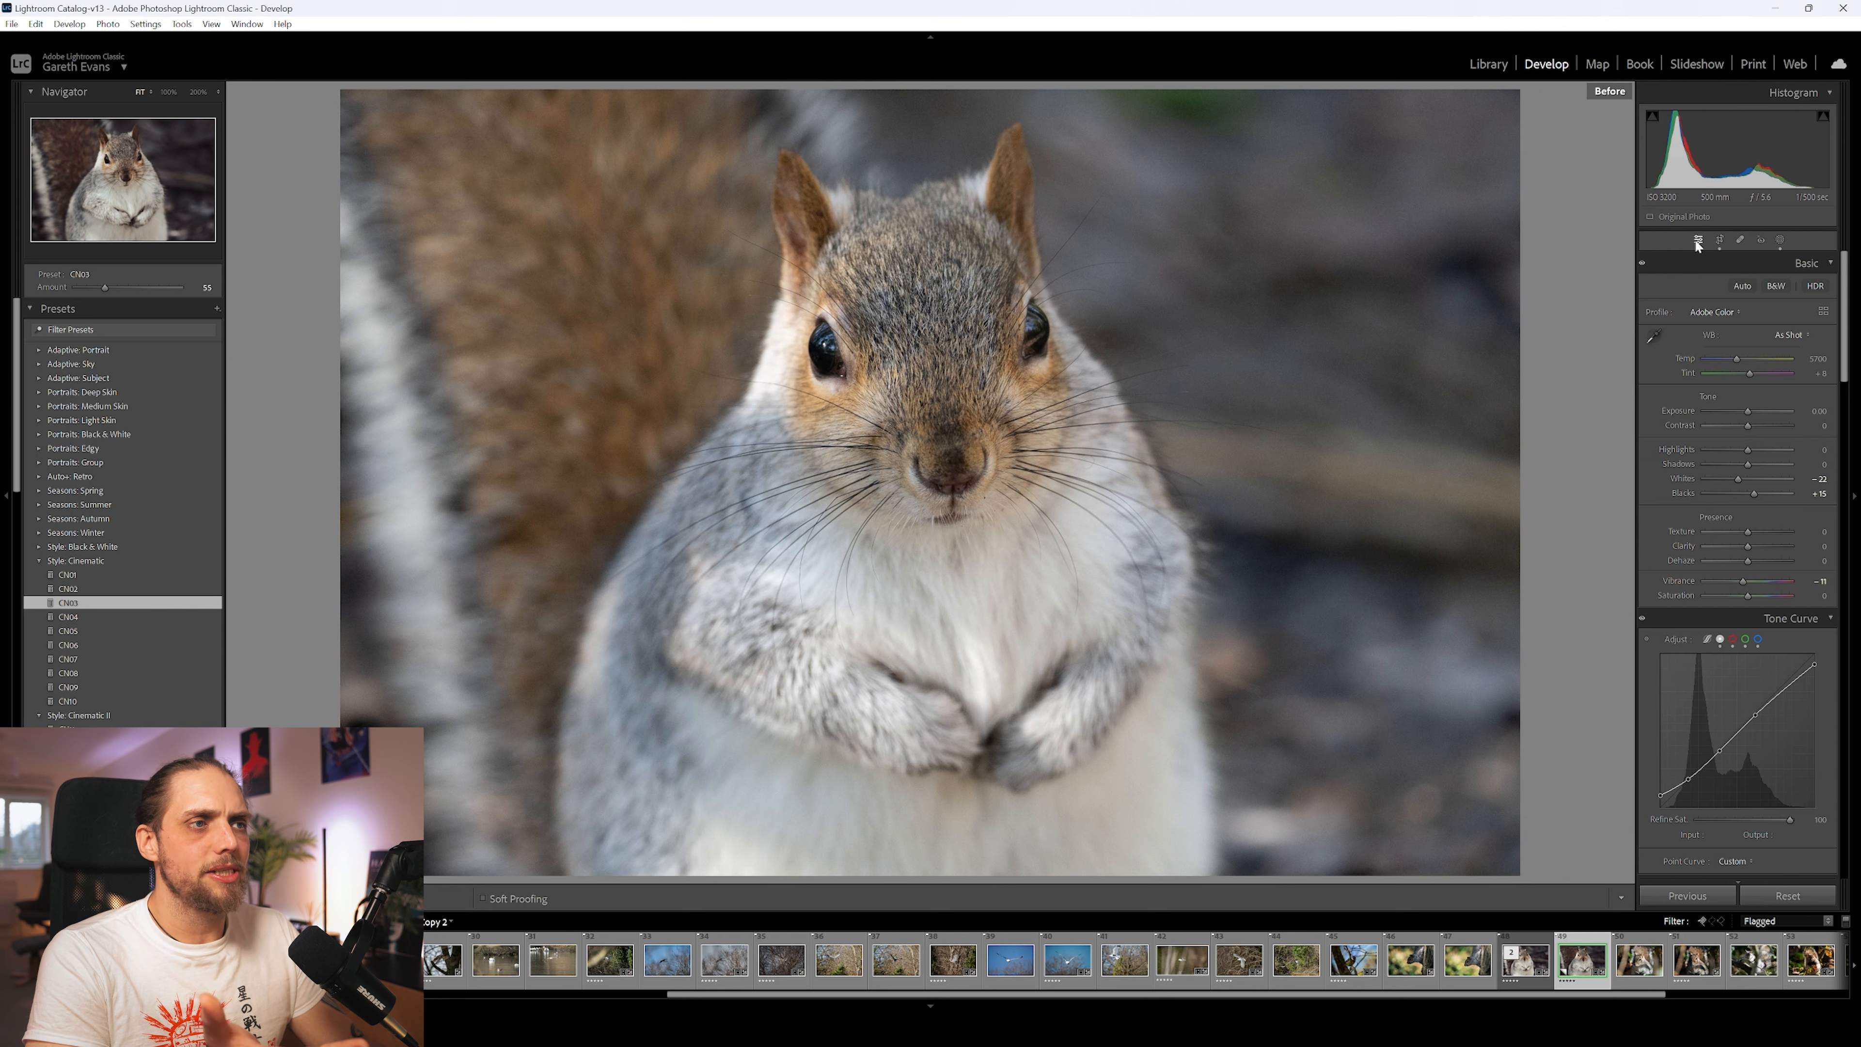
key(backslash)
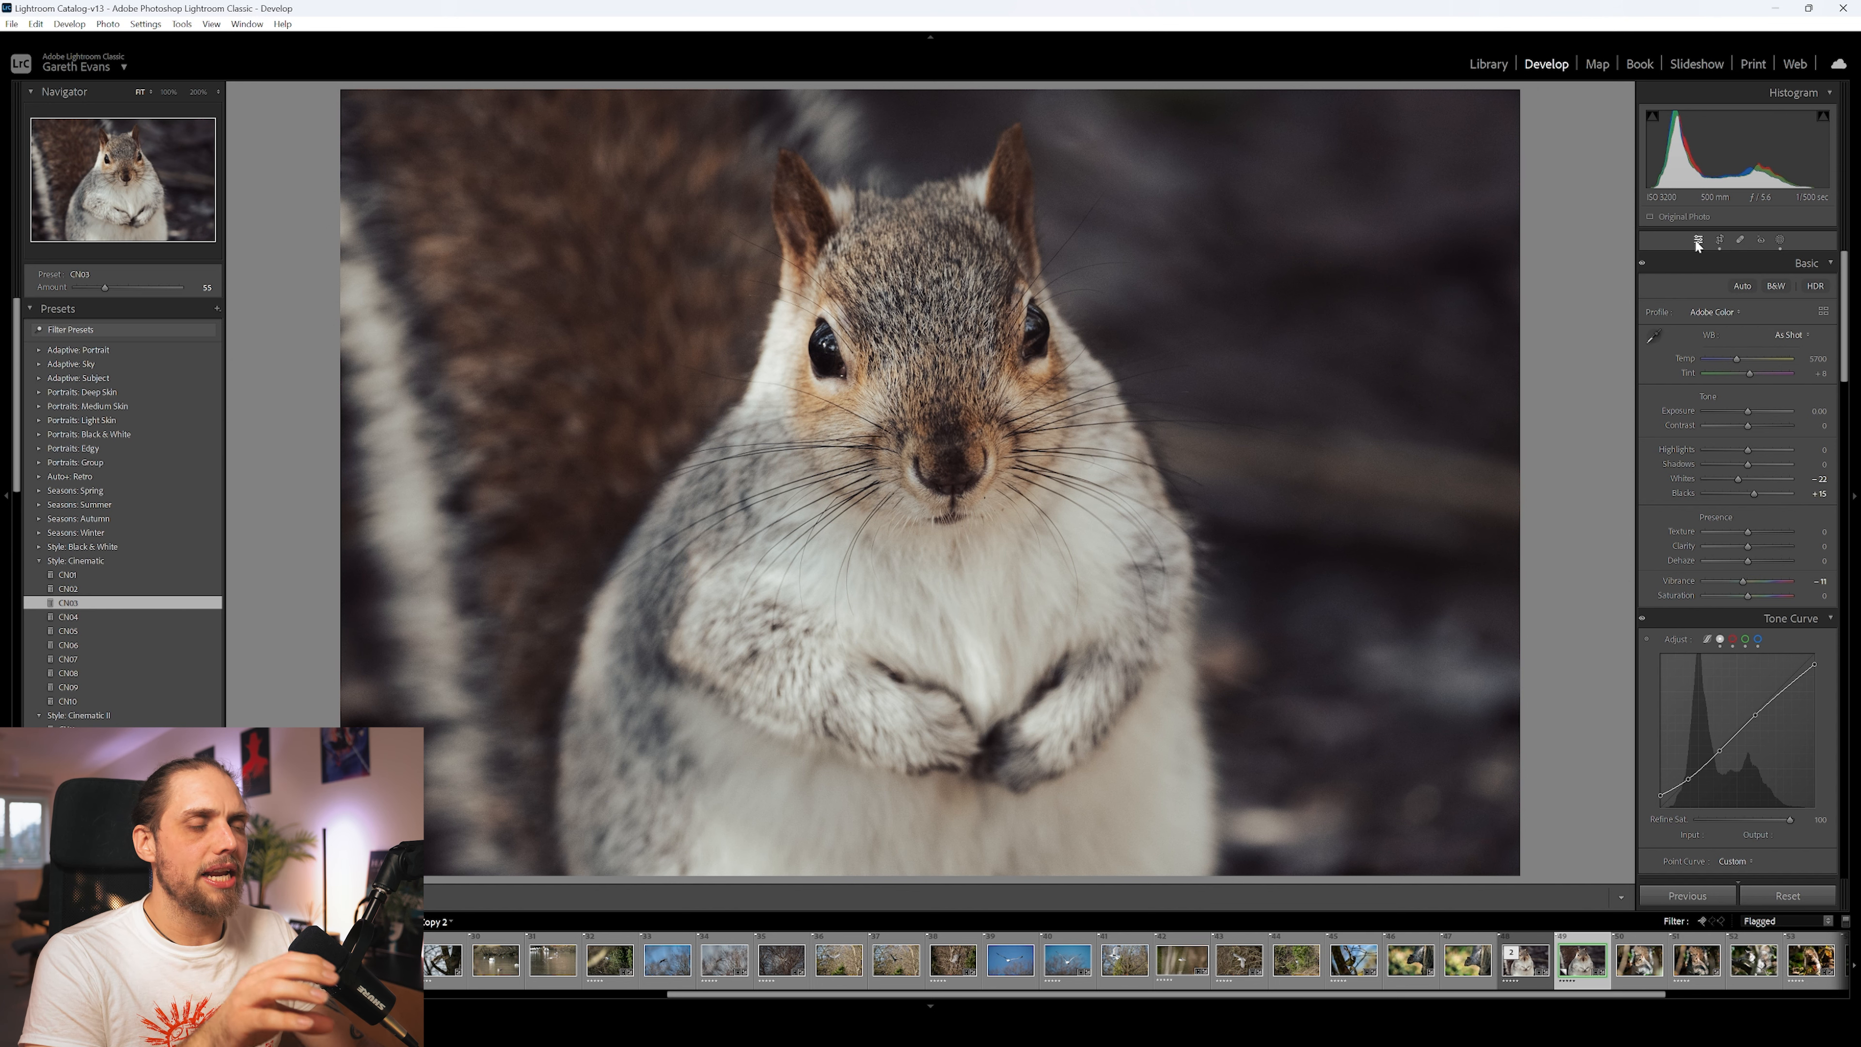
key(backslash)
key(backslash)
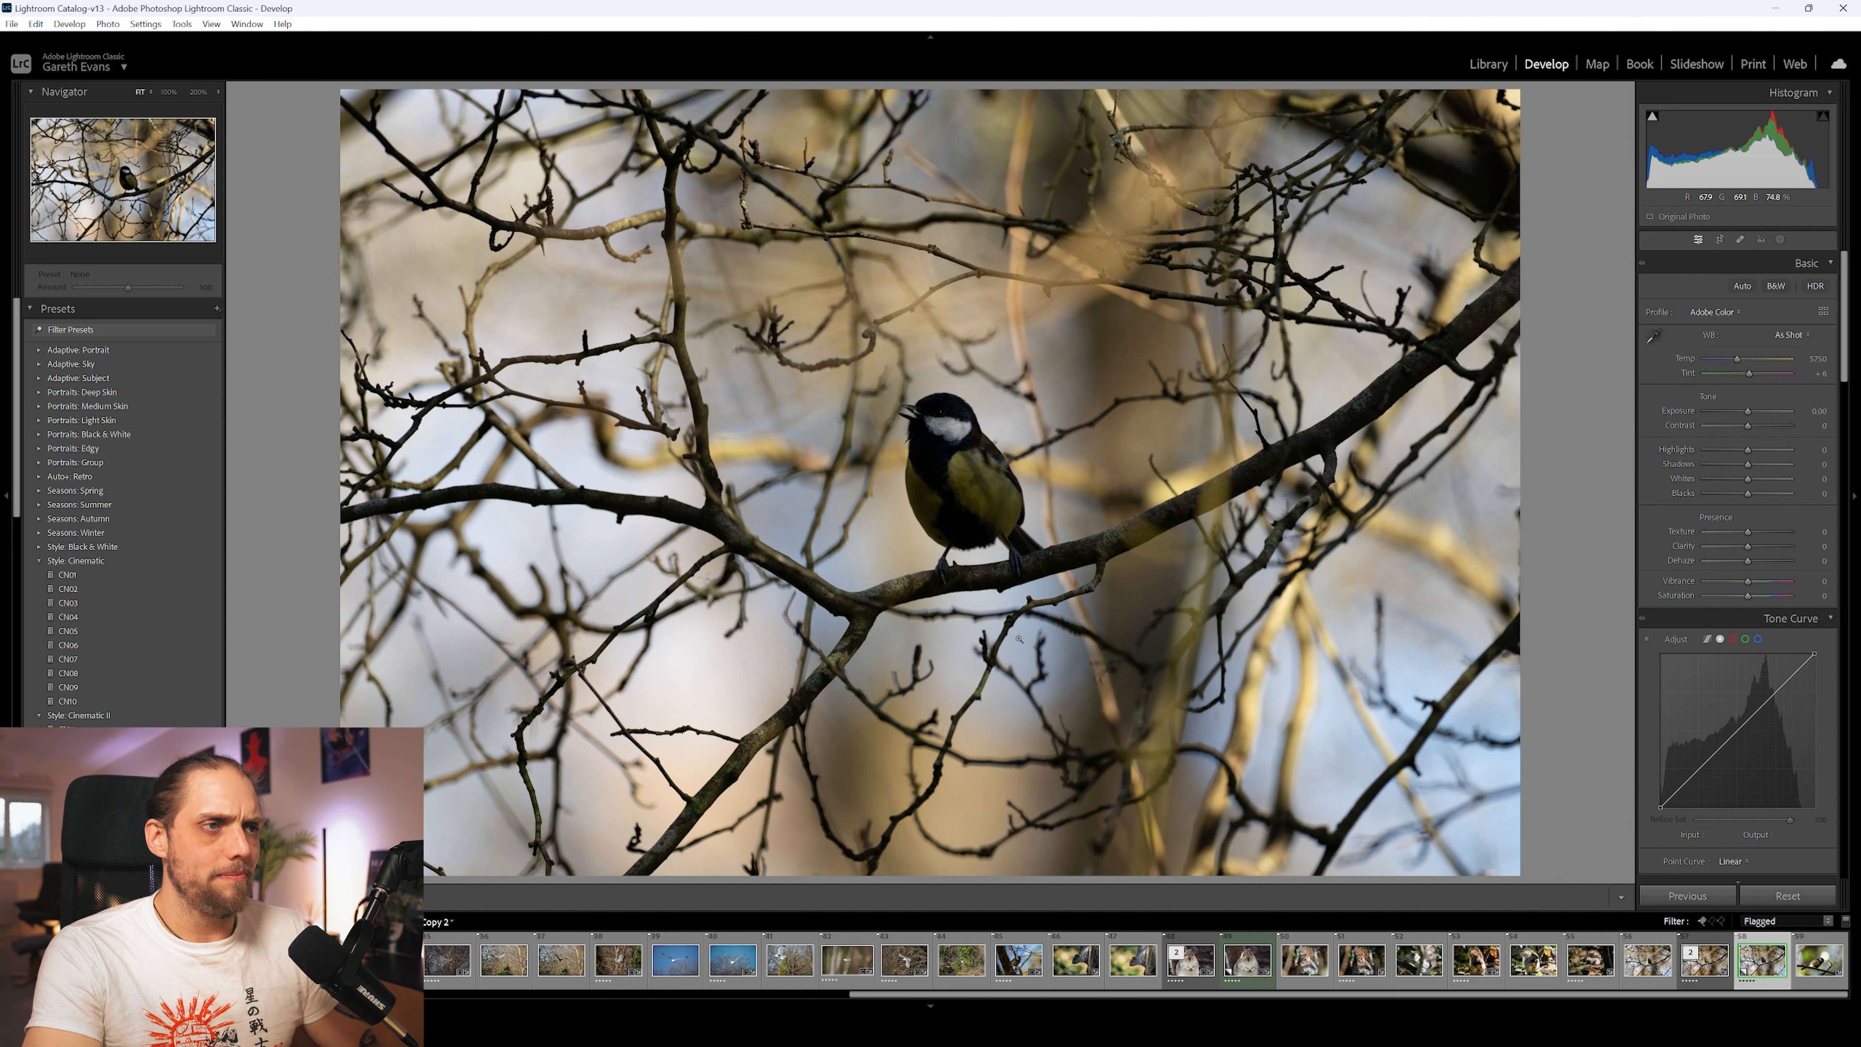
Crop the photo of the bird among the branches tighter at the original aspect ratio, repositioning the image to frame the bird
key(r)
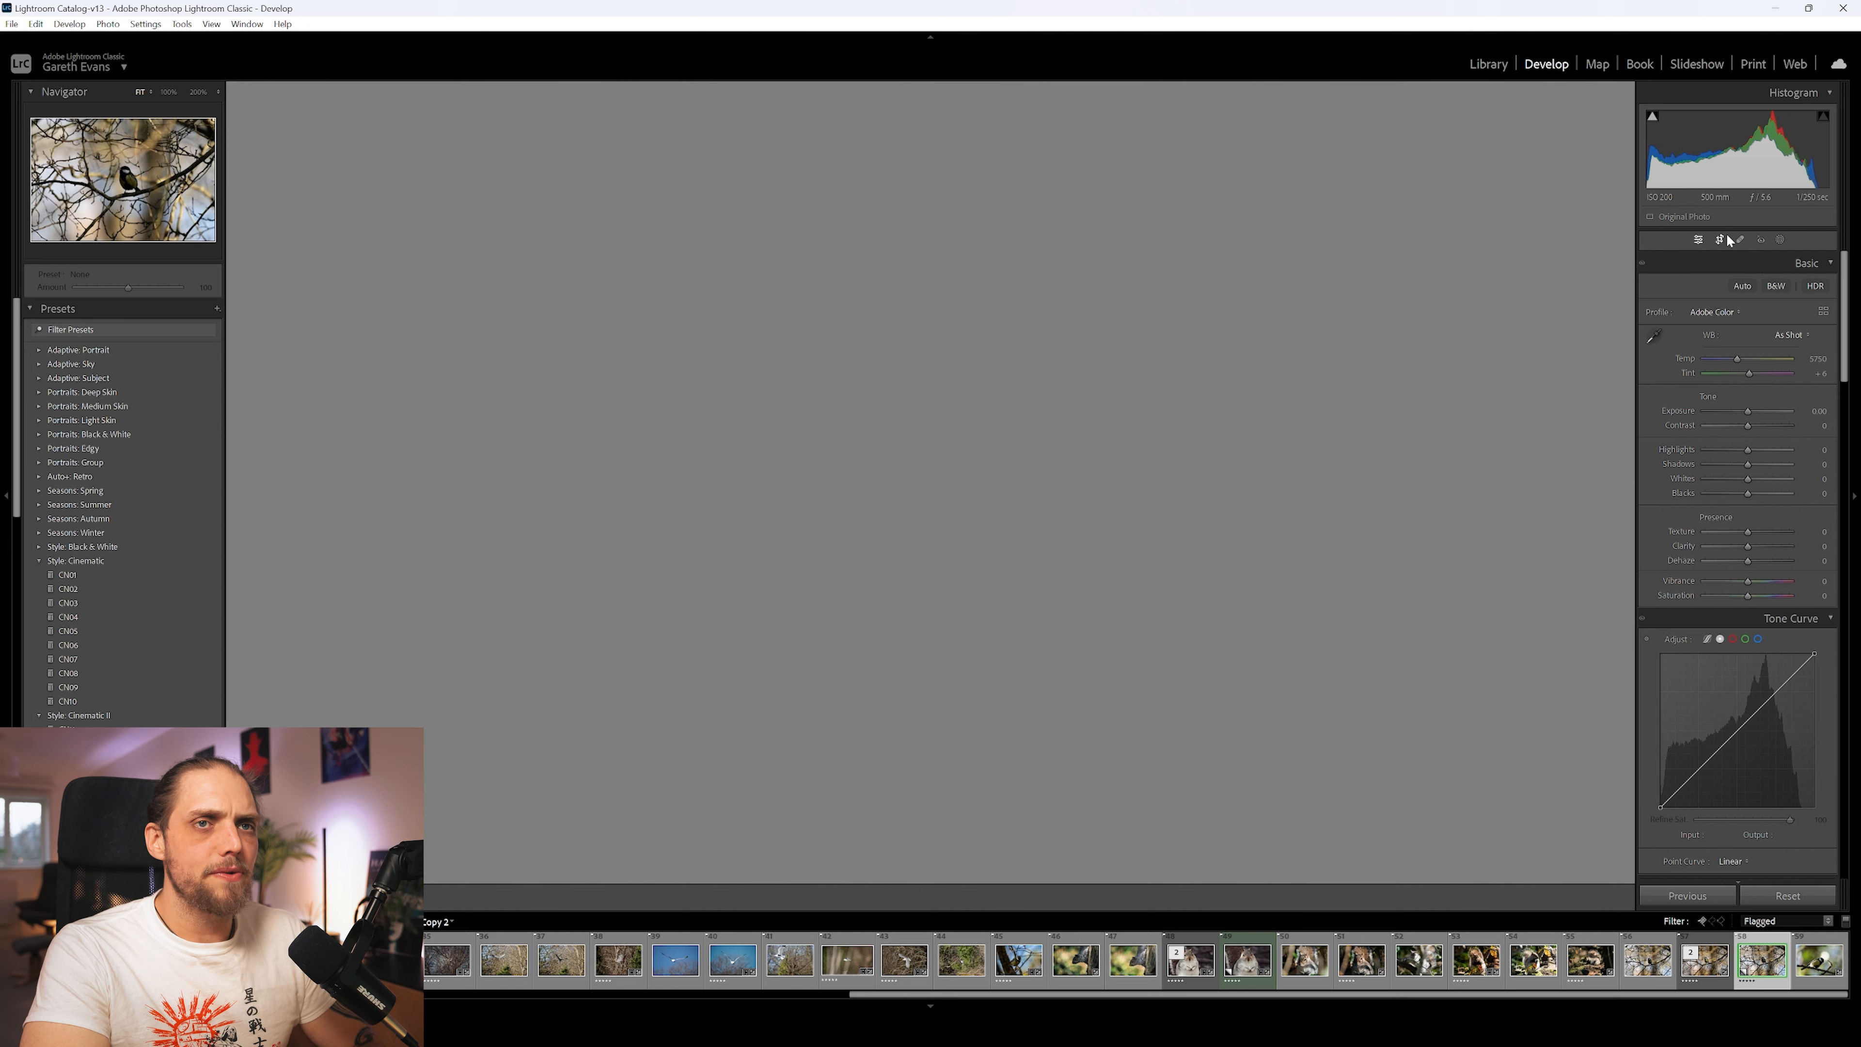
drag(357, 97, 488, 188)
drag(580, 336, 634, 329)
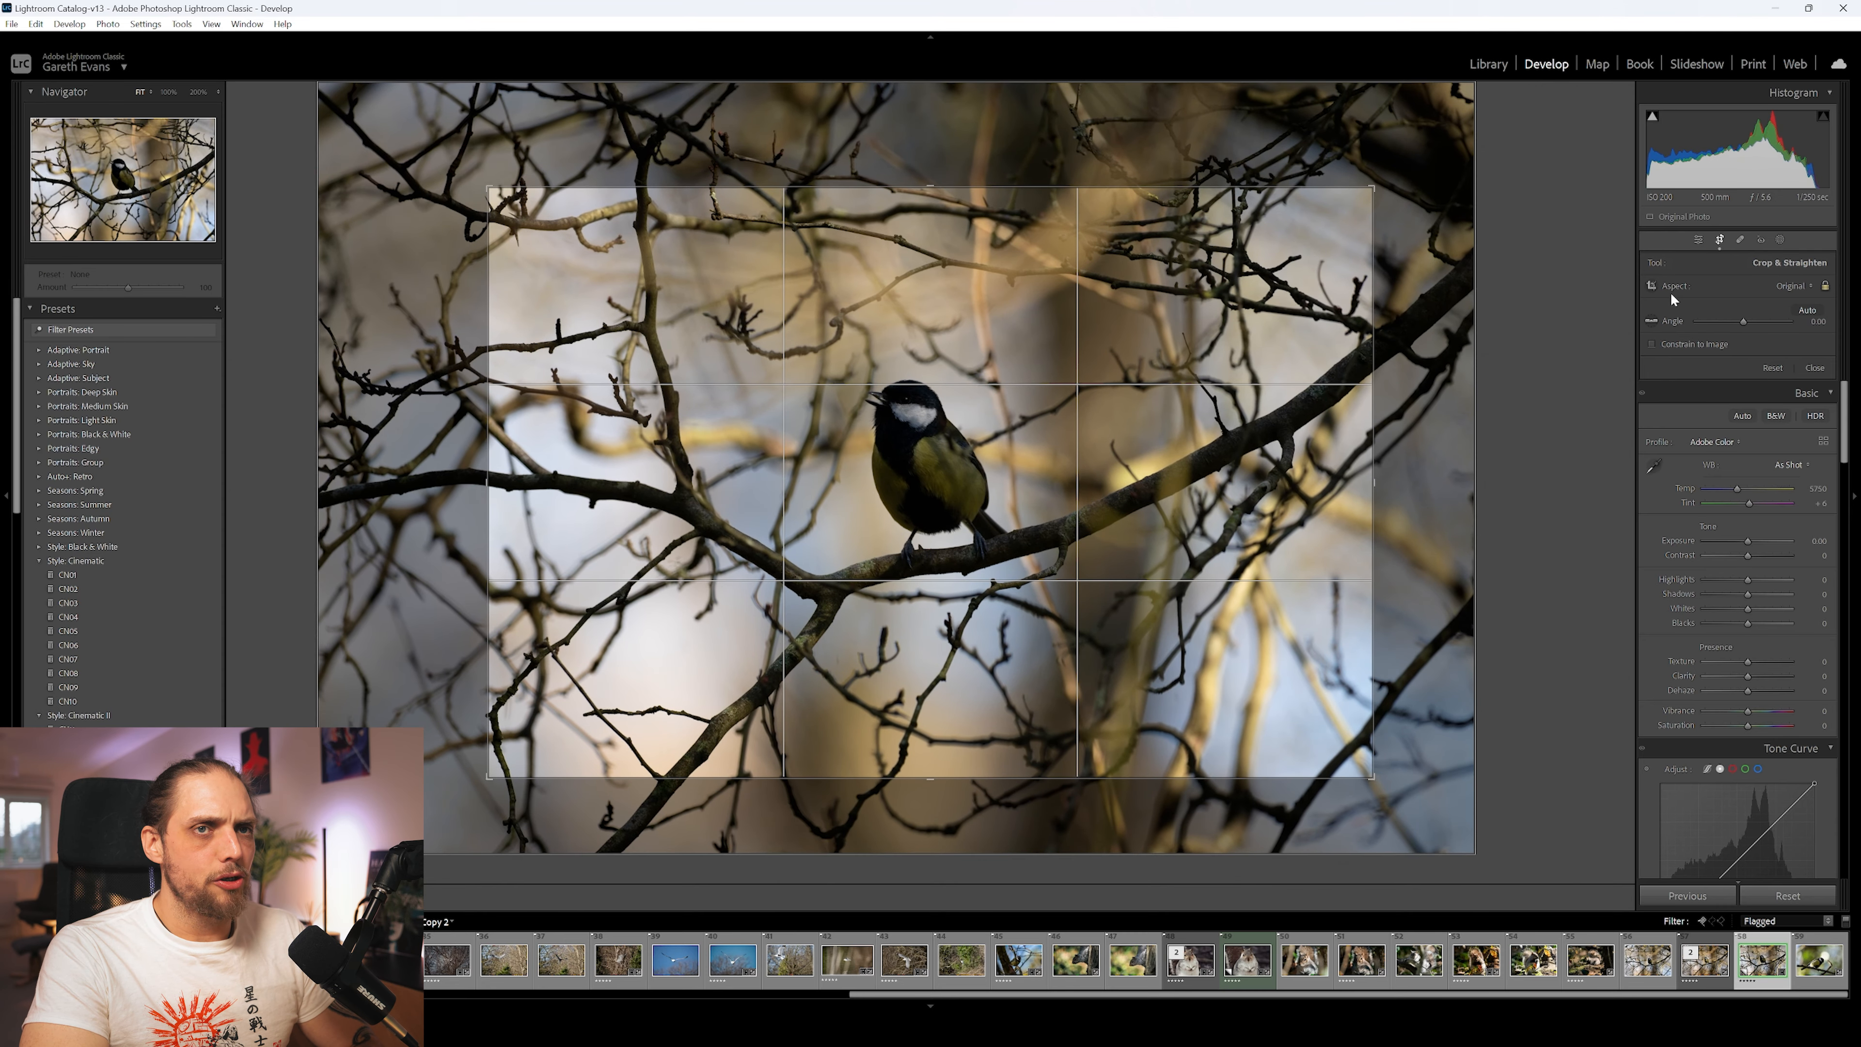
click(1694, 242)
click(1718, 239)
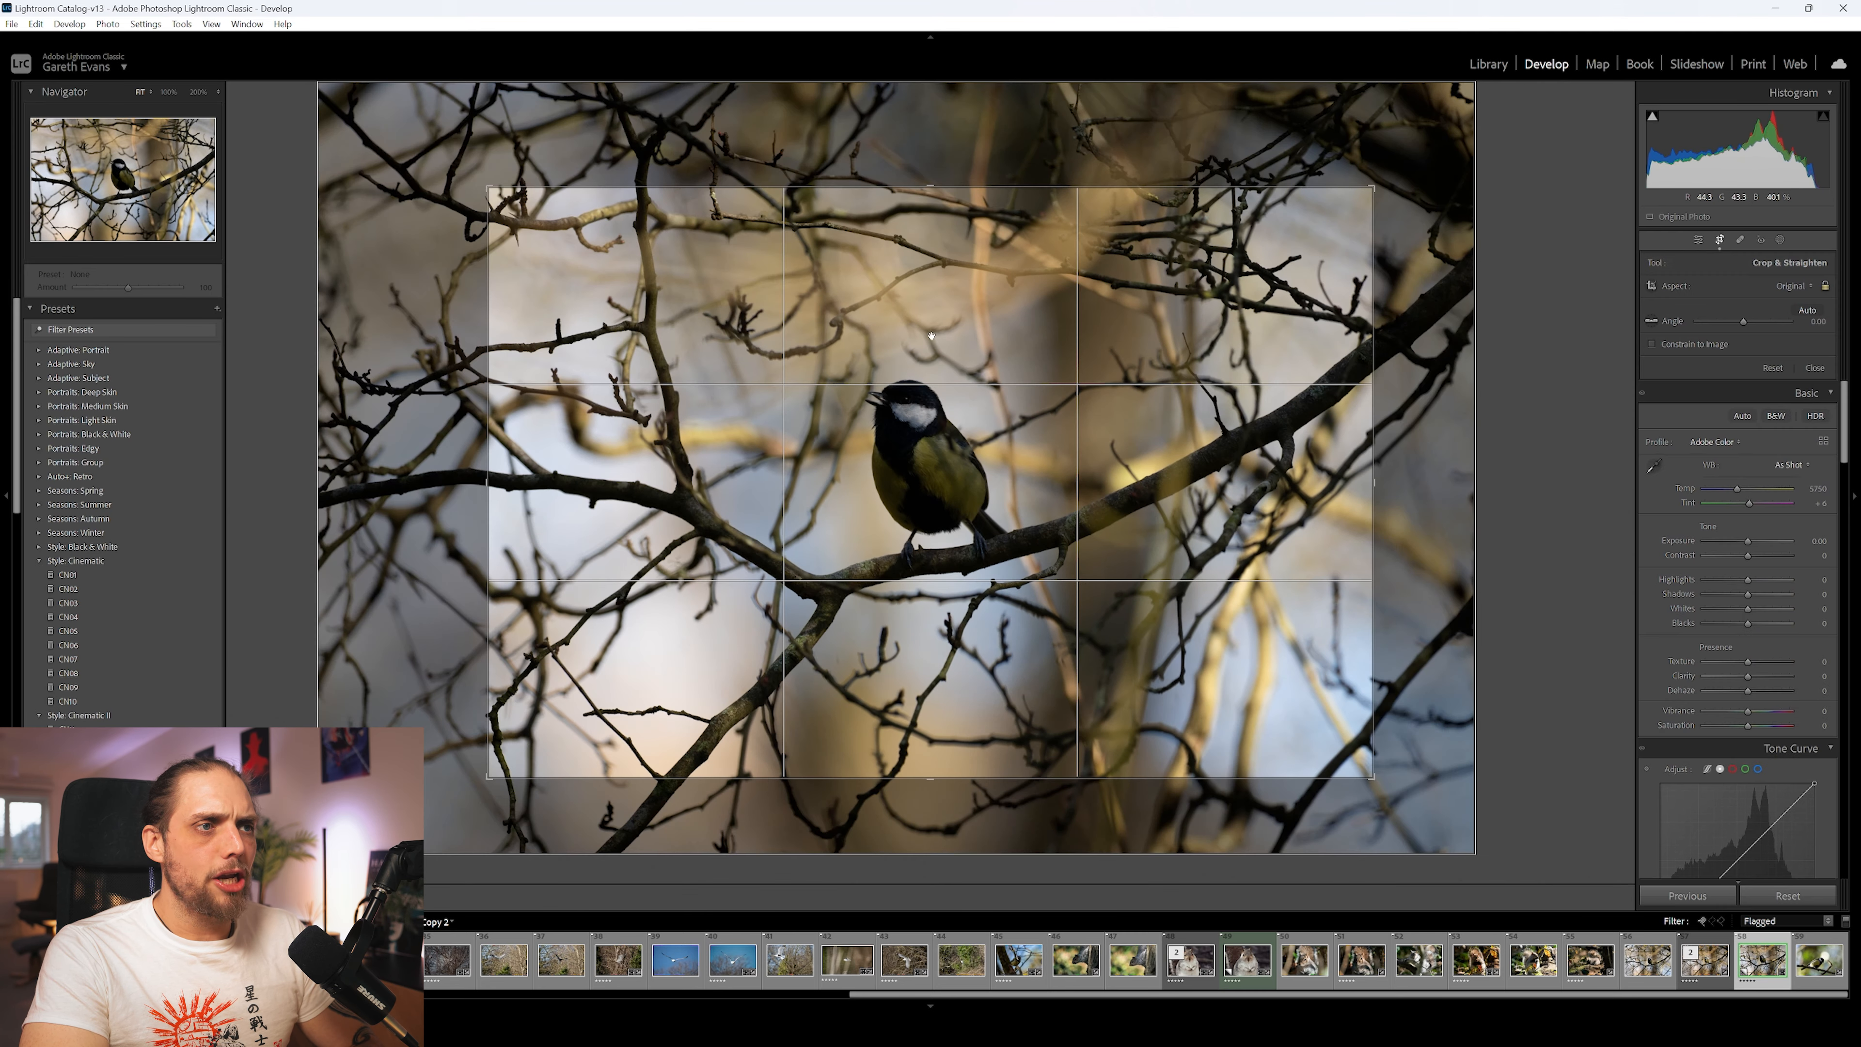
click(1697, 241)
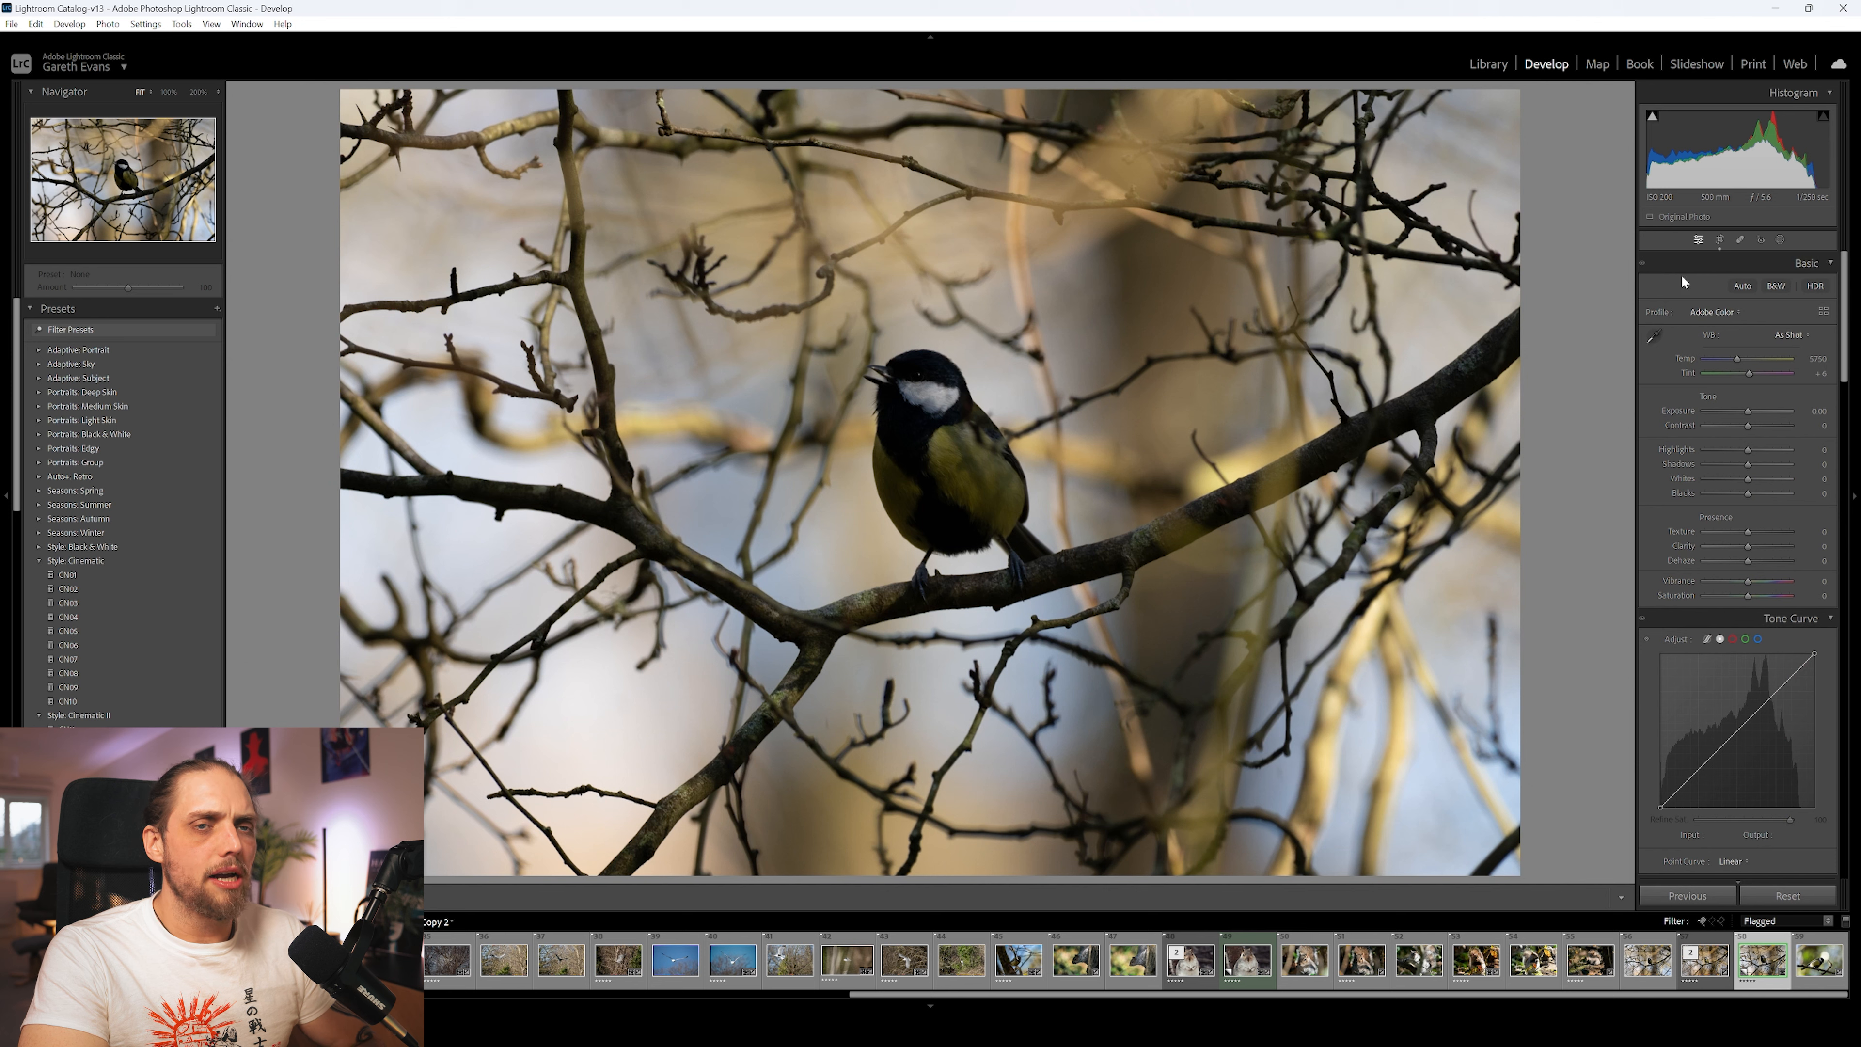
drag(1755, 466, 1752, 412)
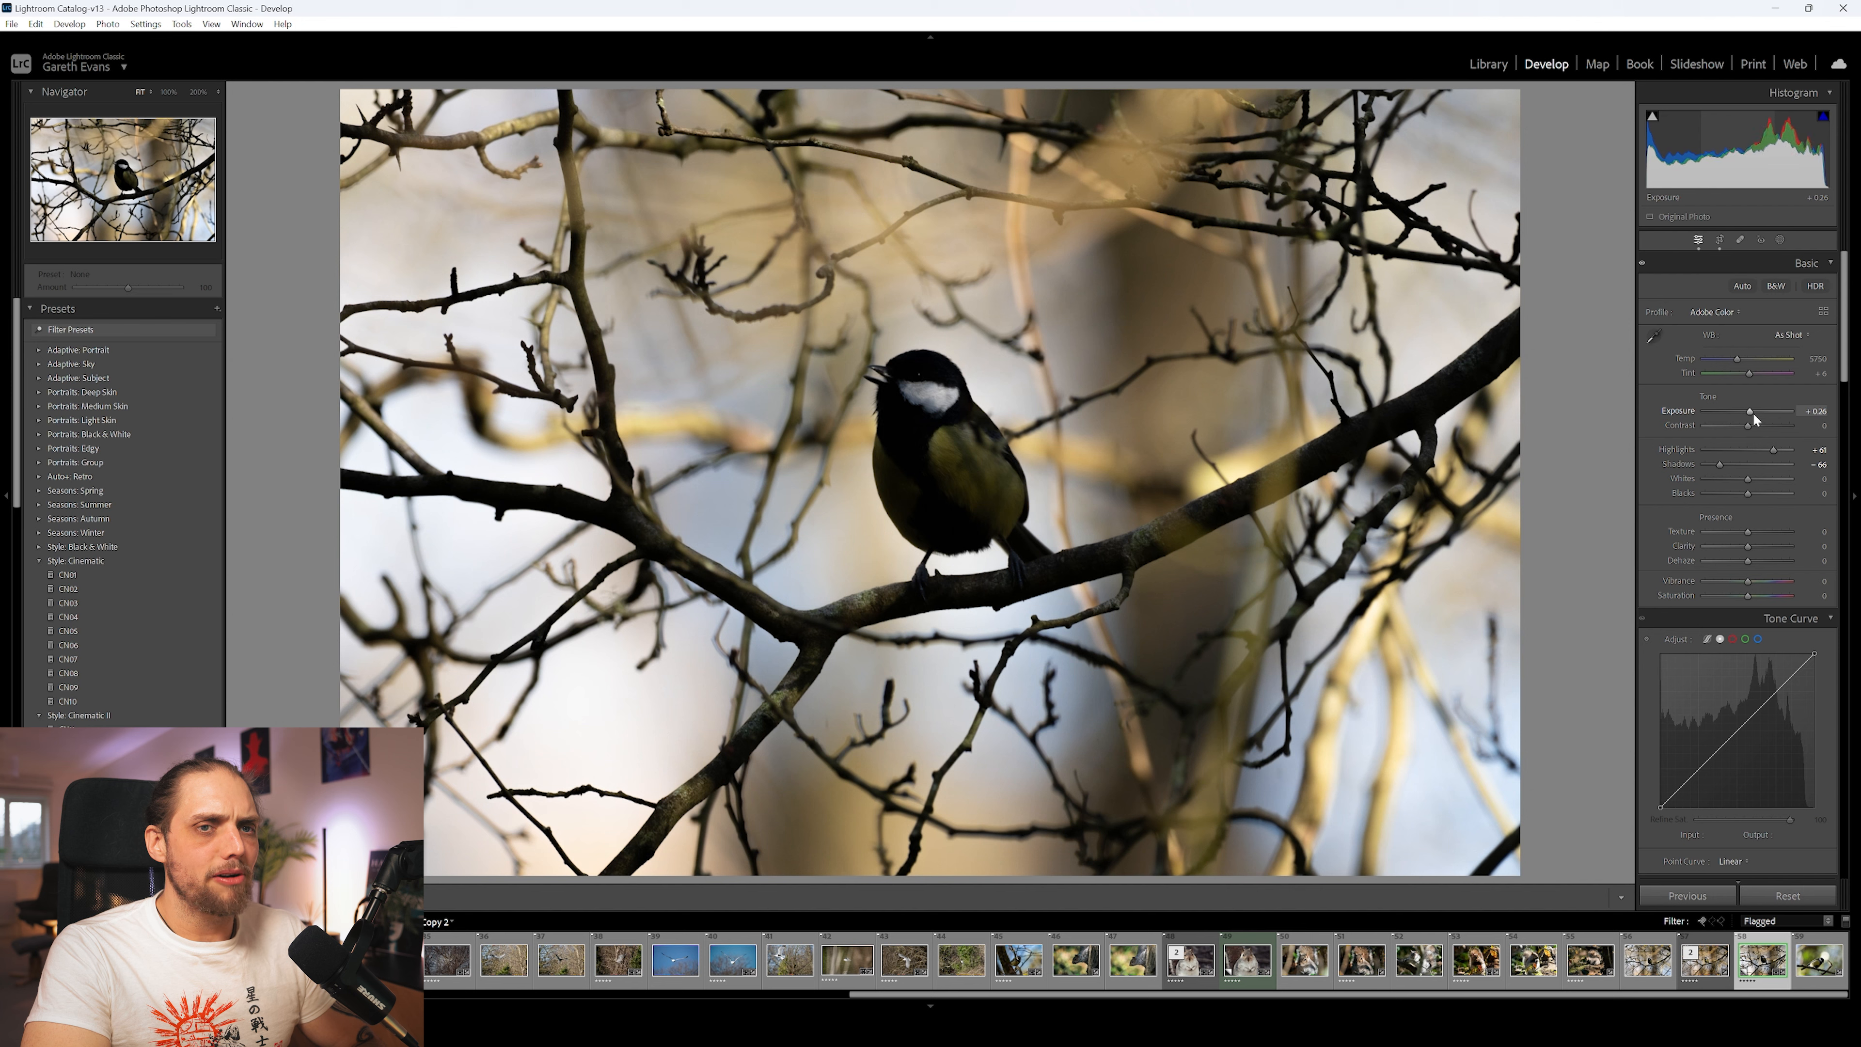
drag(1750, 496, 1723, 491)
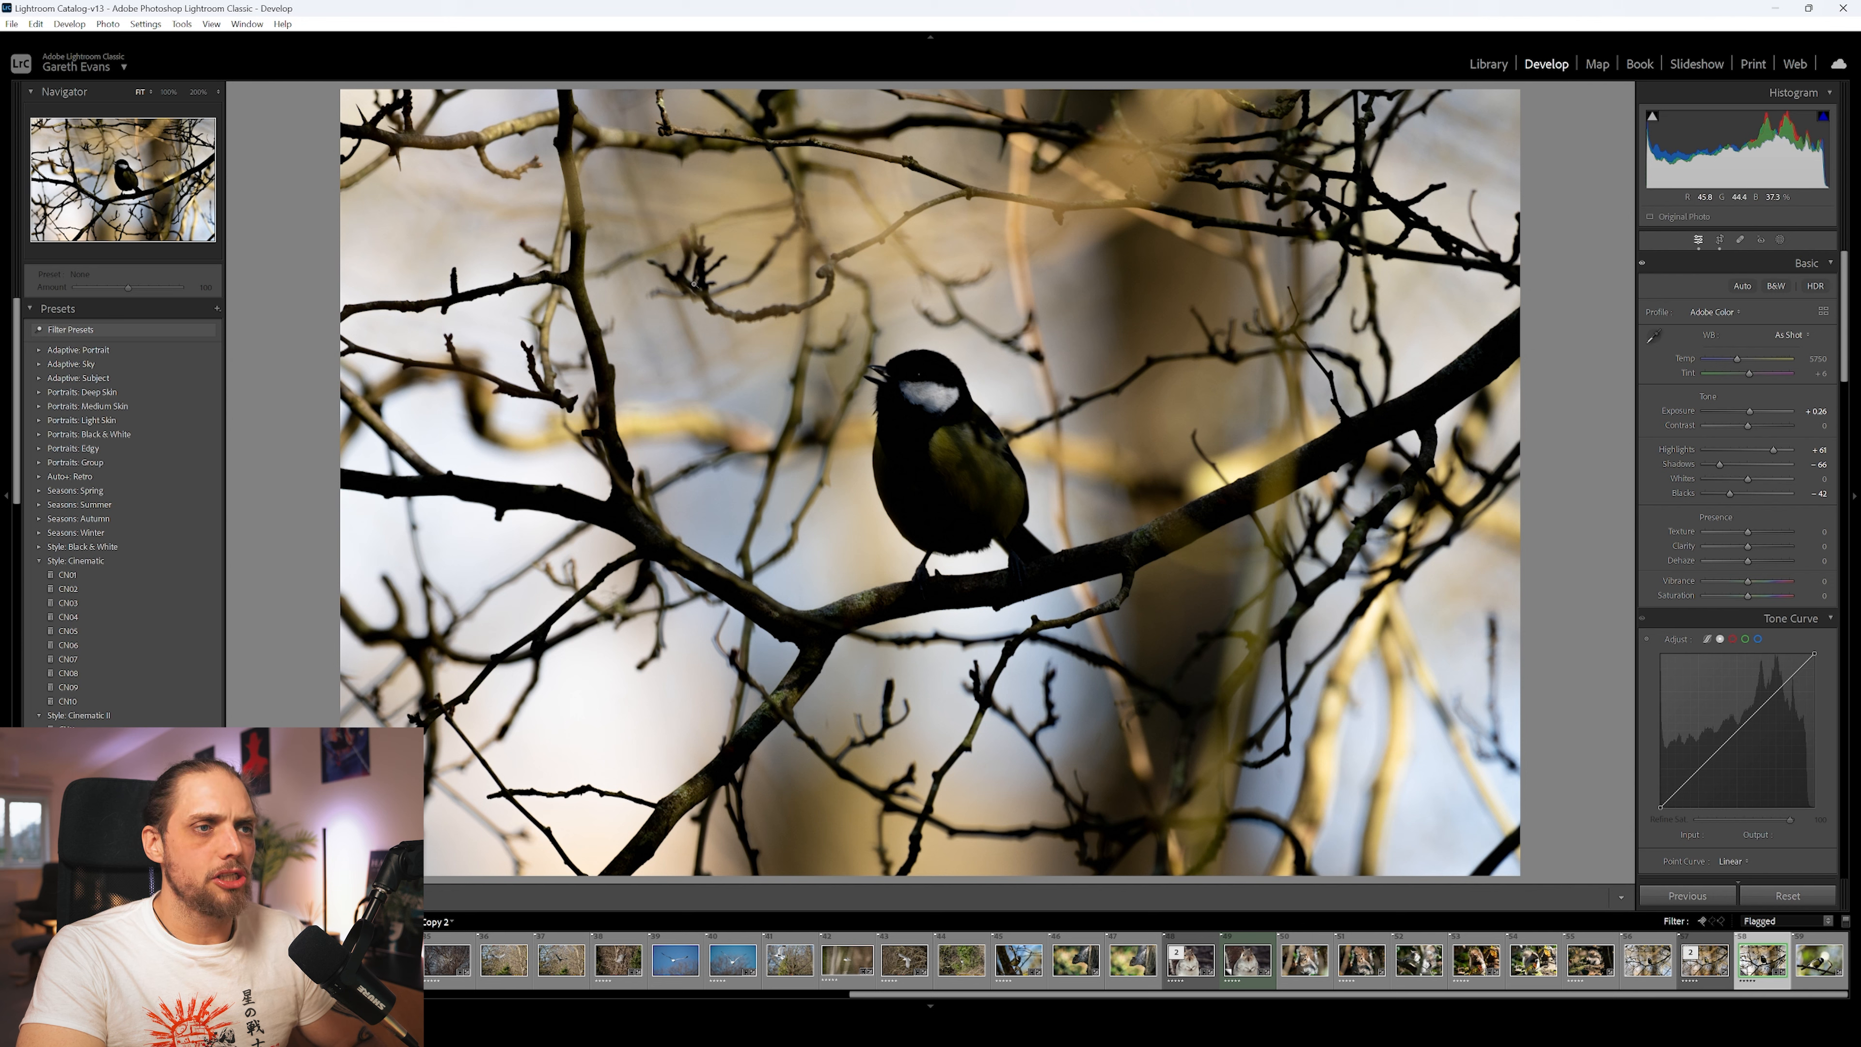
double_click(1730, 492)
double_click(1720, 463)
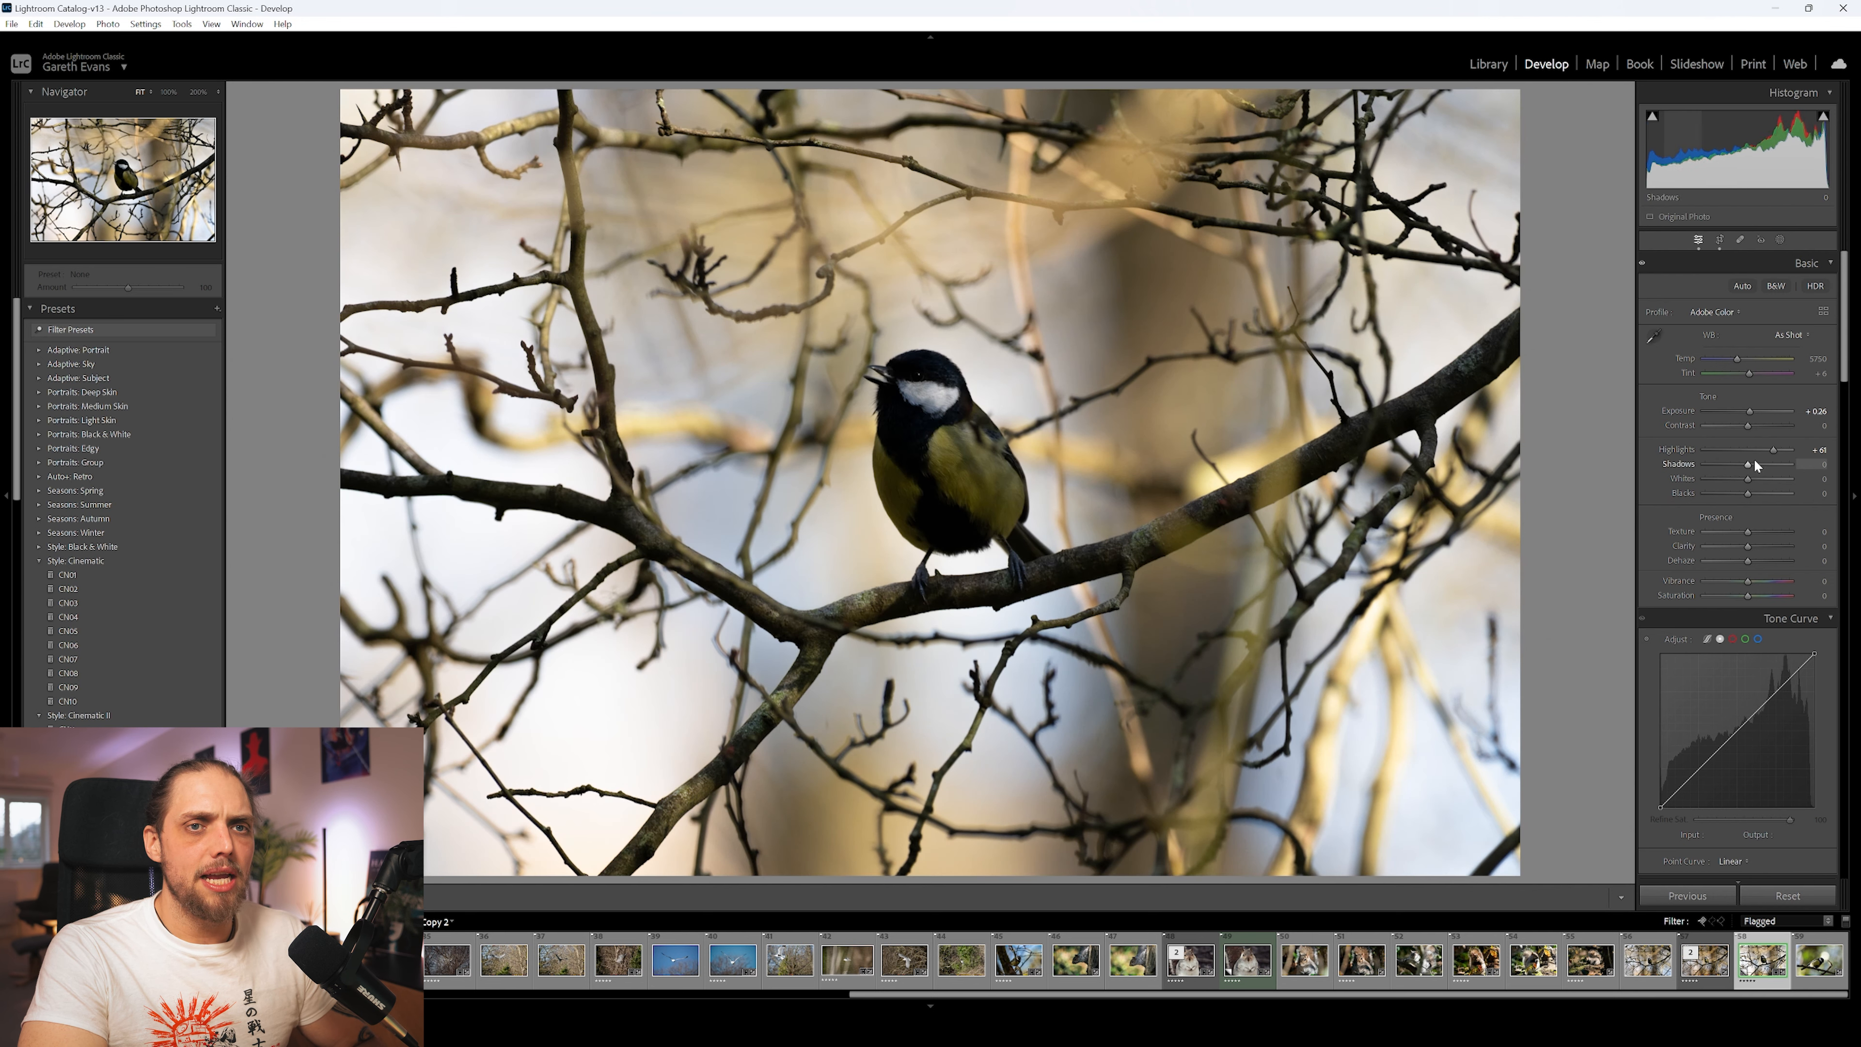
double_click(1776, 449)
double_click(1751, 410)
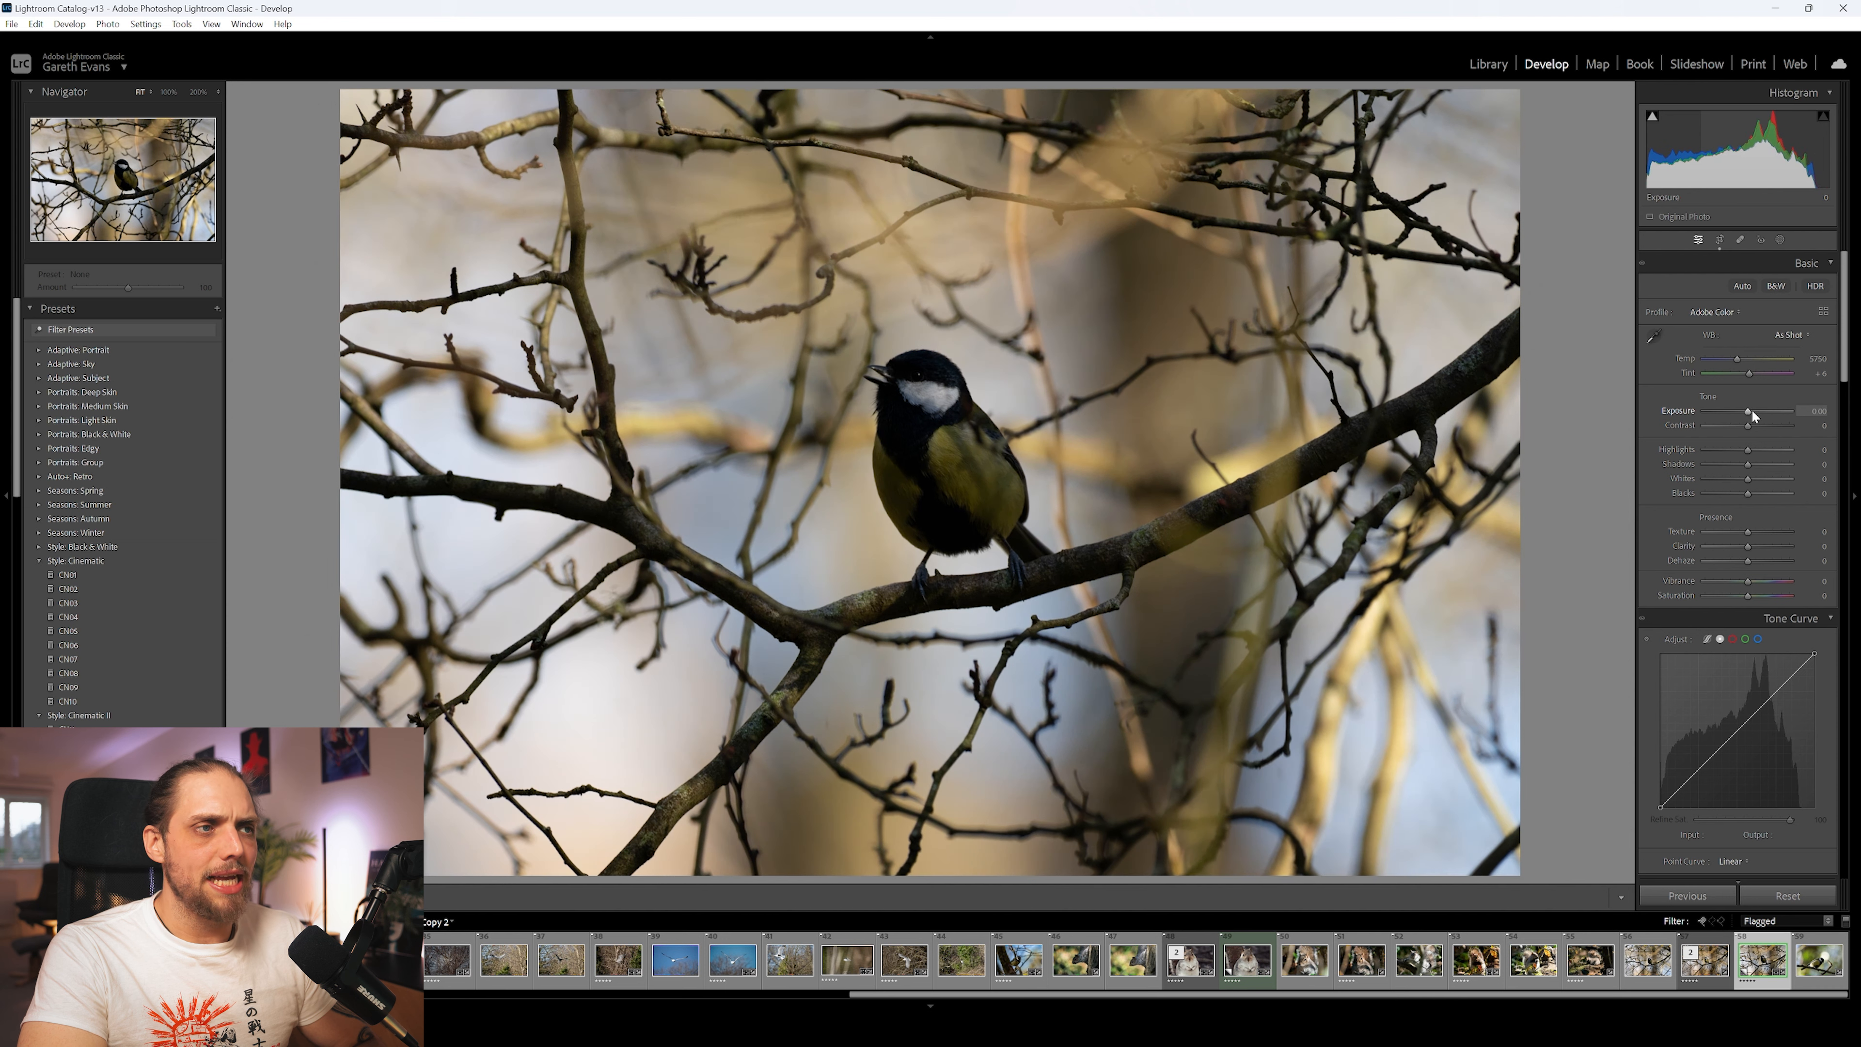
Set the photo's Temp to about 6500, Exposure +0.26, Highlights −21, Shadows +30, Clarity +10, Vibrance +15 and Saturation +4
drag(1756, 445, 1745, 367)
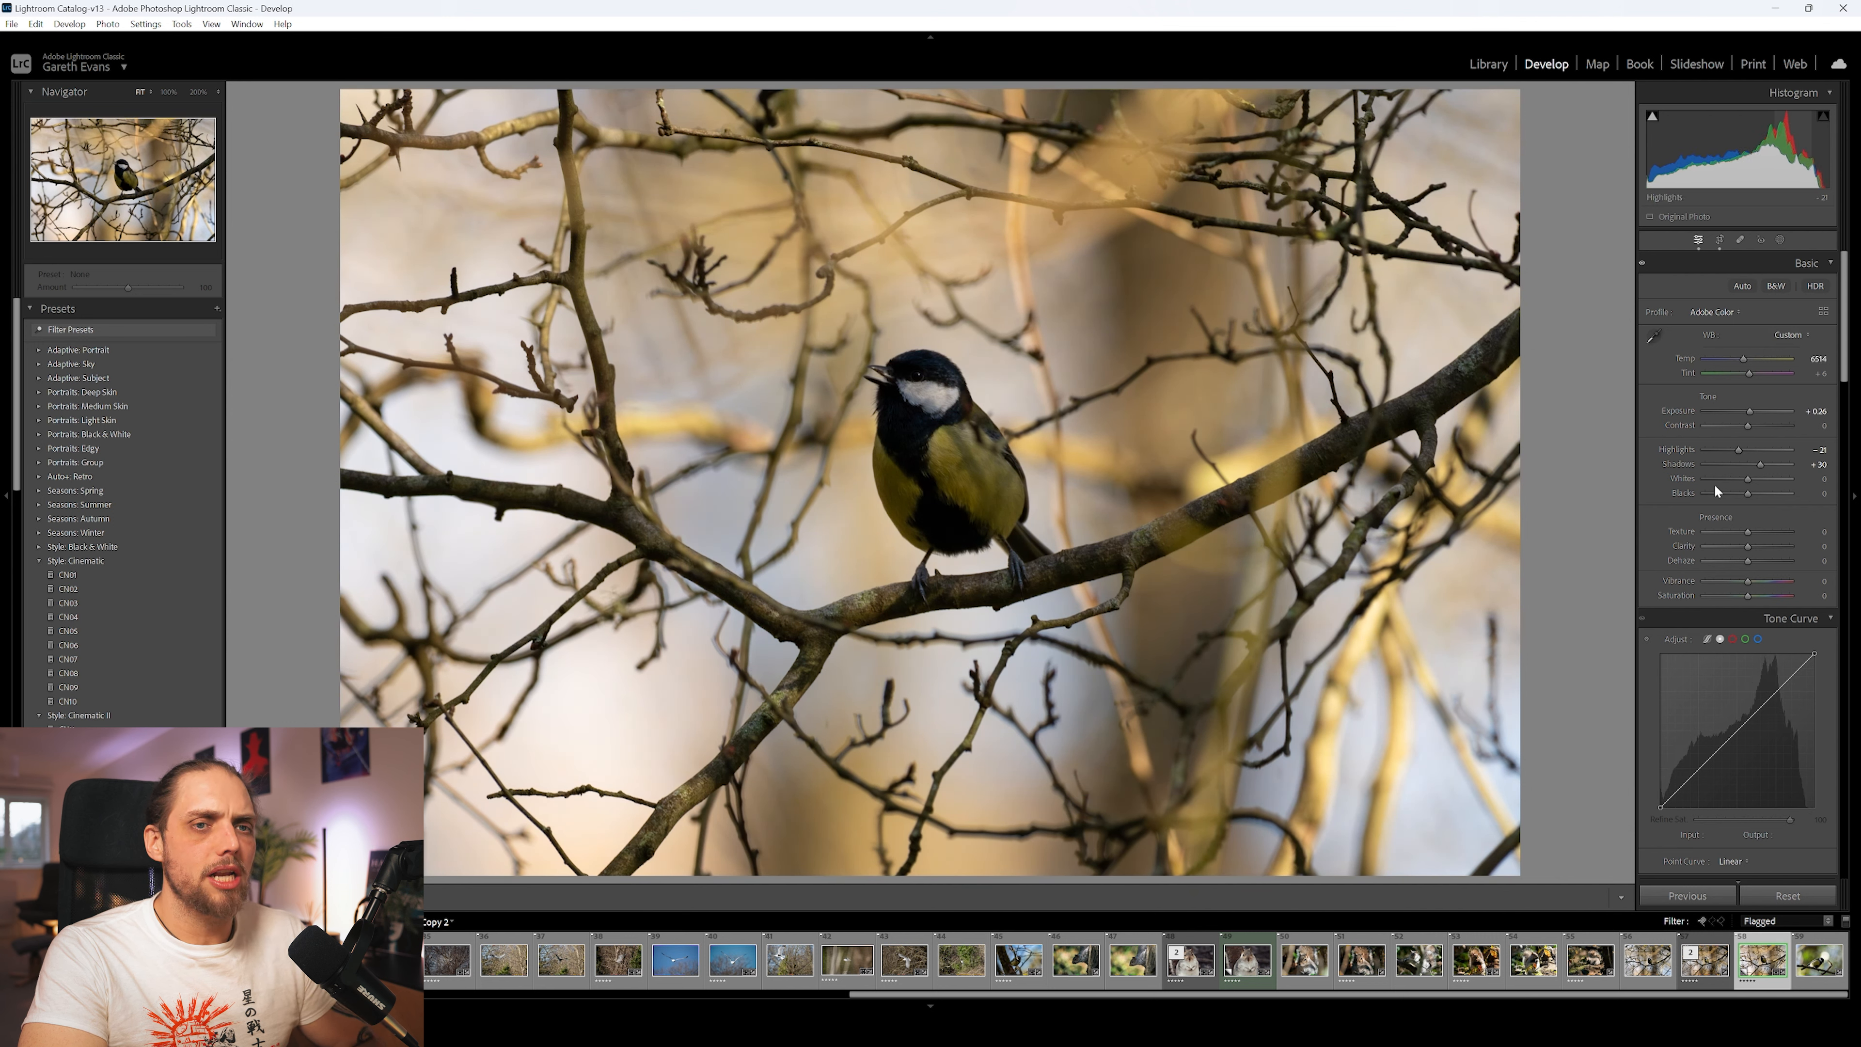
click(1749, 581)
drag(1748, 579, 1752, 598)
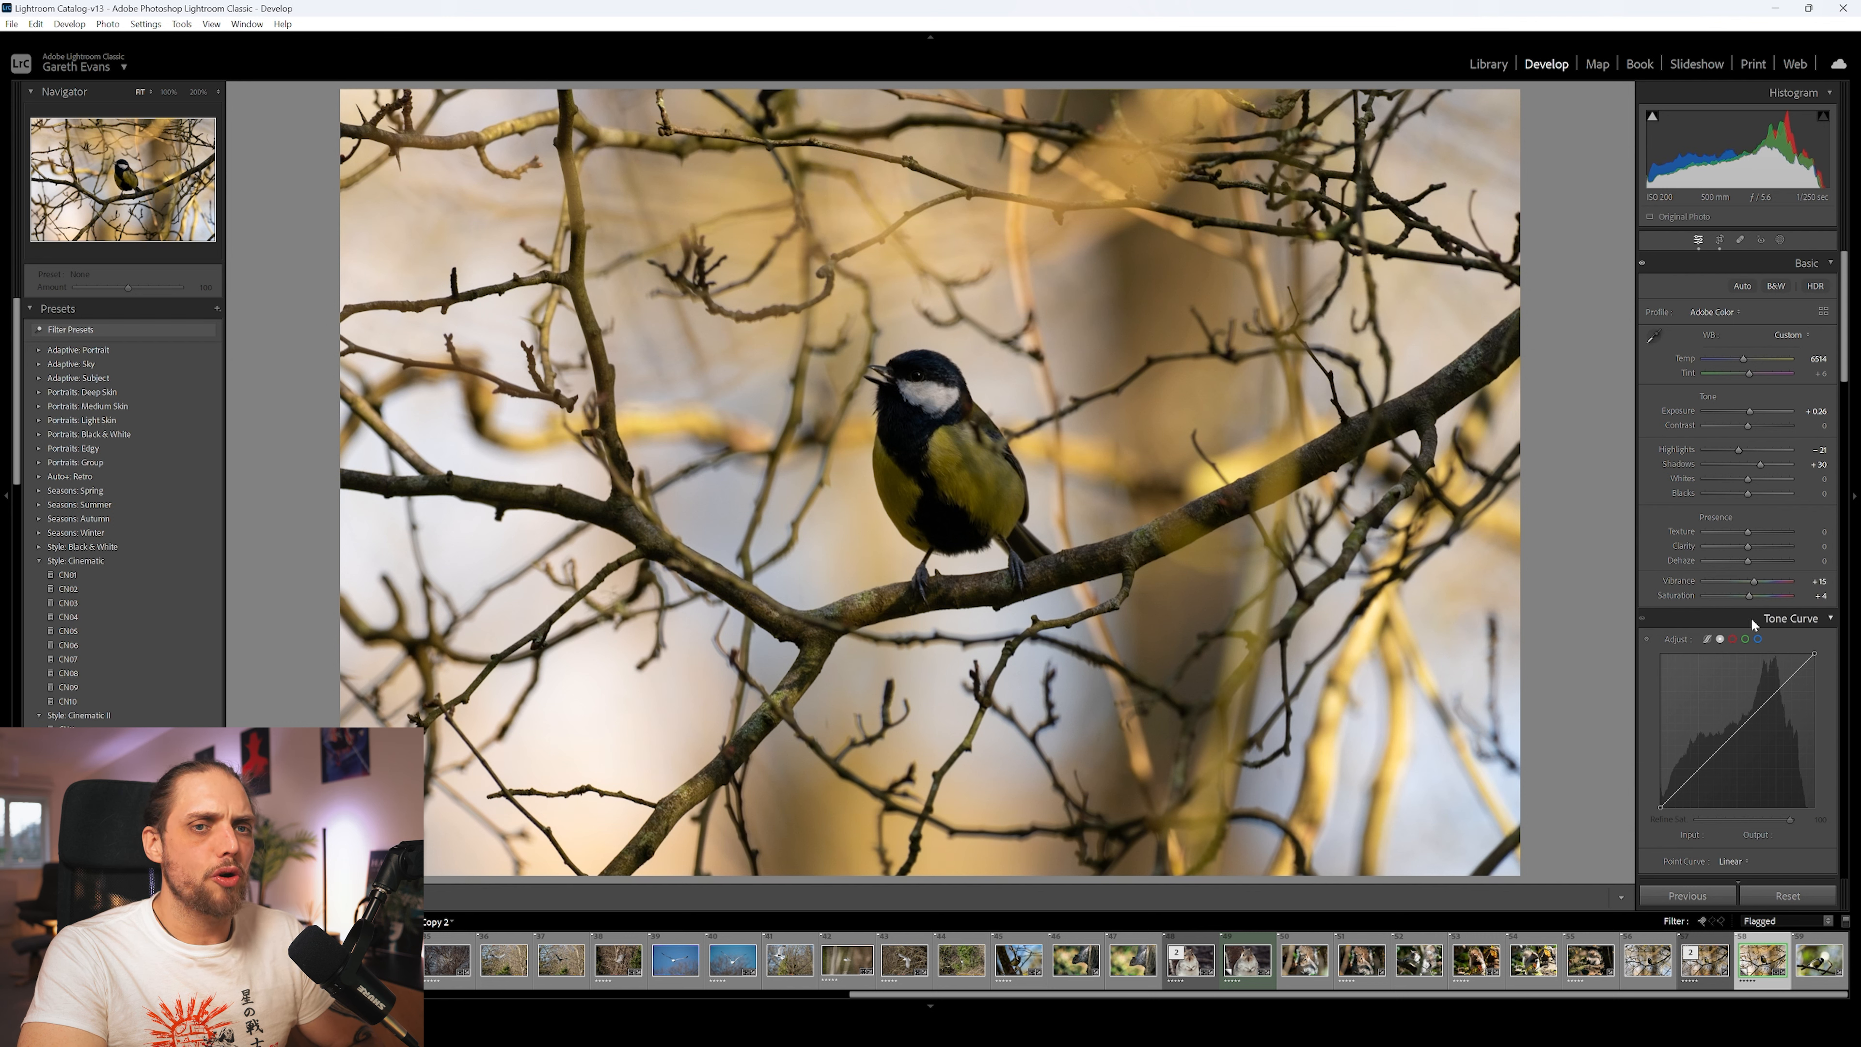
drag(1745, 547, 1749, 545)
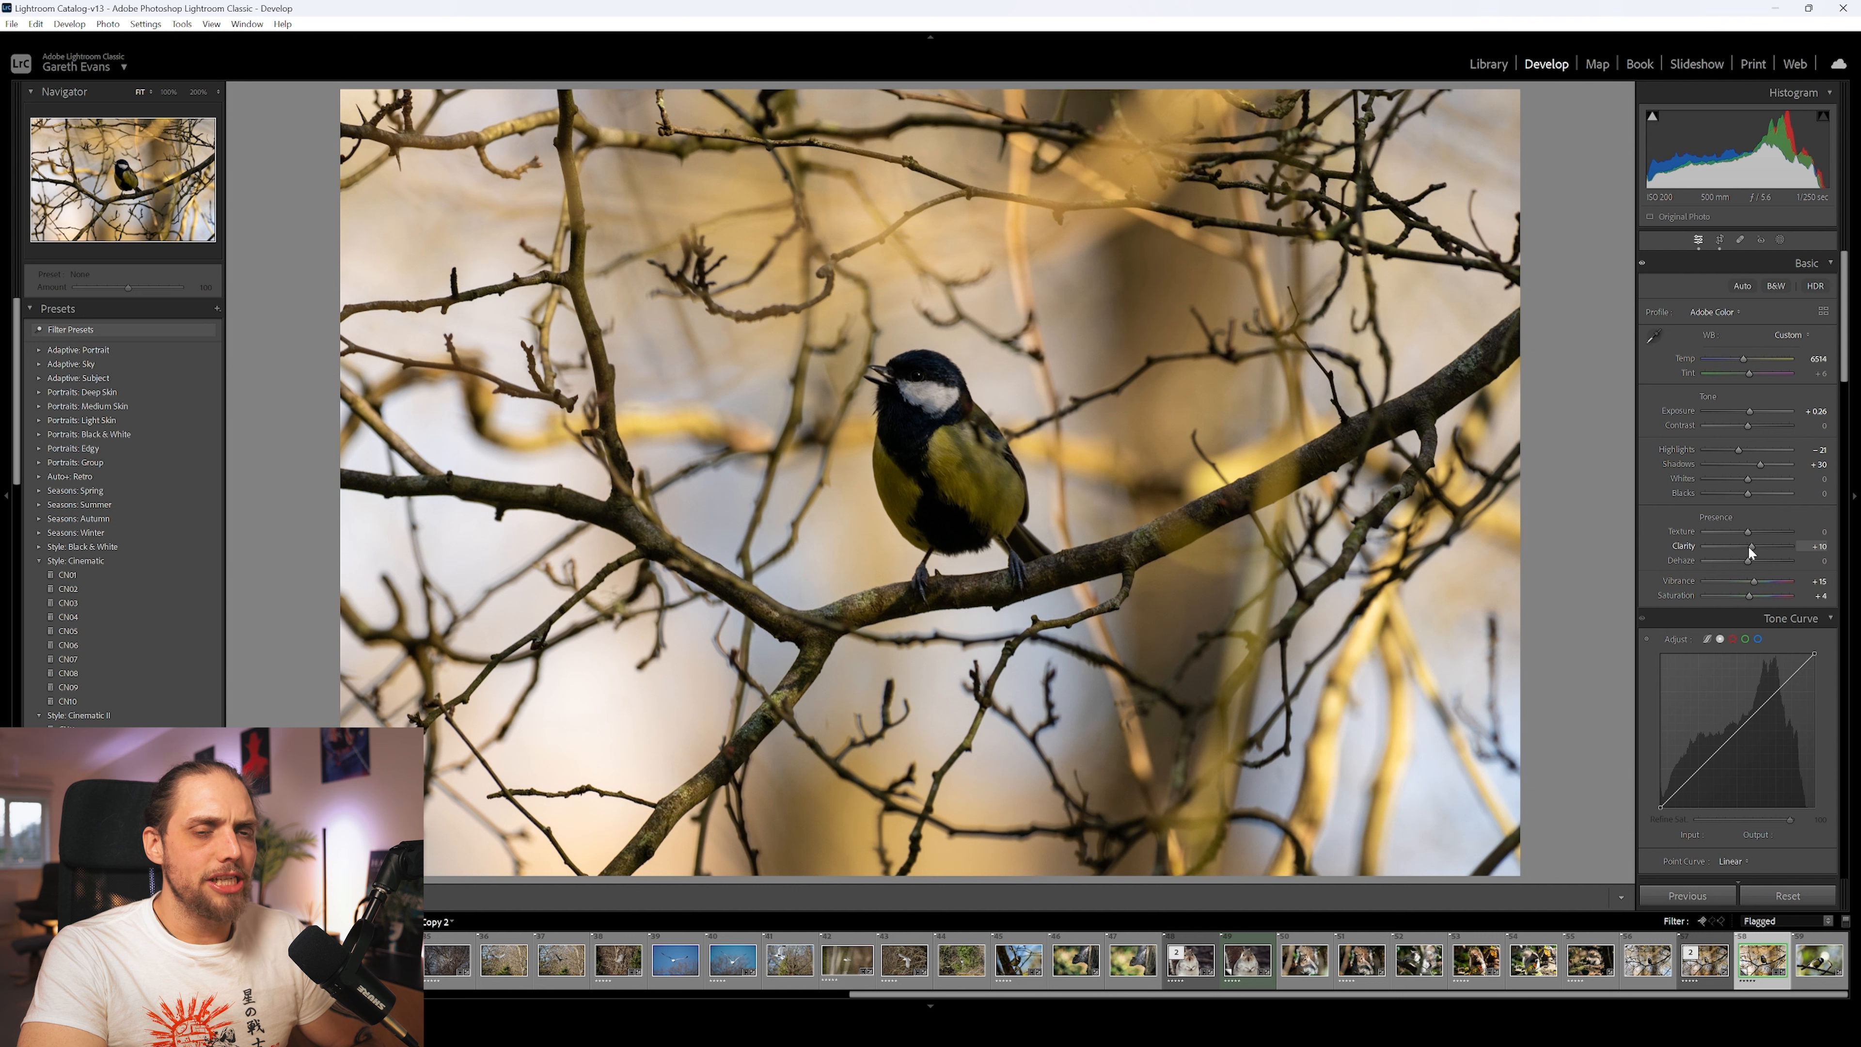
scroll(1654, 535, down, 5)
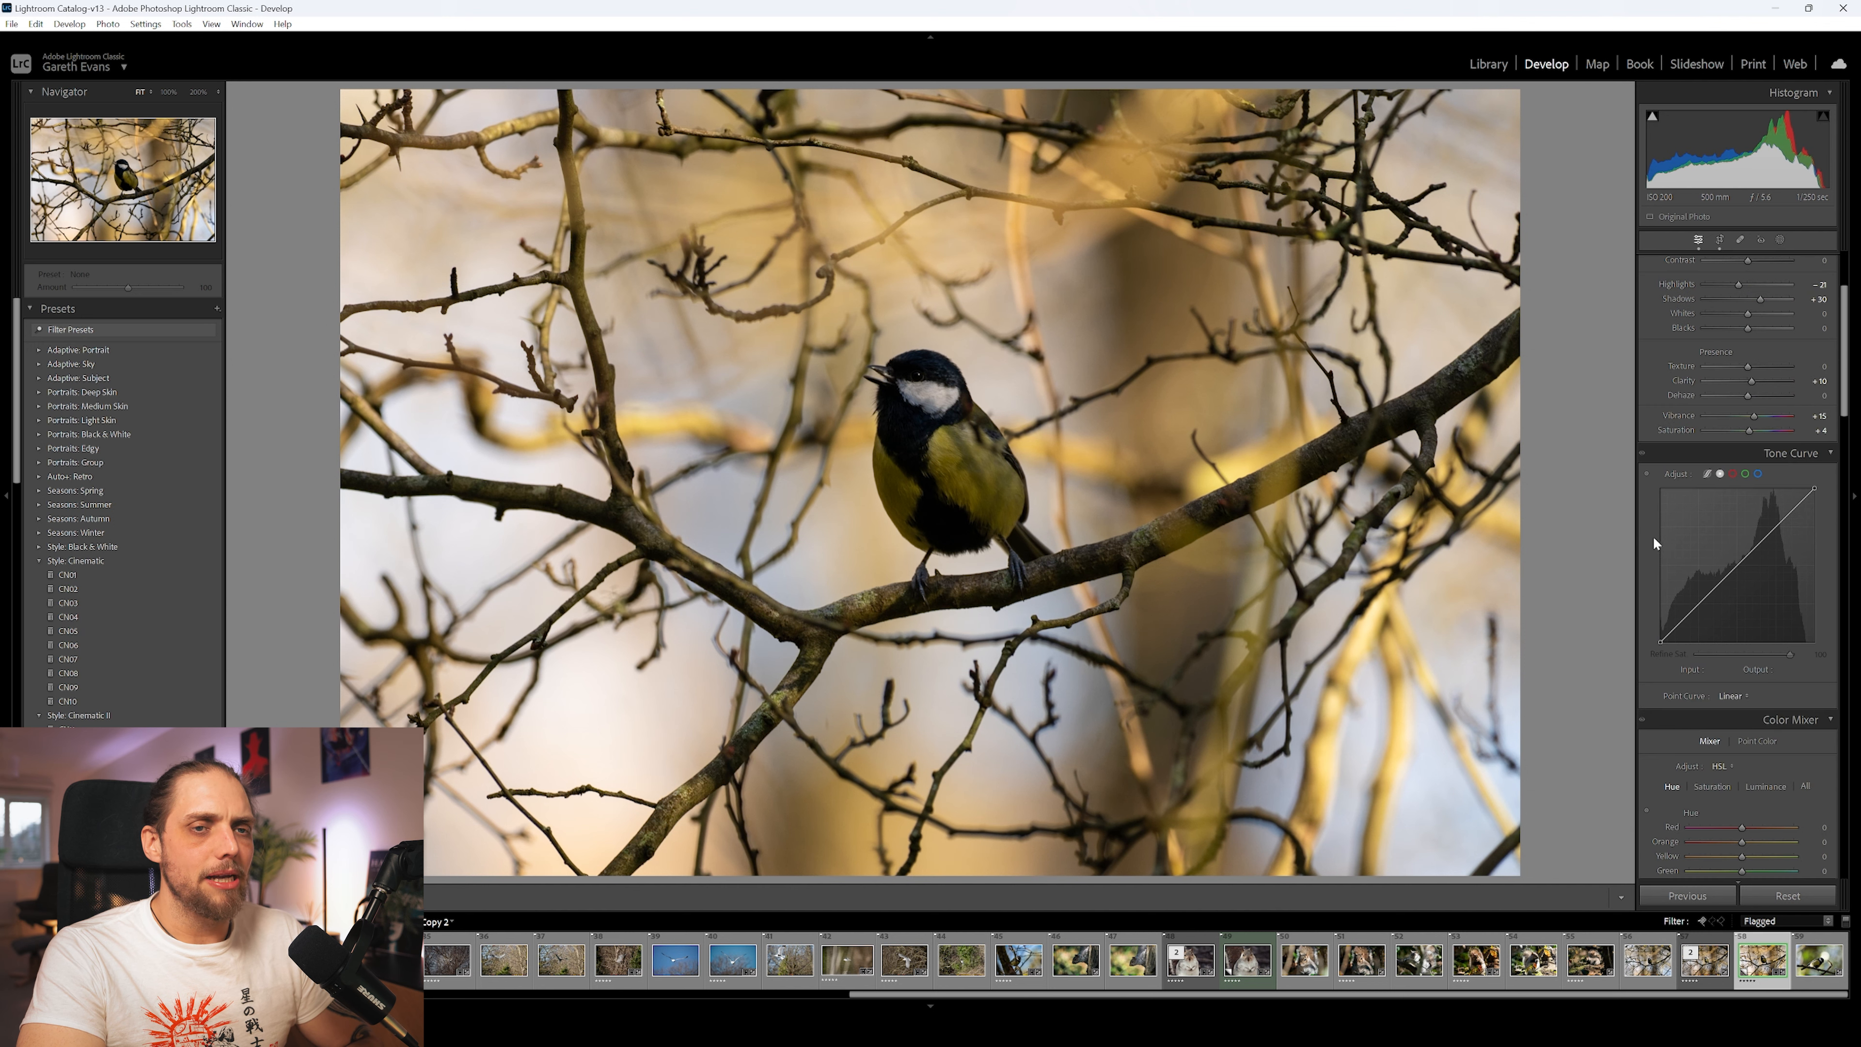
Set the Color Mixer hues to Orange −16, Yellow −12, Green −14, Aqua +10 and Blue −7, and tone down the yellow luminance and the colour saturation
scroll(1653, 540, down, 2)
drag(1744, 512, 1748, 559)
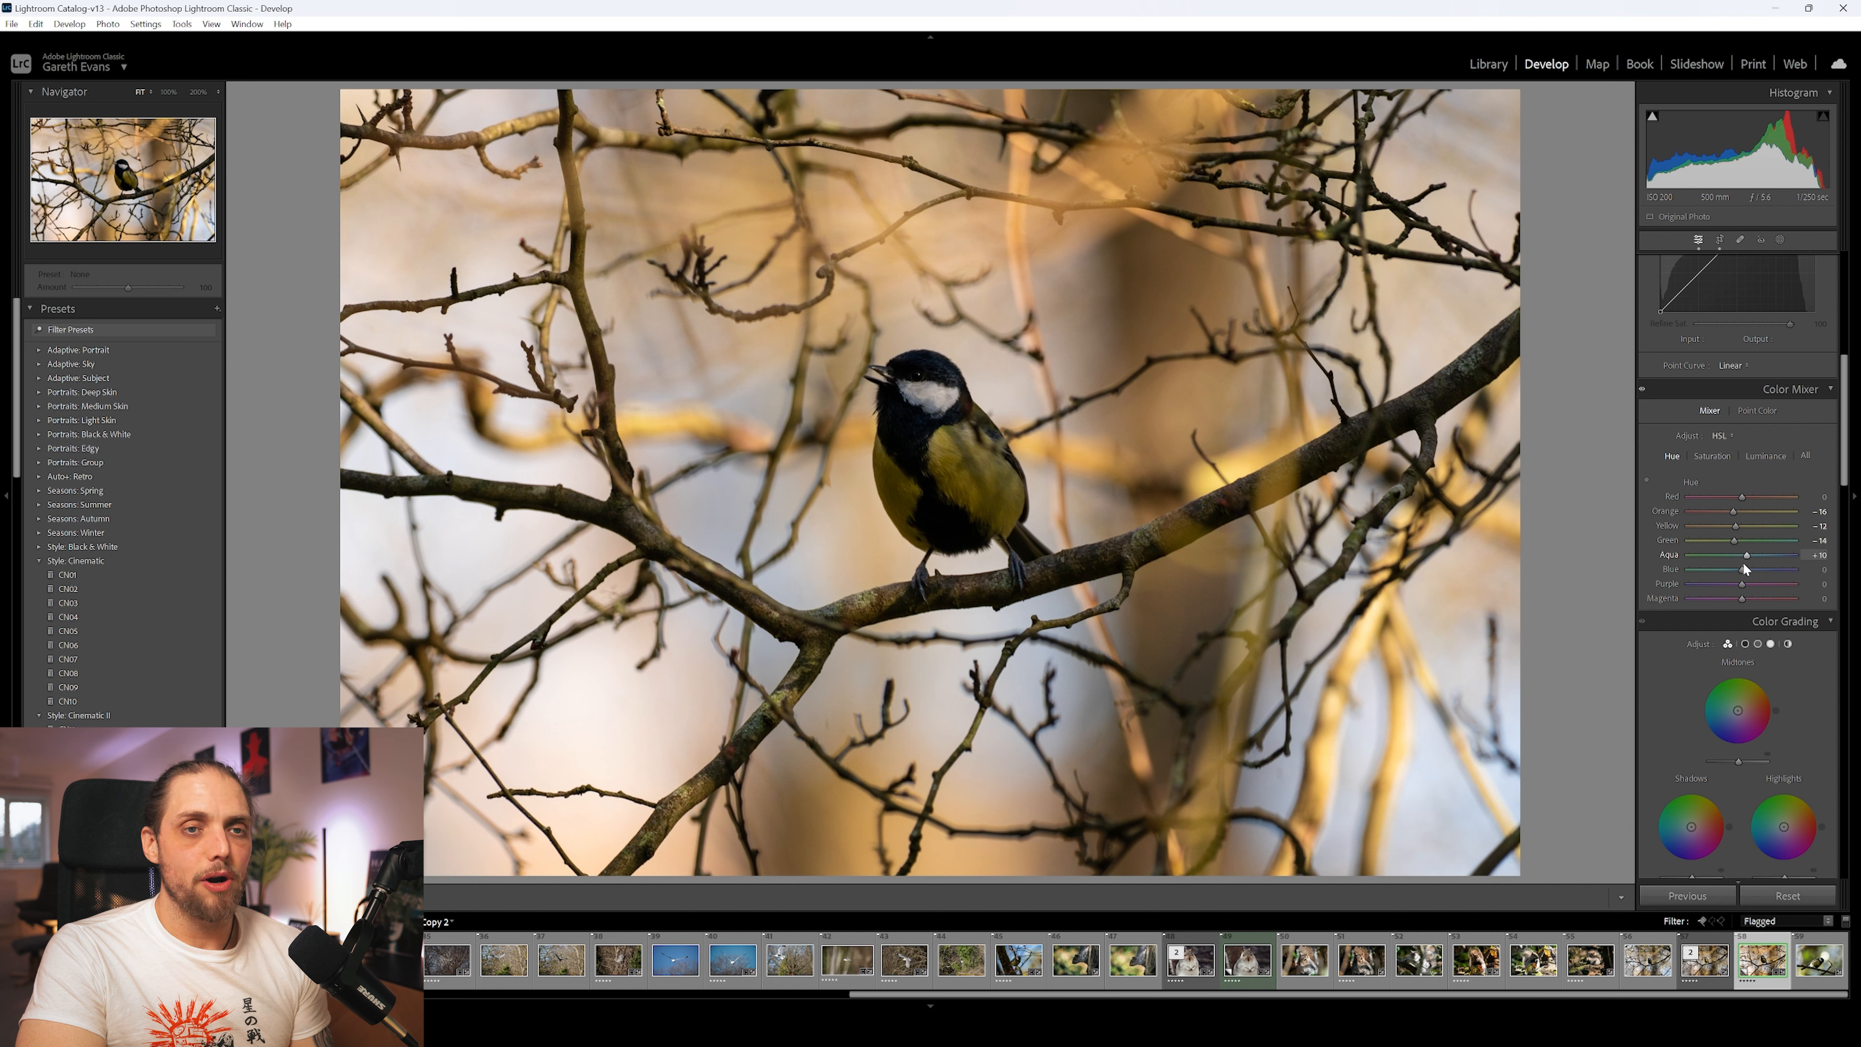
click(1764, 457)
drag(1743, 526, 1726, 527)
click(1715, 457)
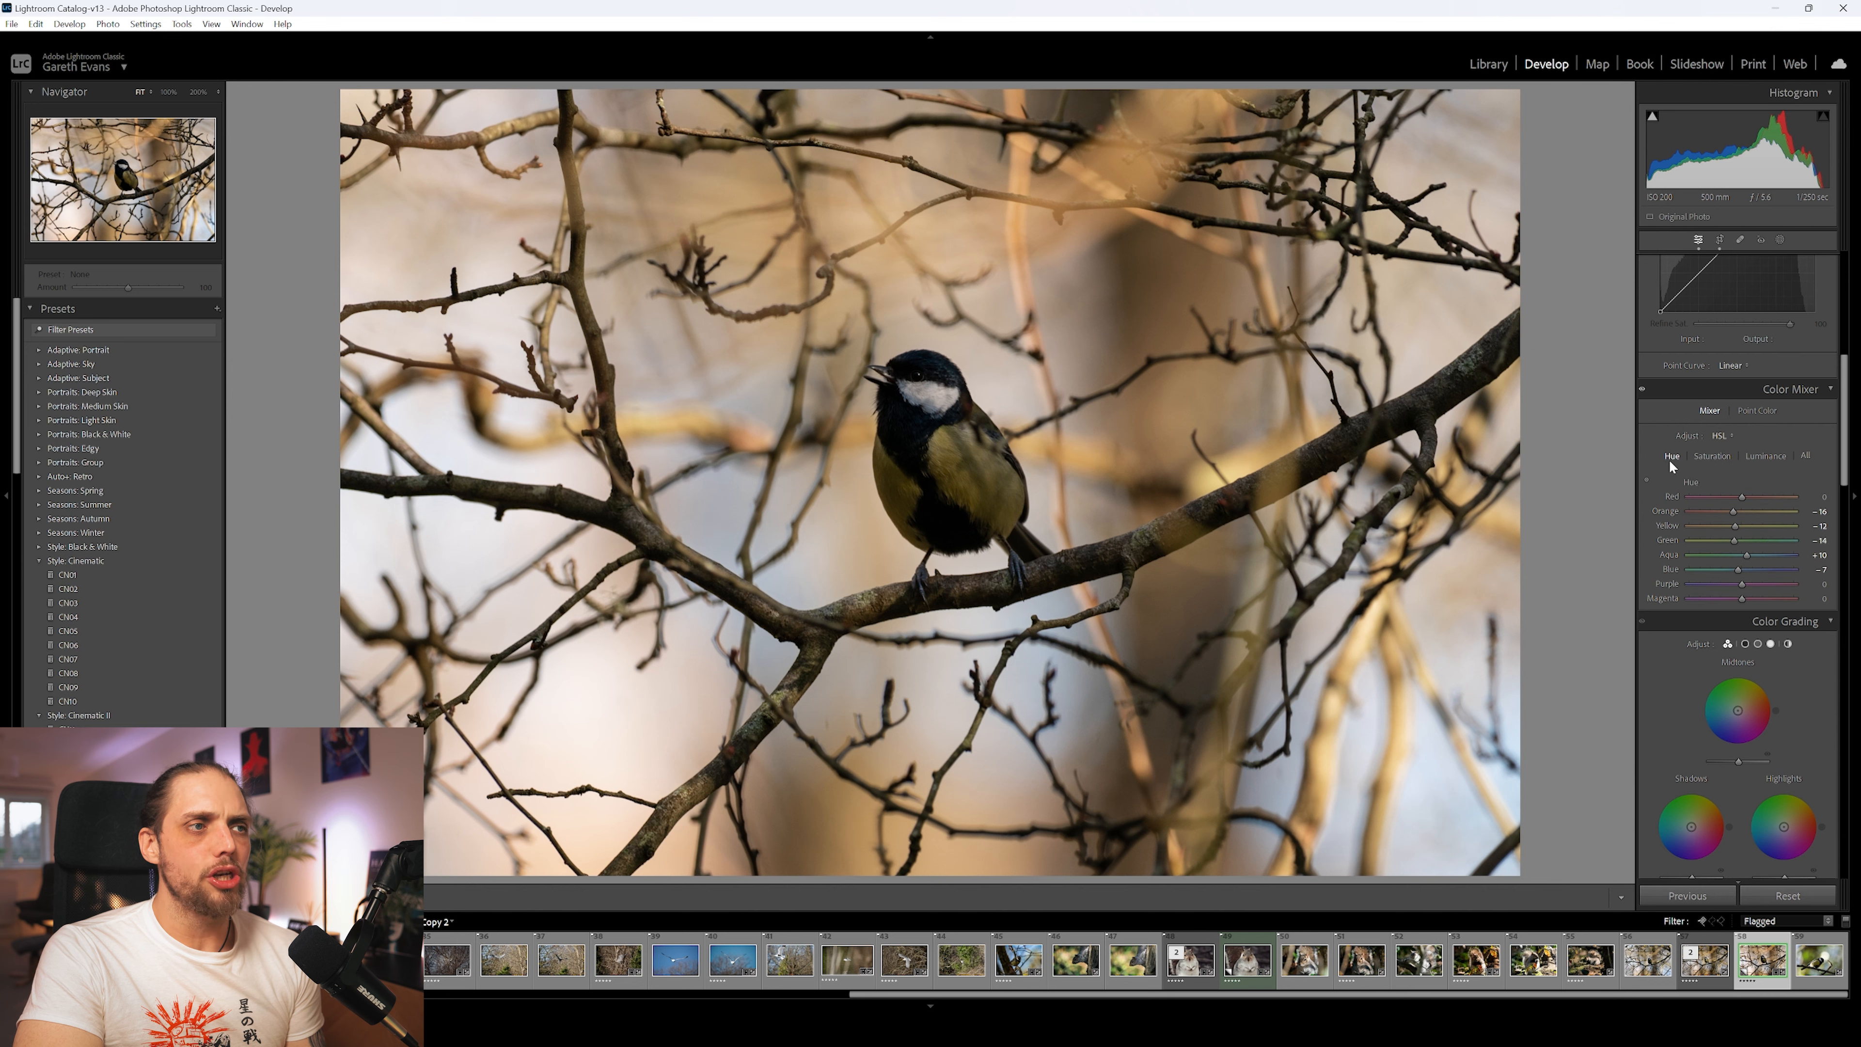
Compare the colour-adjusted bird photo with its before version
scroll(1647, 594, up, 6)
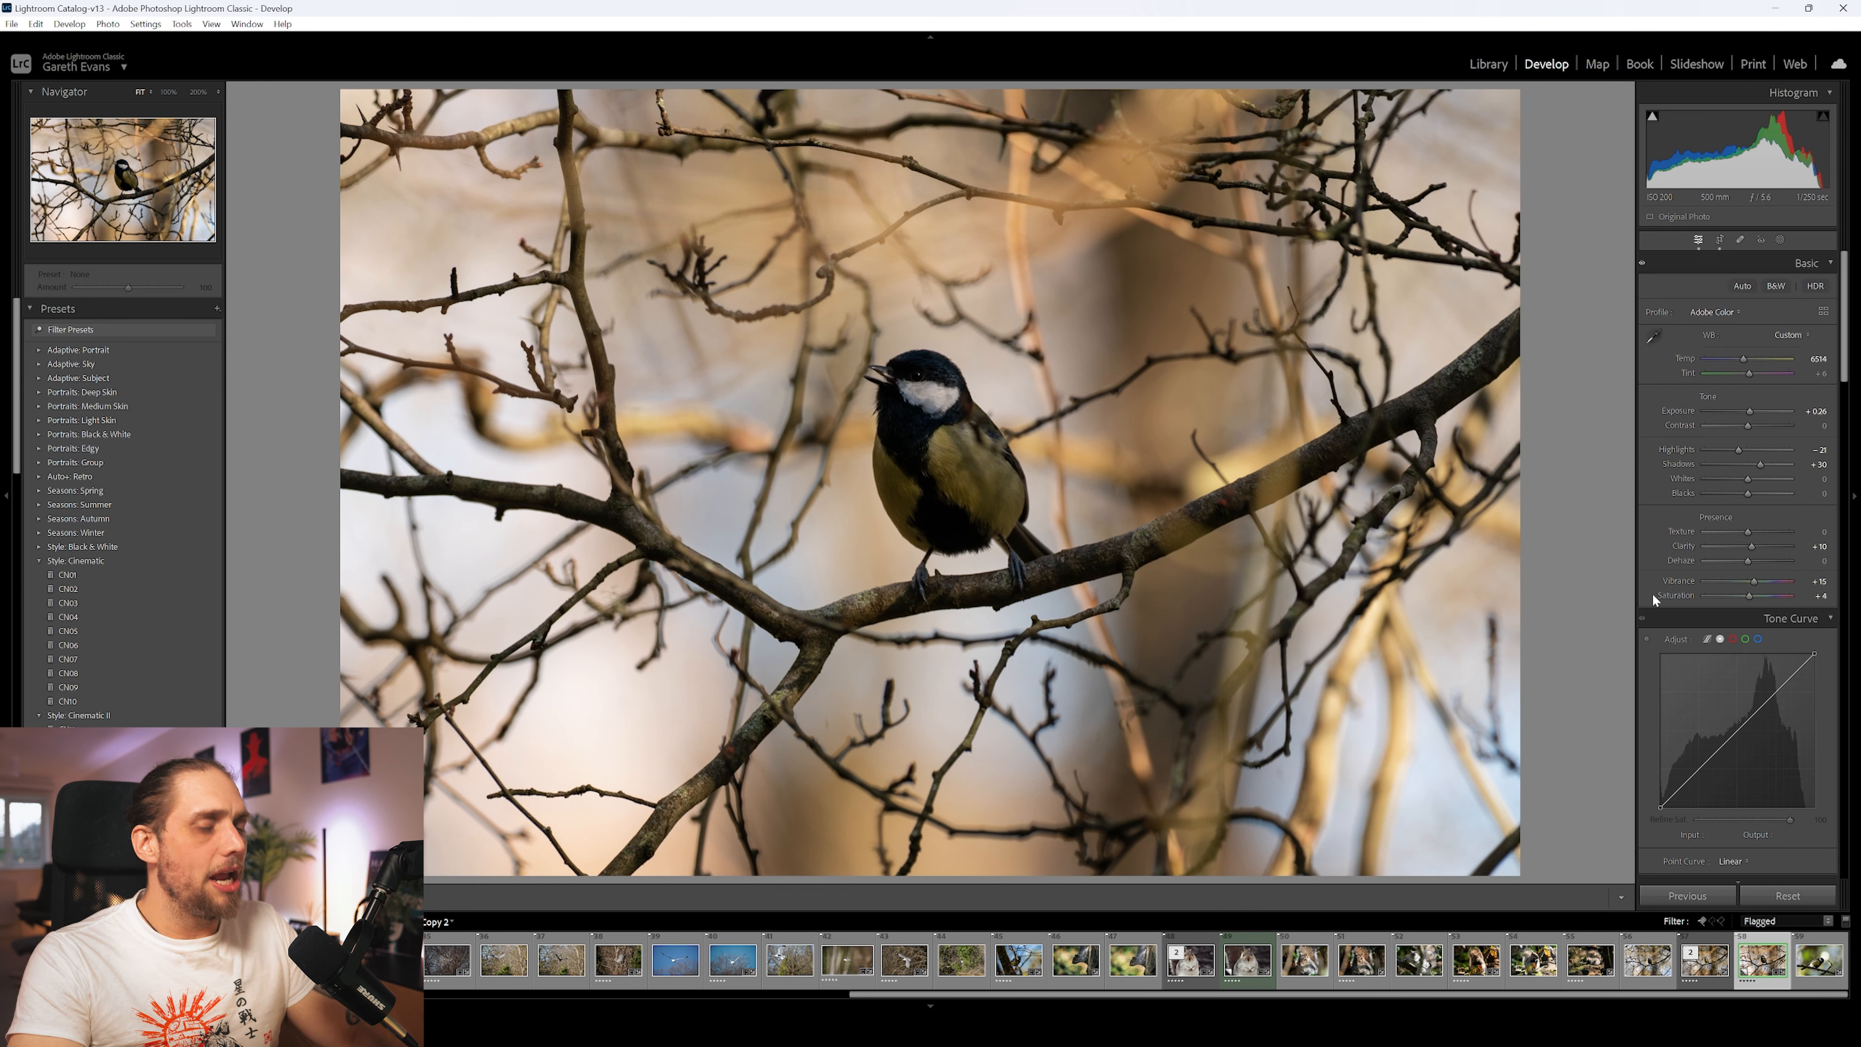
key(backslash)
key(backslash)
key(backslash)
key(backslash)
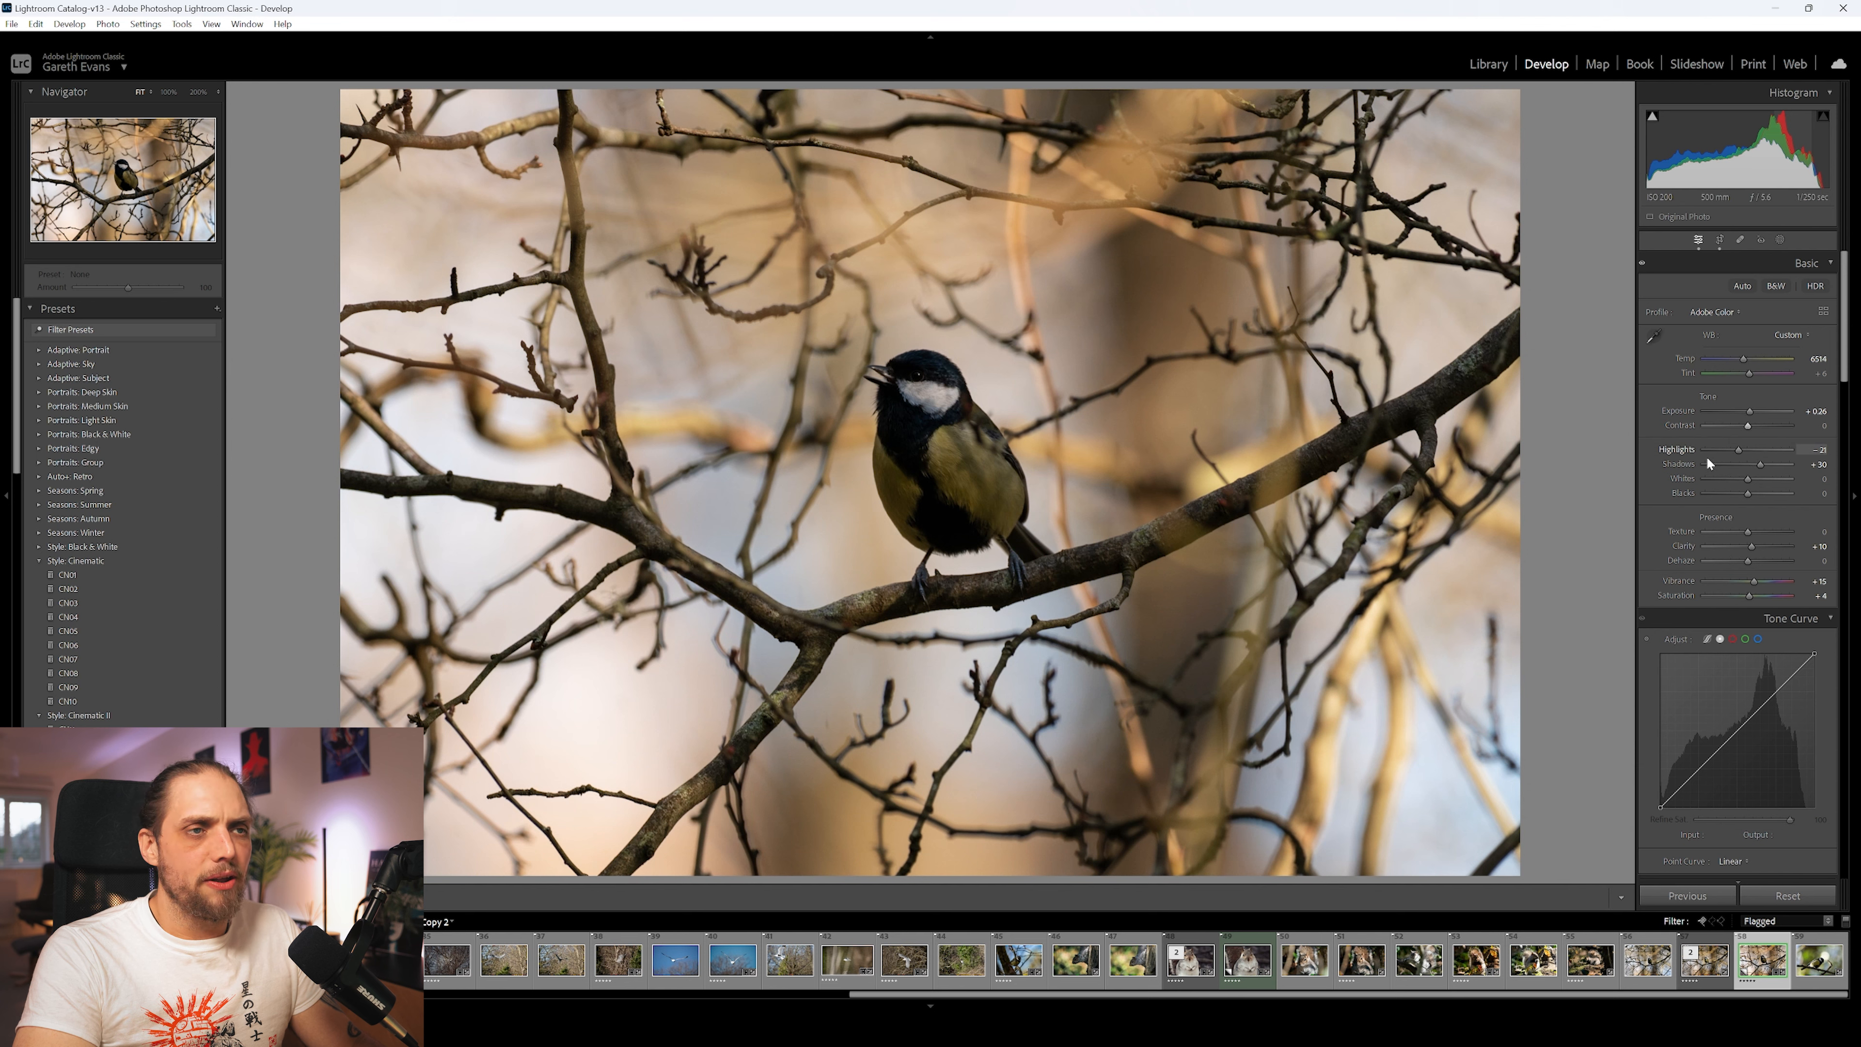
Mask the bird with Select Subject and raise the mask's Exposure to about 0.88 to brighten it
click(1780, 241)
click(1677, 298)
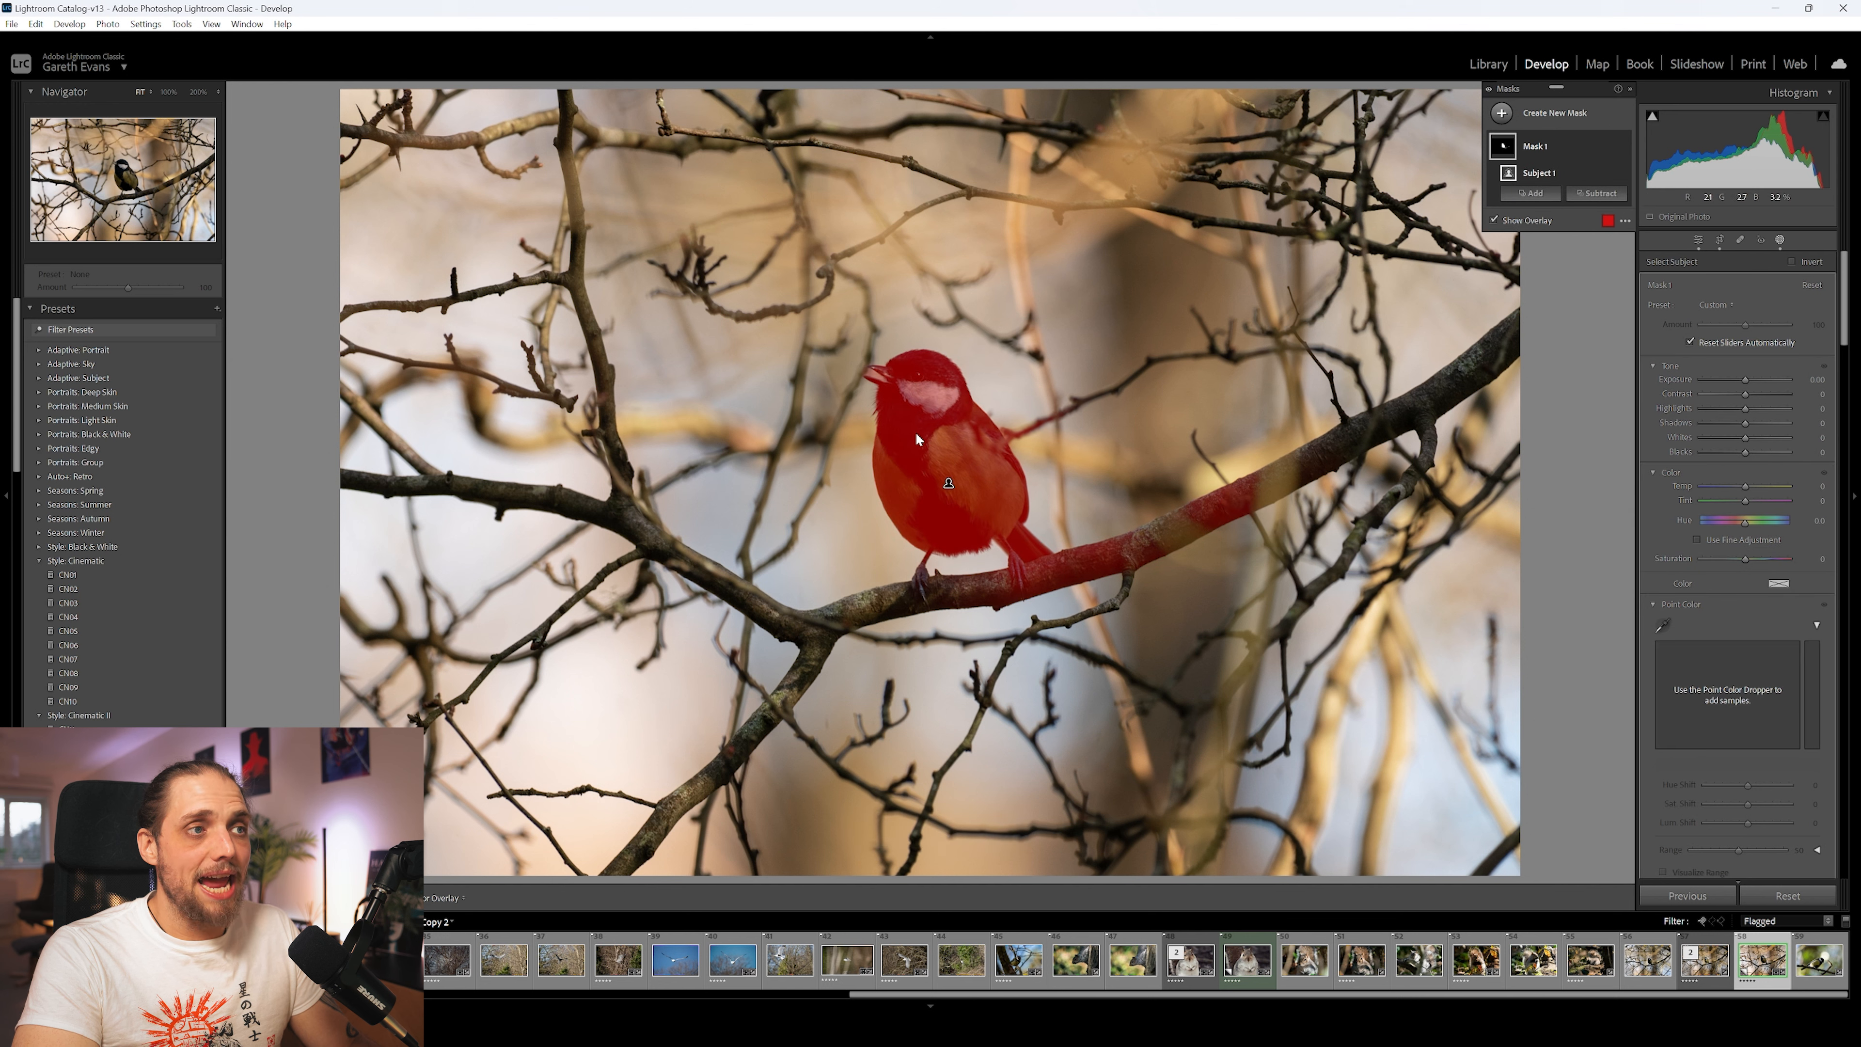
drag(1748, 380, 1747, 423)
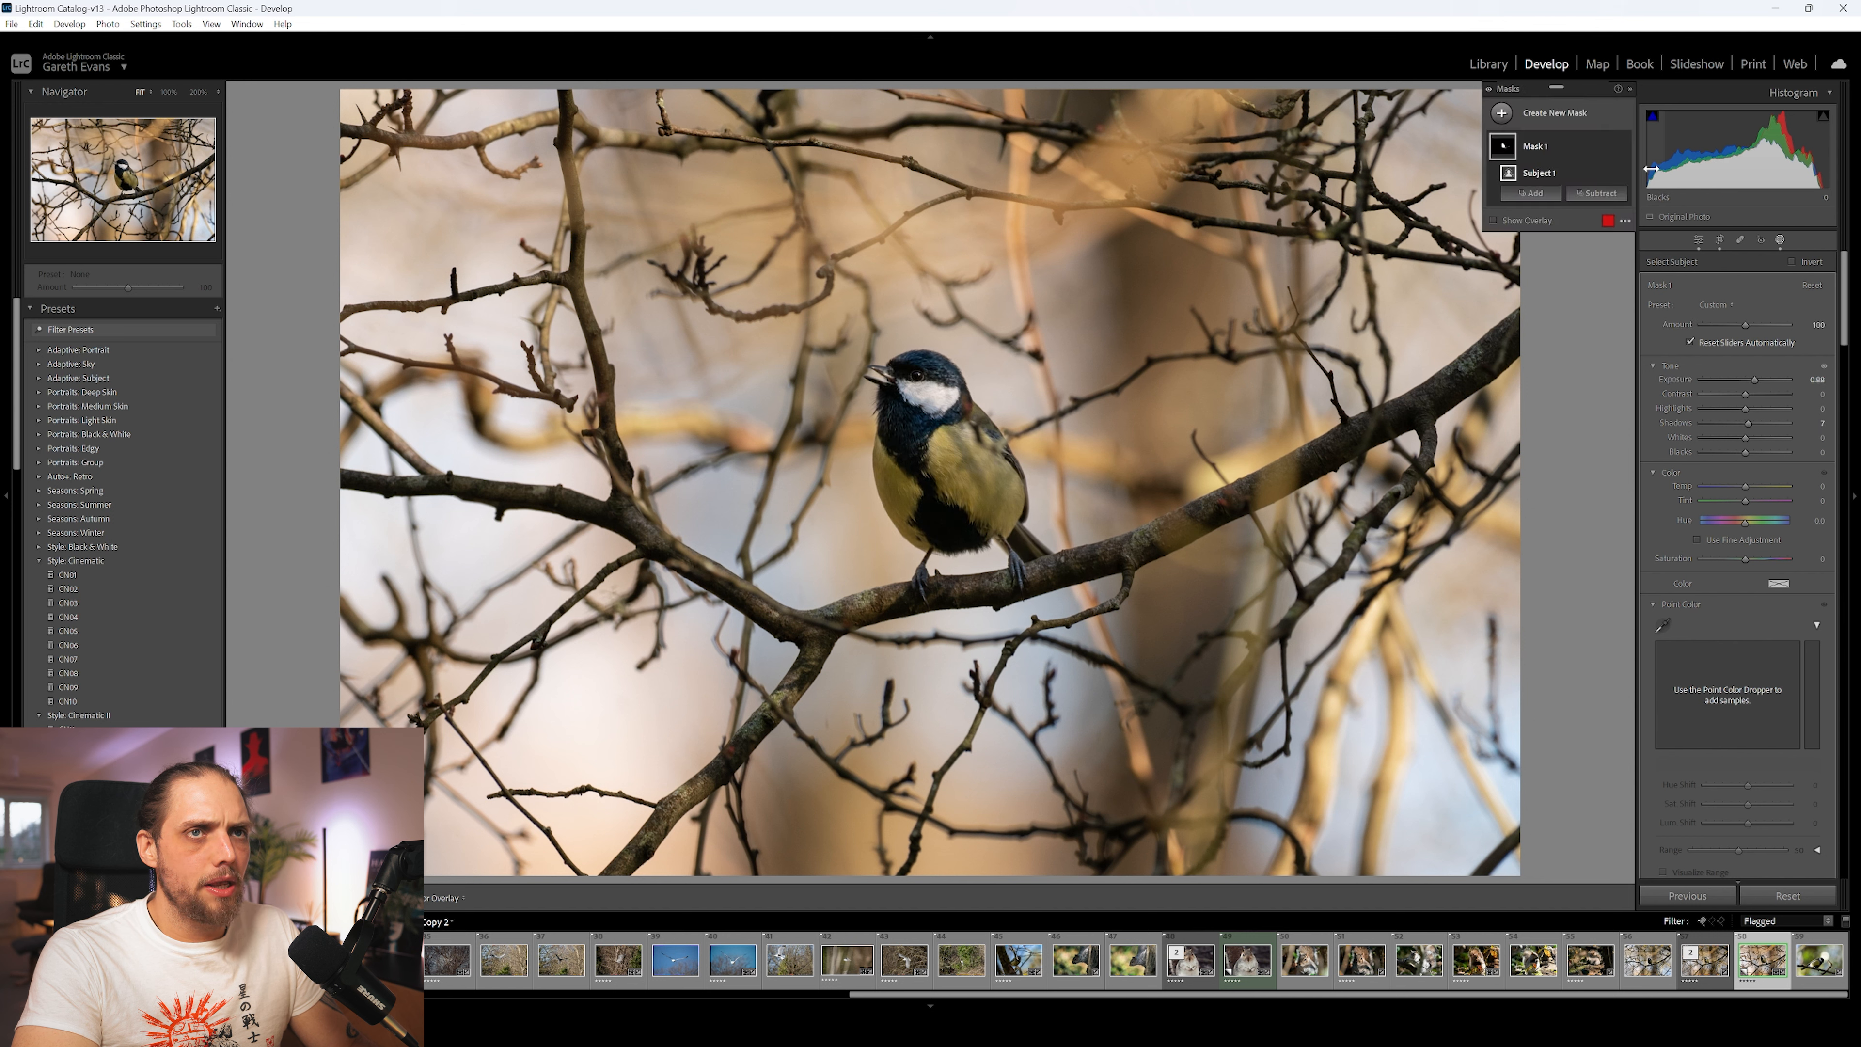
Brush a new mask over the bird's eye, raise its Exposure slightly, and open the choices for another mask
click(1532, 114)
click(1569, 254)
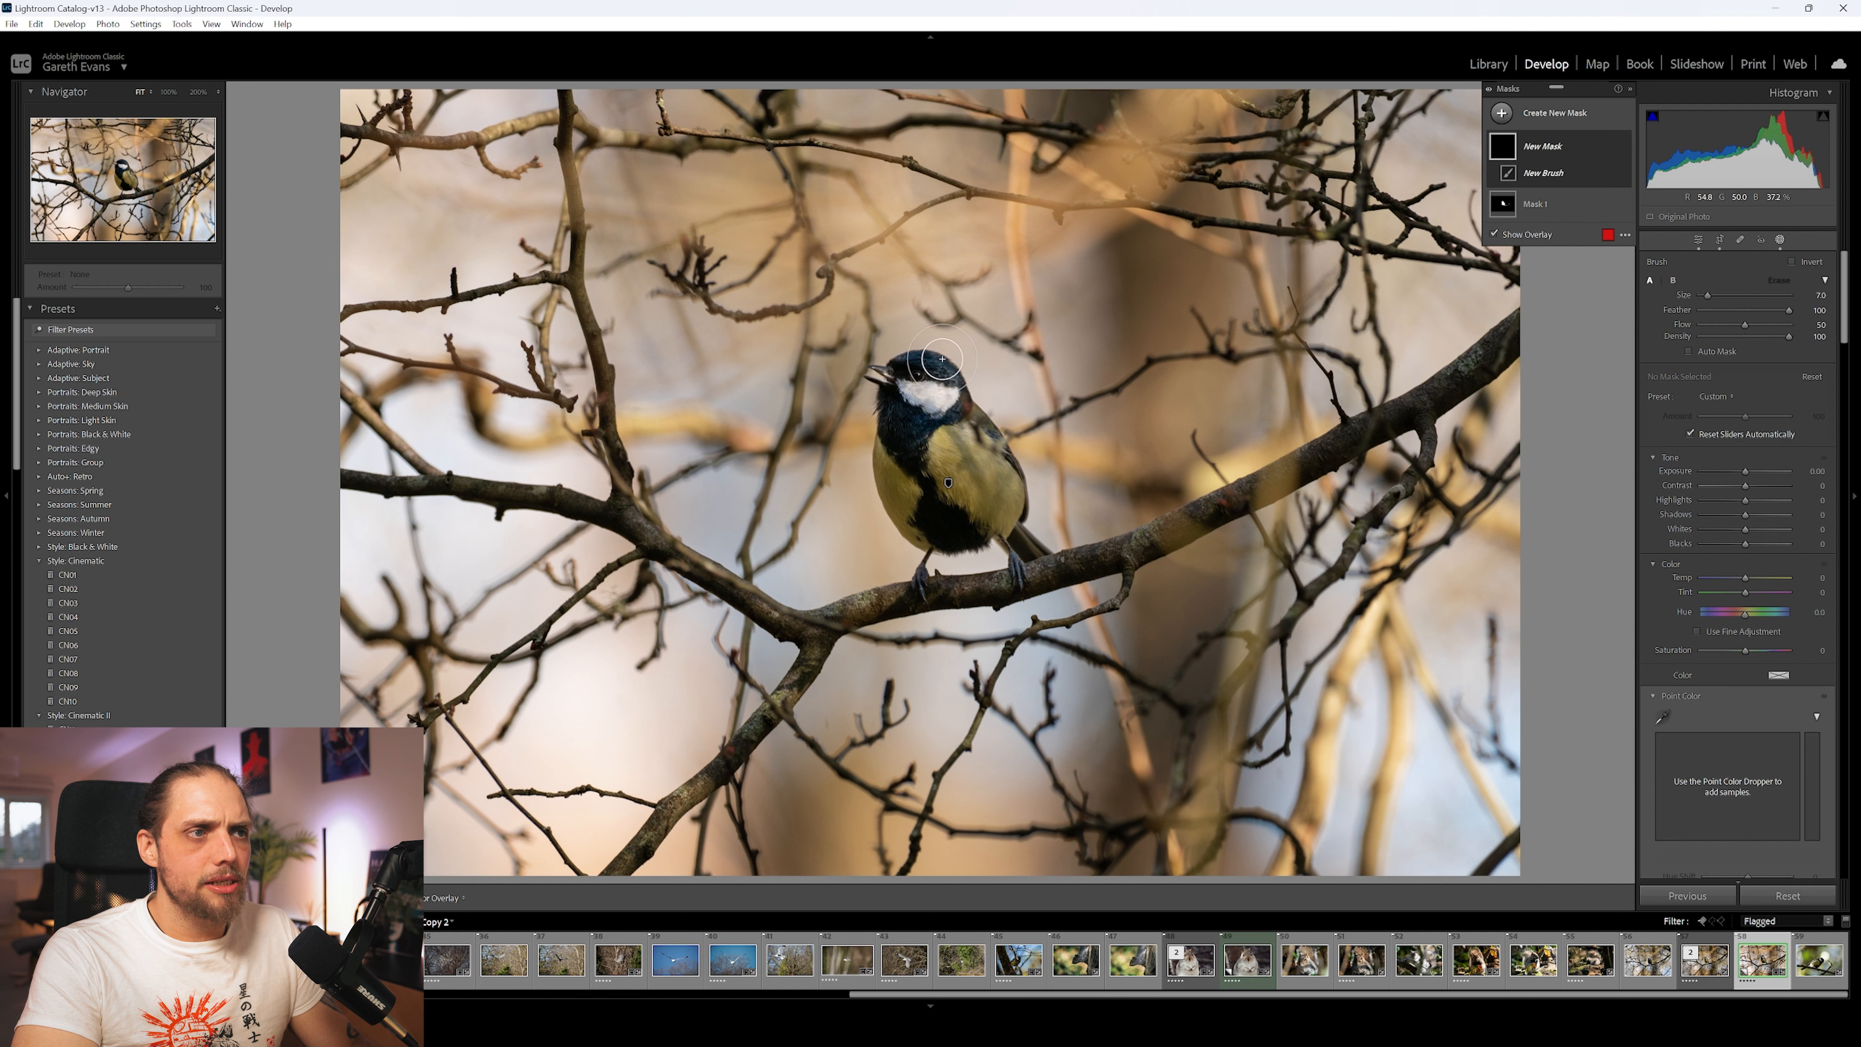
drag(903, 373, 911, 372)
drag(1746, 471, 1749, 470)
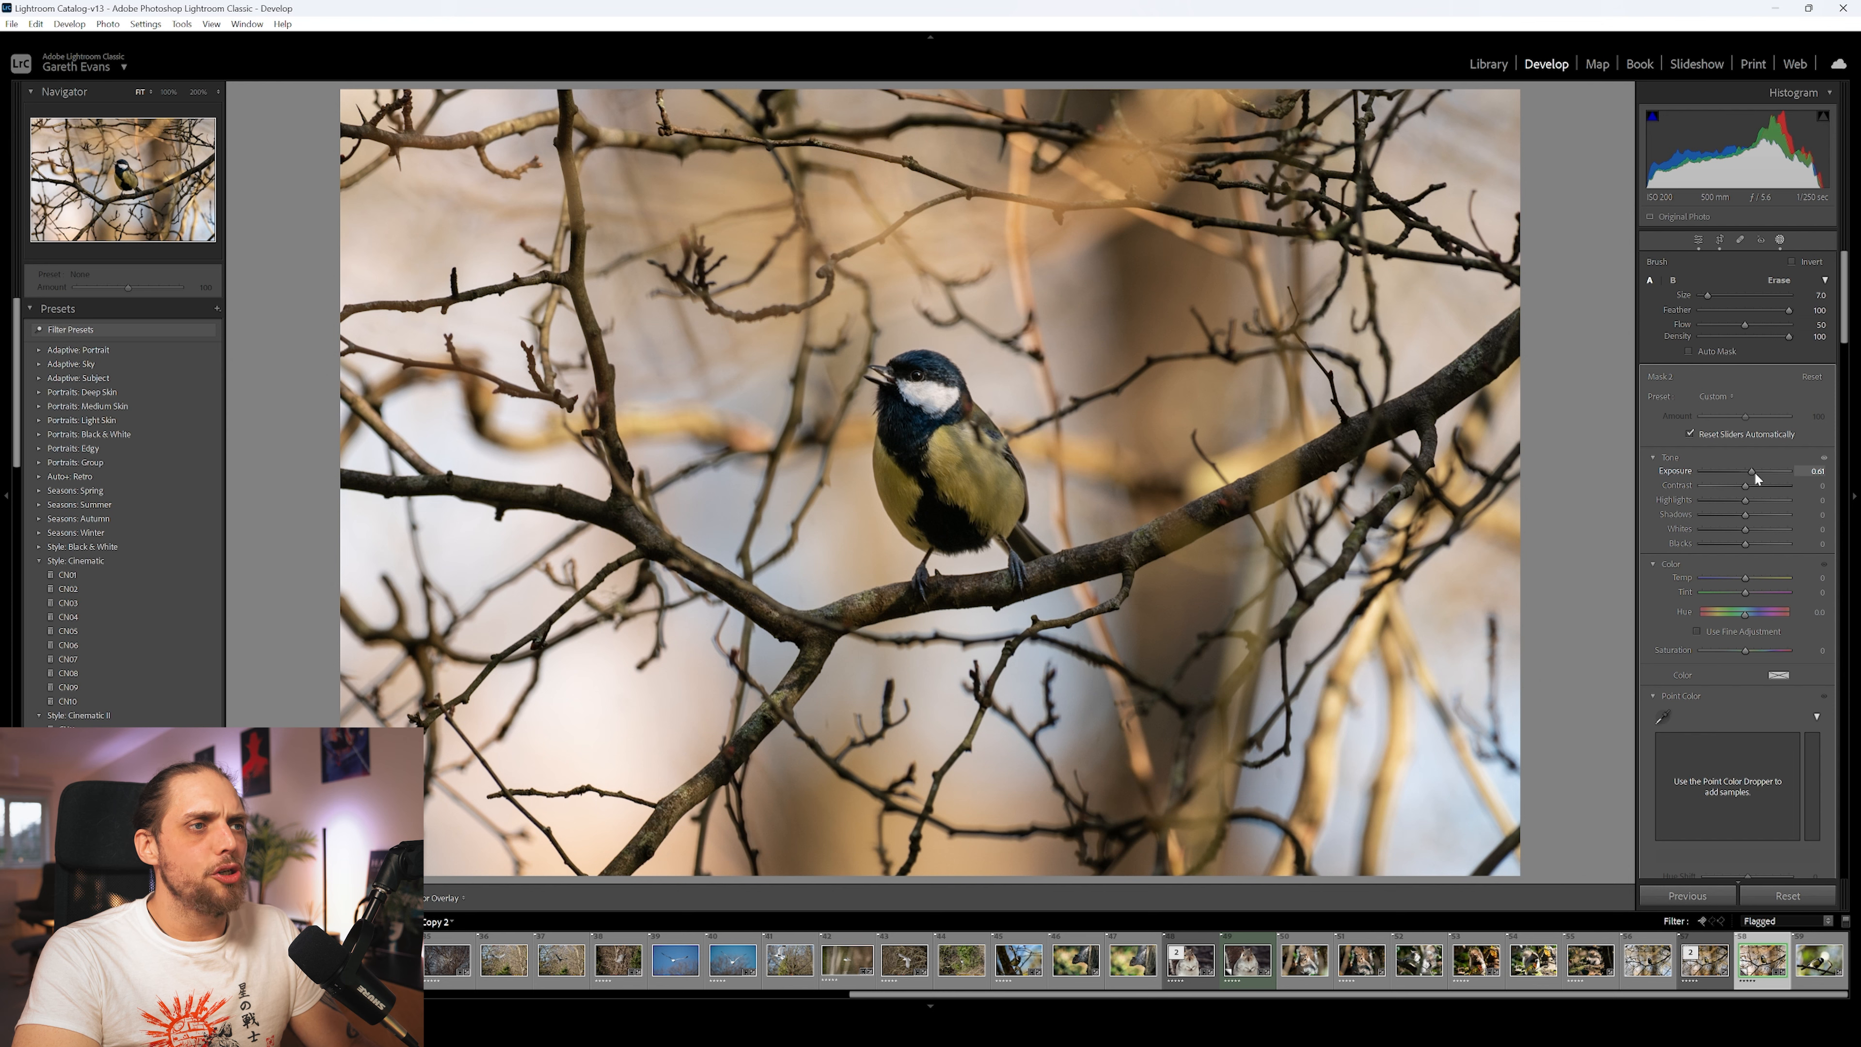
drag(1754, 472, 1754, 472)
click(1555, 119)
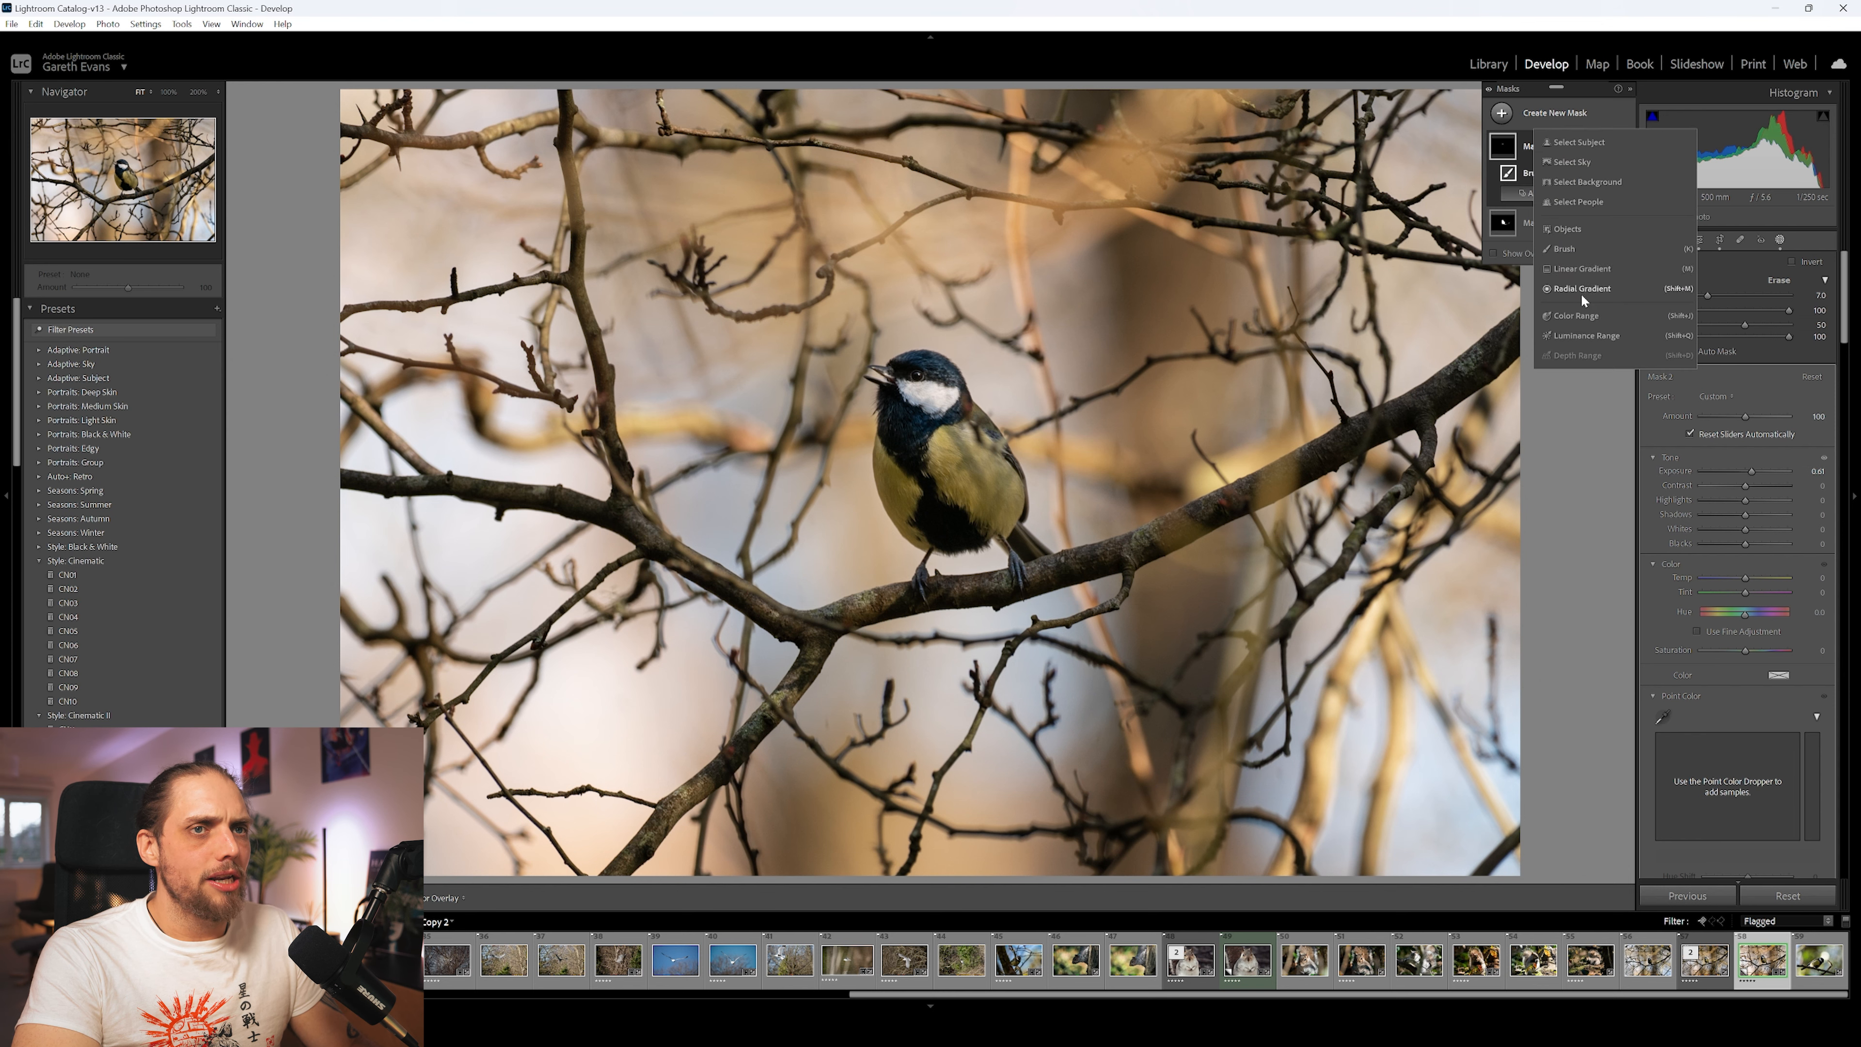
Check the effect of the local masks against the before version of the bird photo
key(backslash)
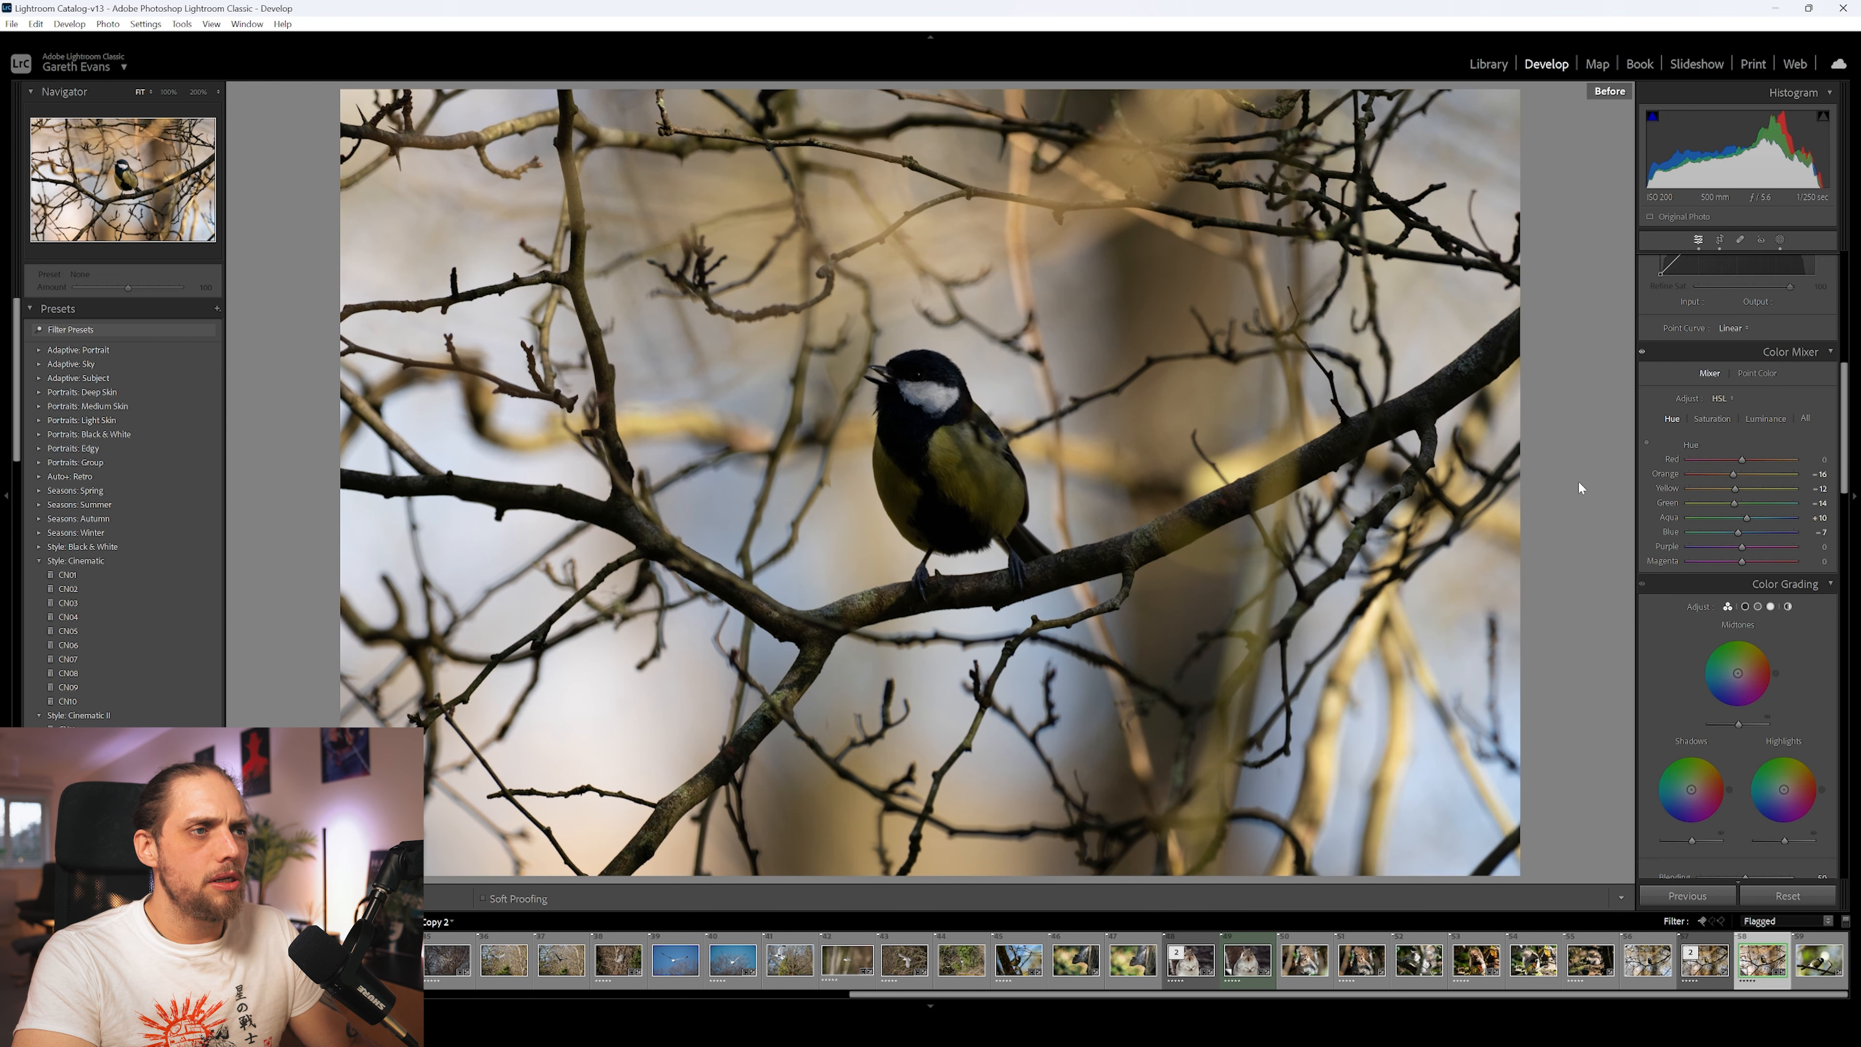
key(backslash)
key(backslash)
key(backslash)
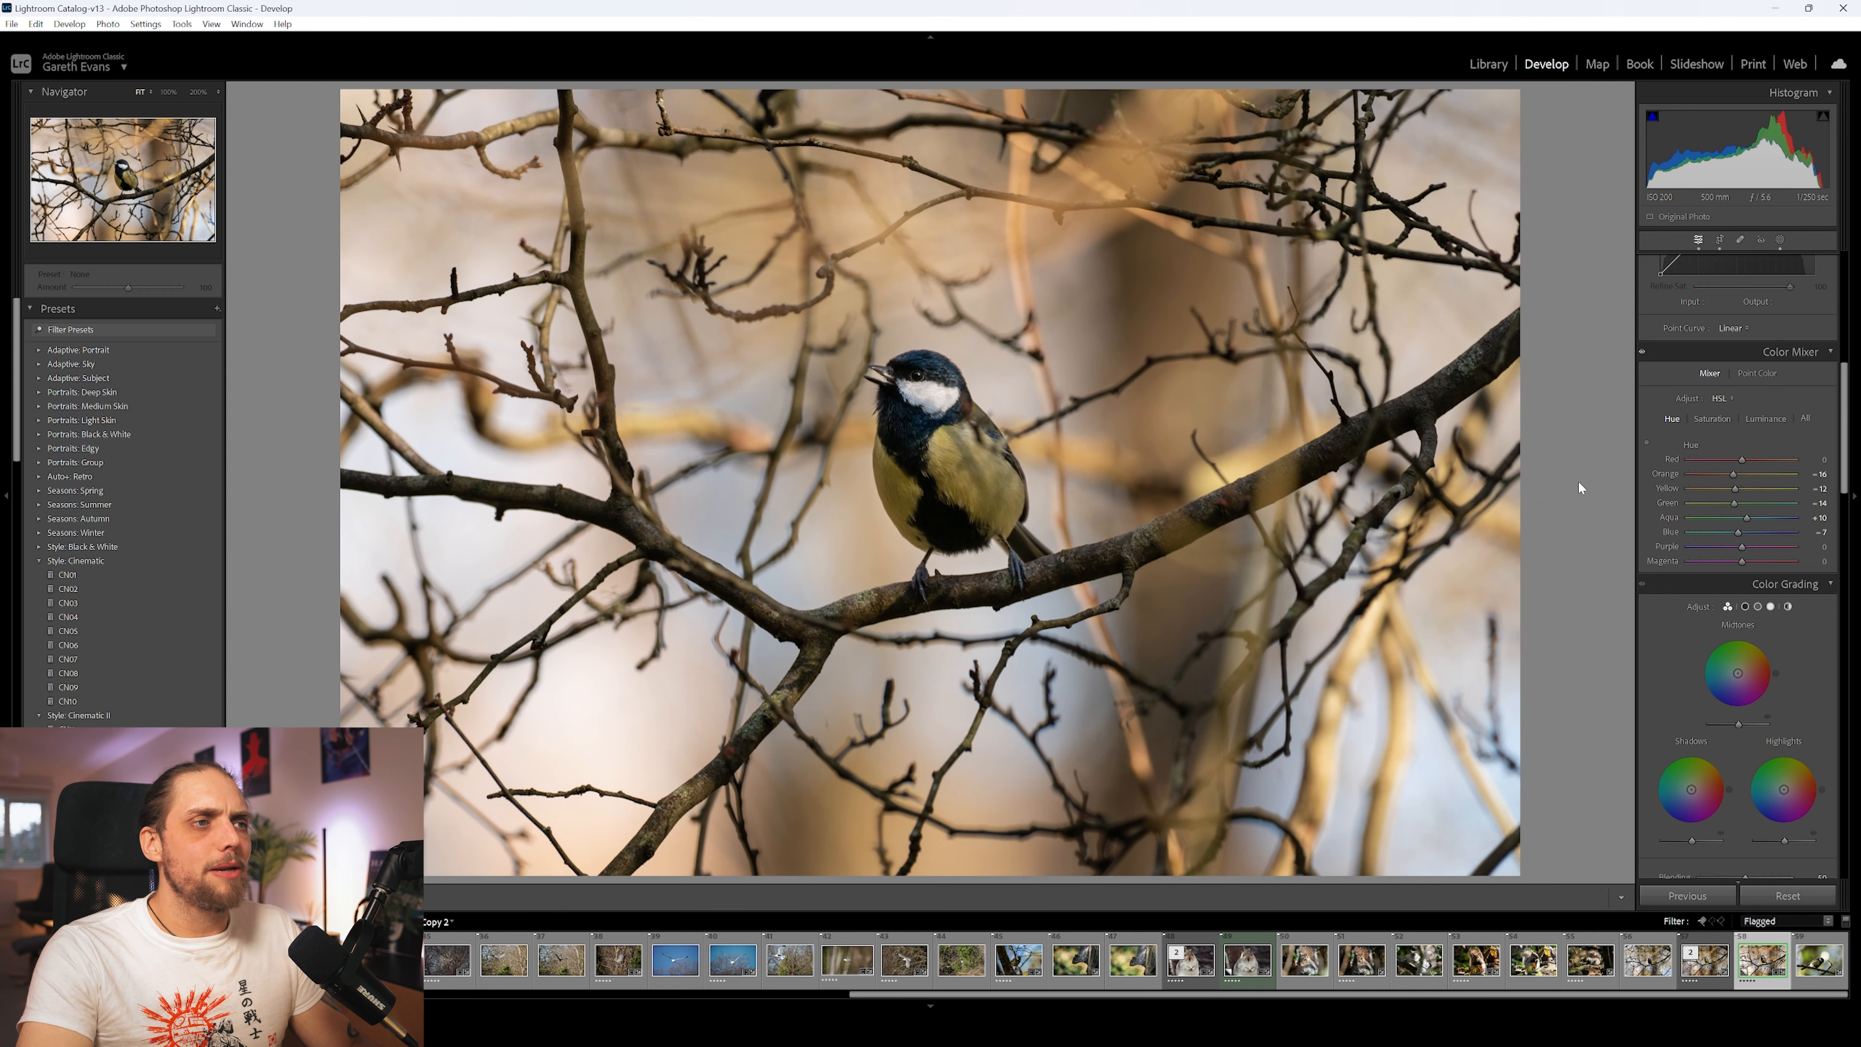
Set the overall Exposure of the bird photo to +0.43 and Whites to +11
scroll(1644, 434, up, 7)
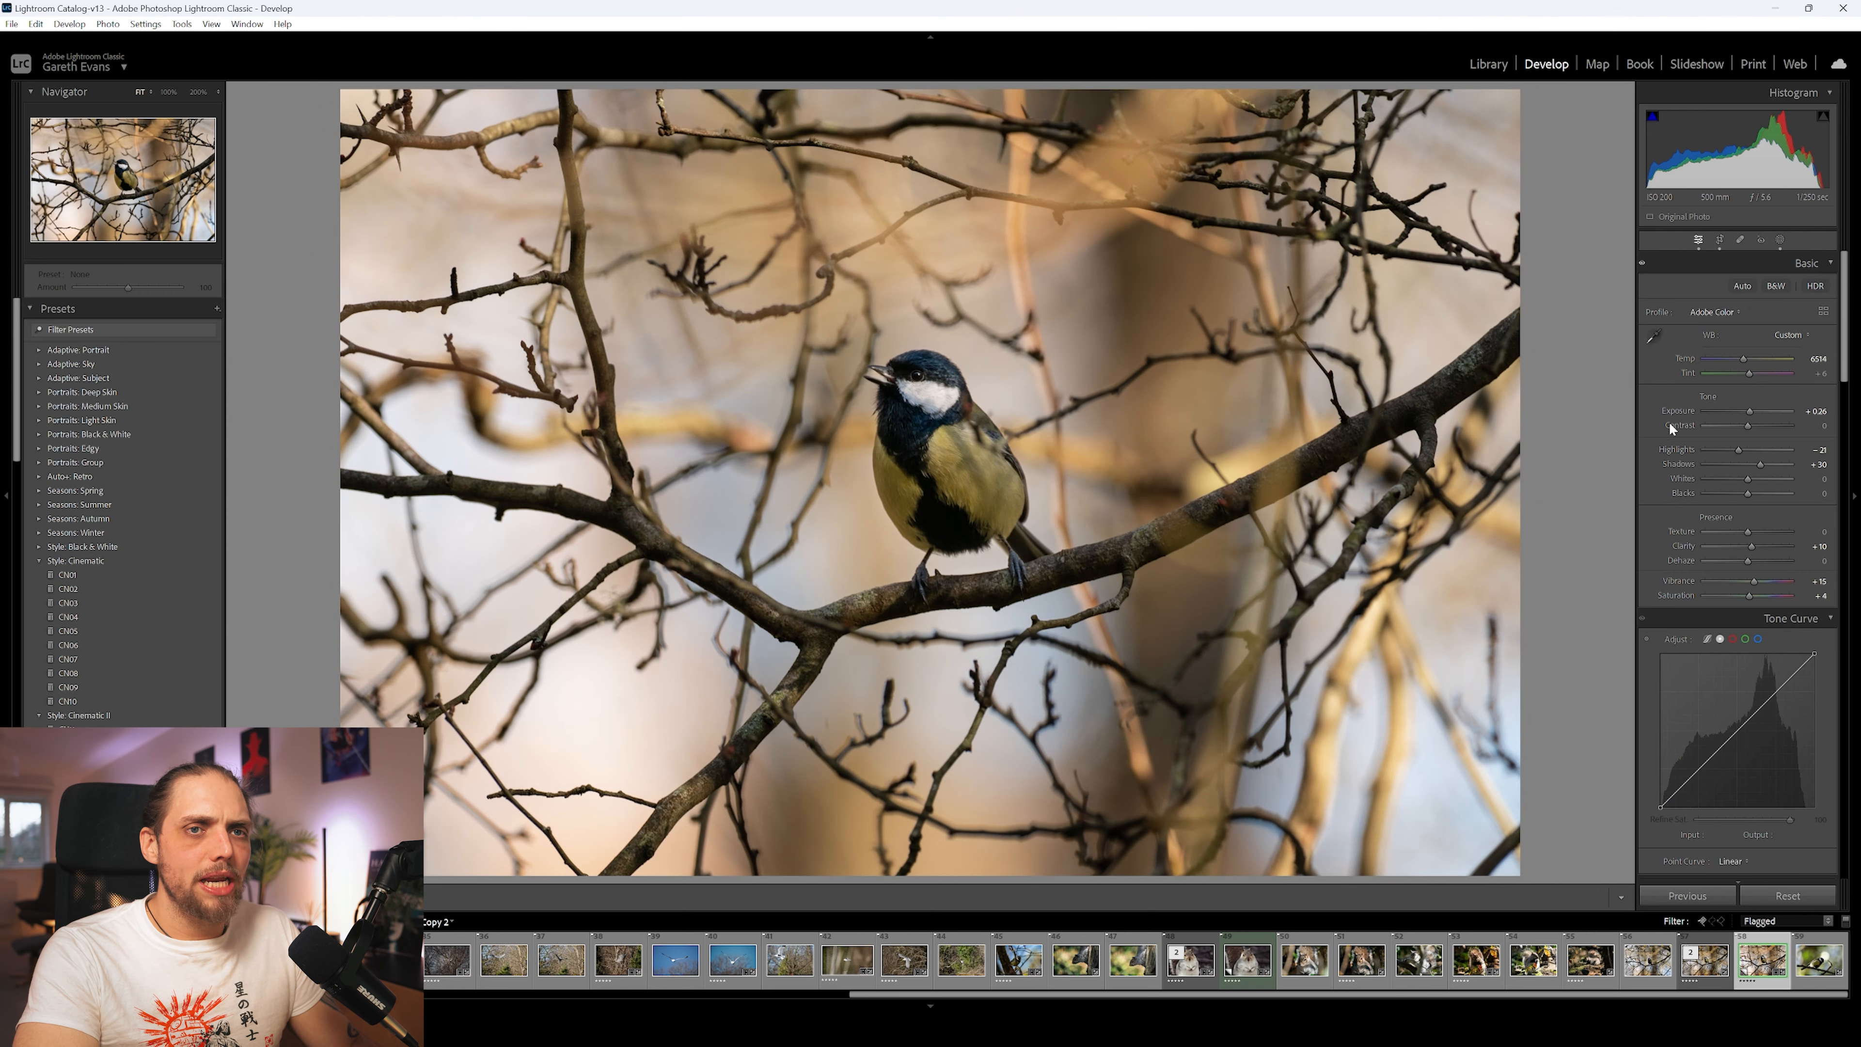
drag(1750, 411, 1751, 410)
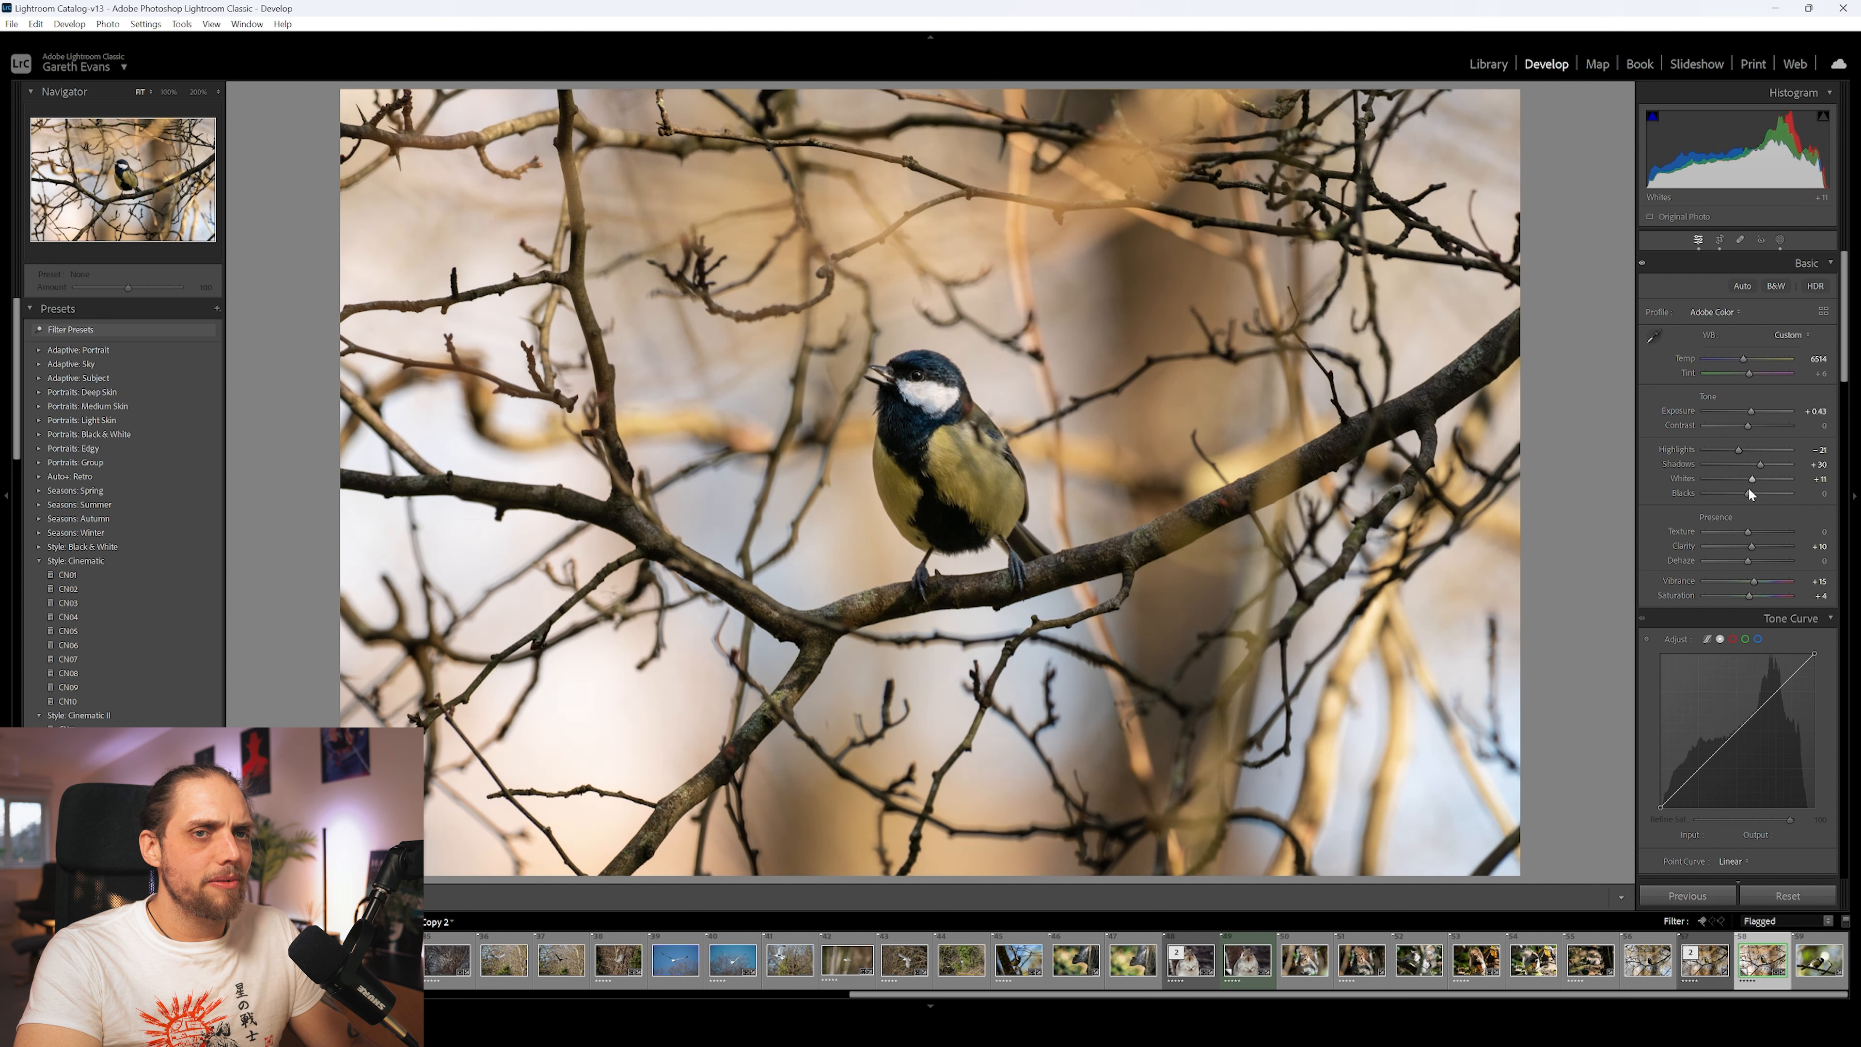
Add a large radial gradient mask around the bird, covering most of the frame
key(shift+w)
click(1554, 113)
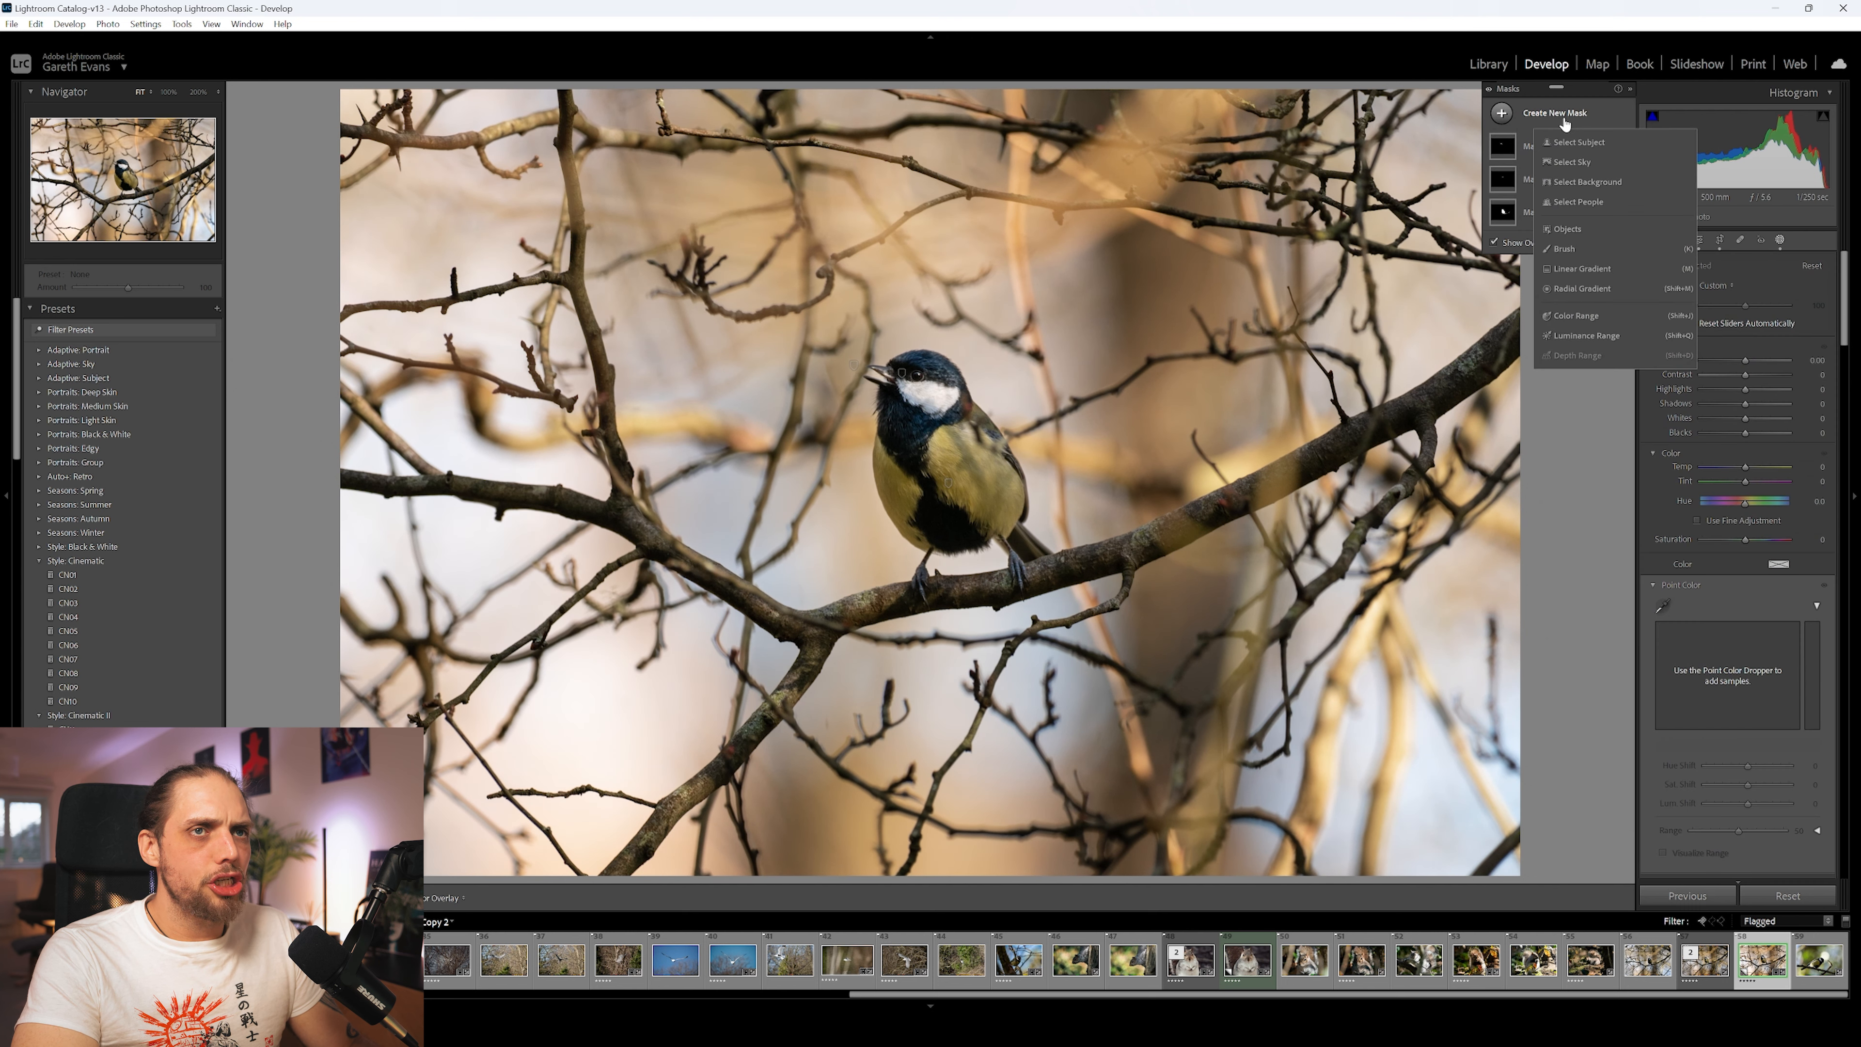
click(1580, 272)
mouse_move(637, 259)
mouse_down()
mouse_move(862, 475)
mouse_move(1096, 638)
mouse_up()
mouse_move(957, 411)
mouse_down()
mouse_move(1192, 623)
mouse_move(1231, 594)
mouse_up()
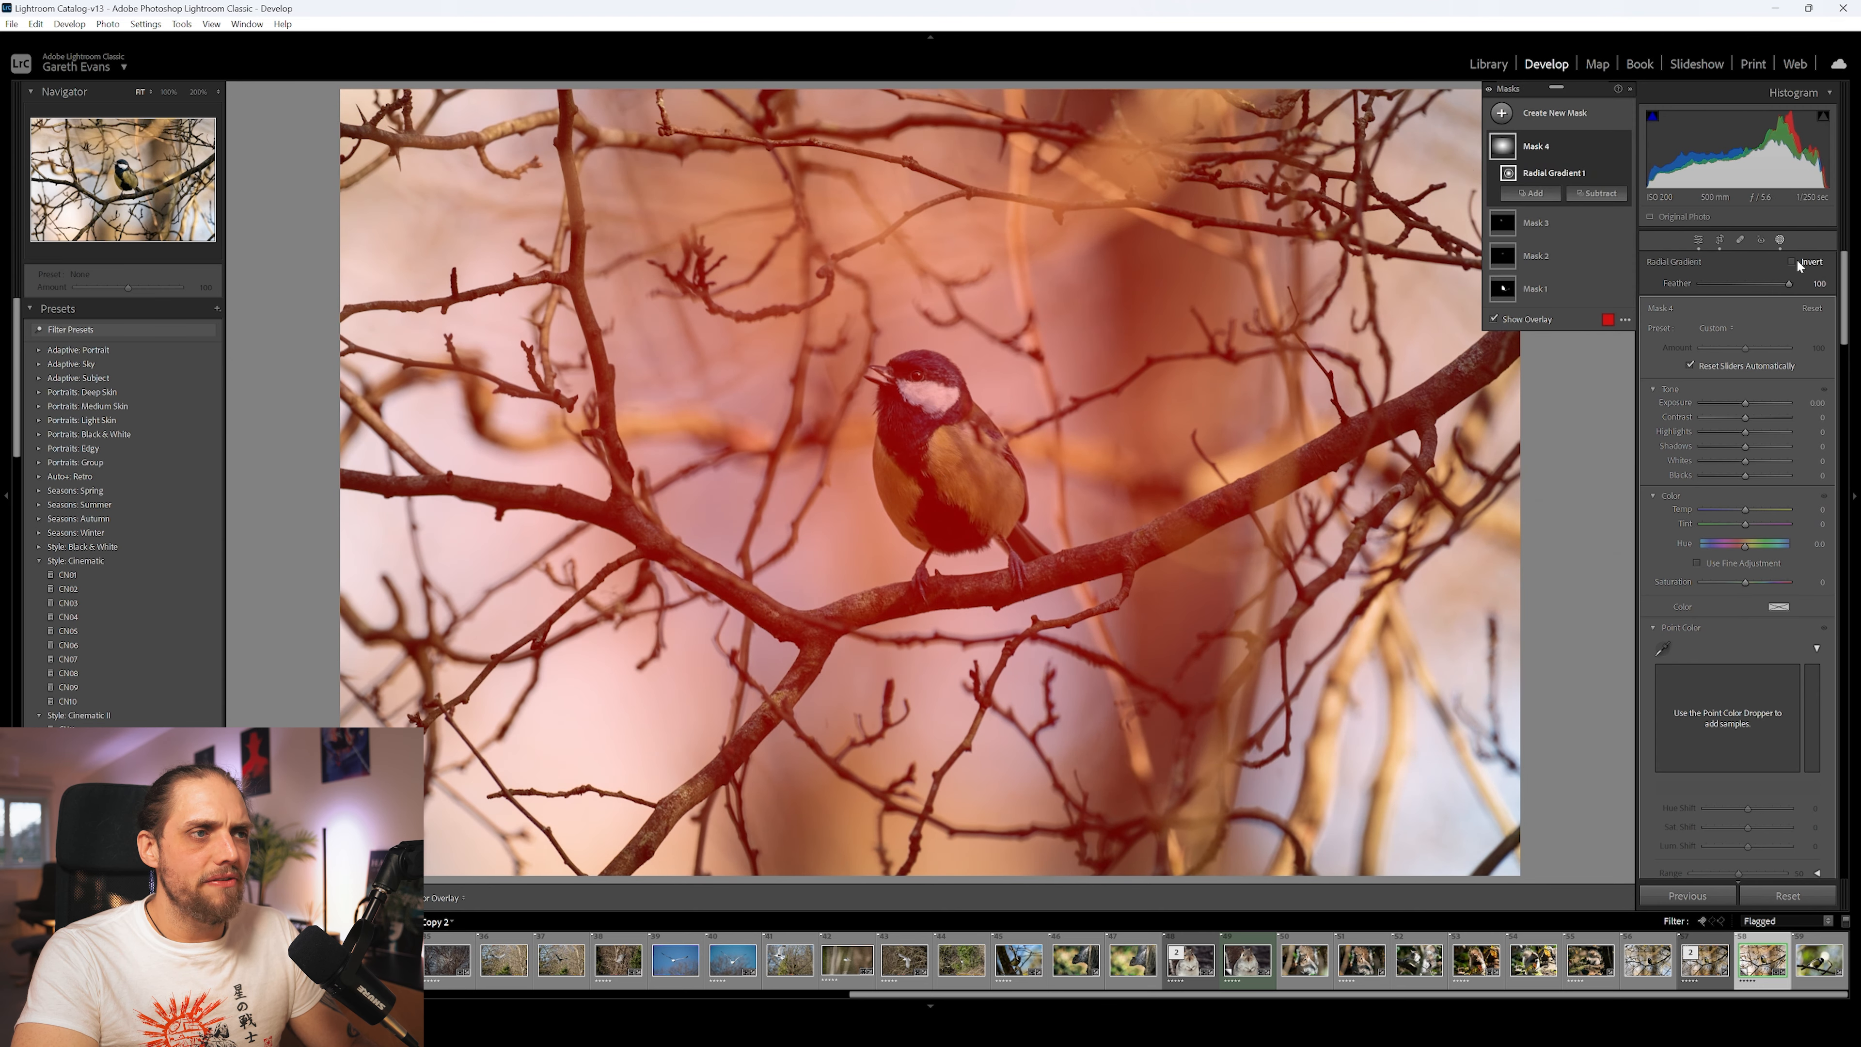
Invert the radial gradient mask, lower its Exposure to about −1.76 to darken the surroundings, and set its Feather to 73
click(1792, 261)
drag(1745, 402, 1726, 408)
drag(1785, 282, 1761, 288)
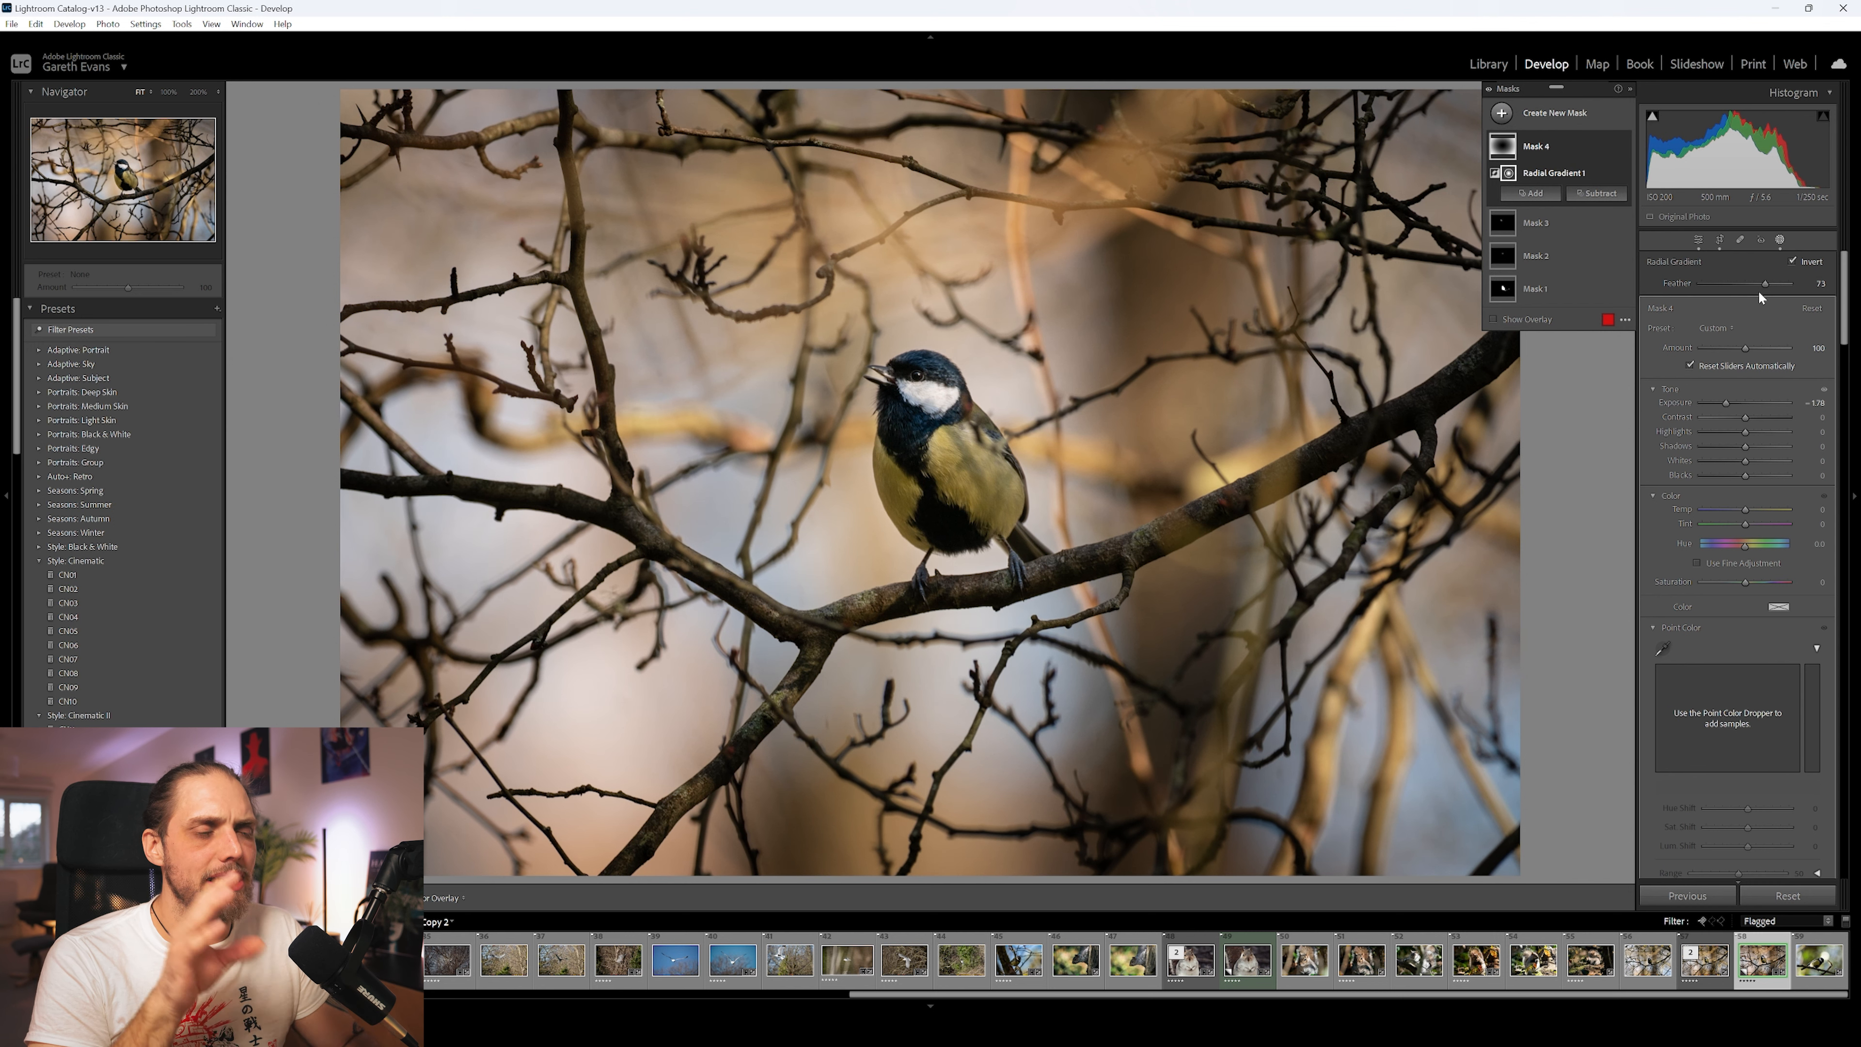
click(1699, 240)
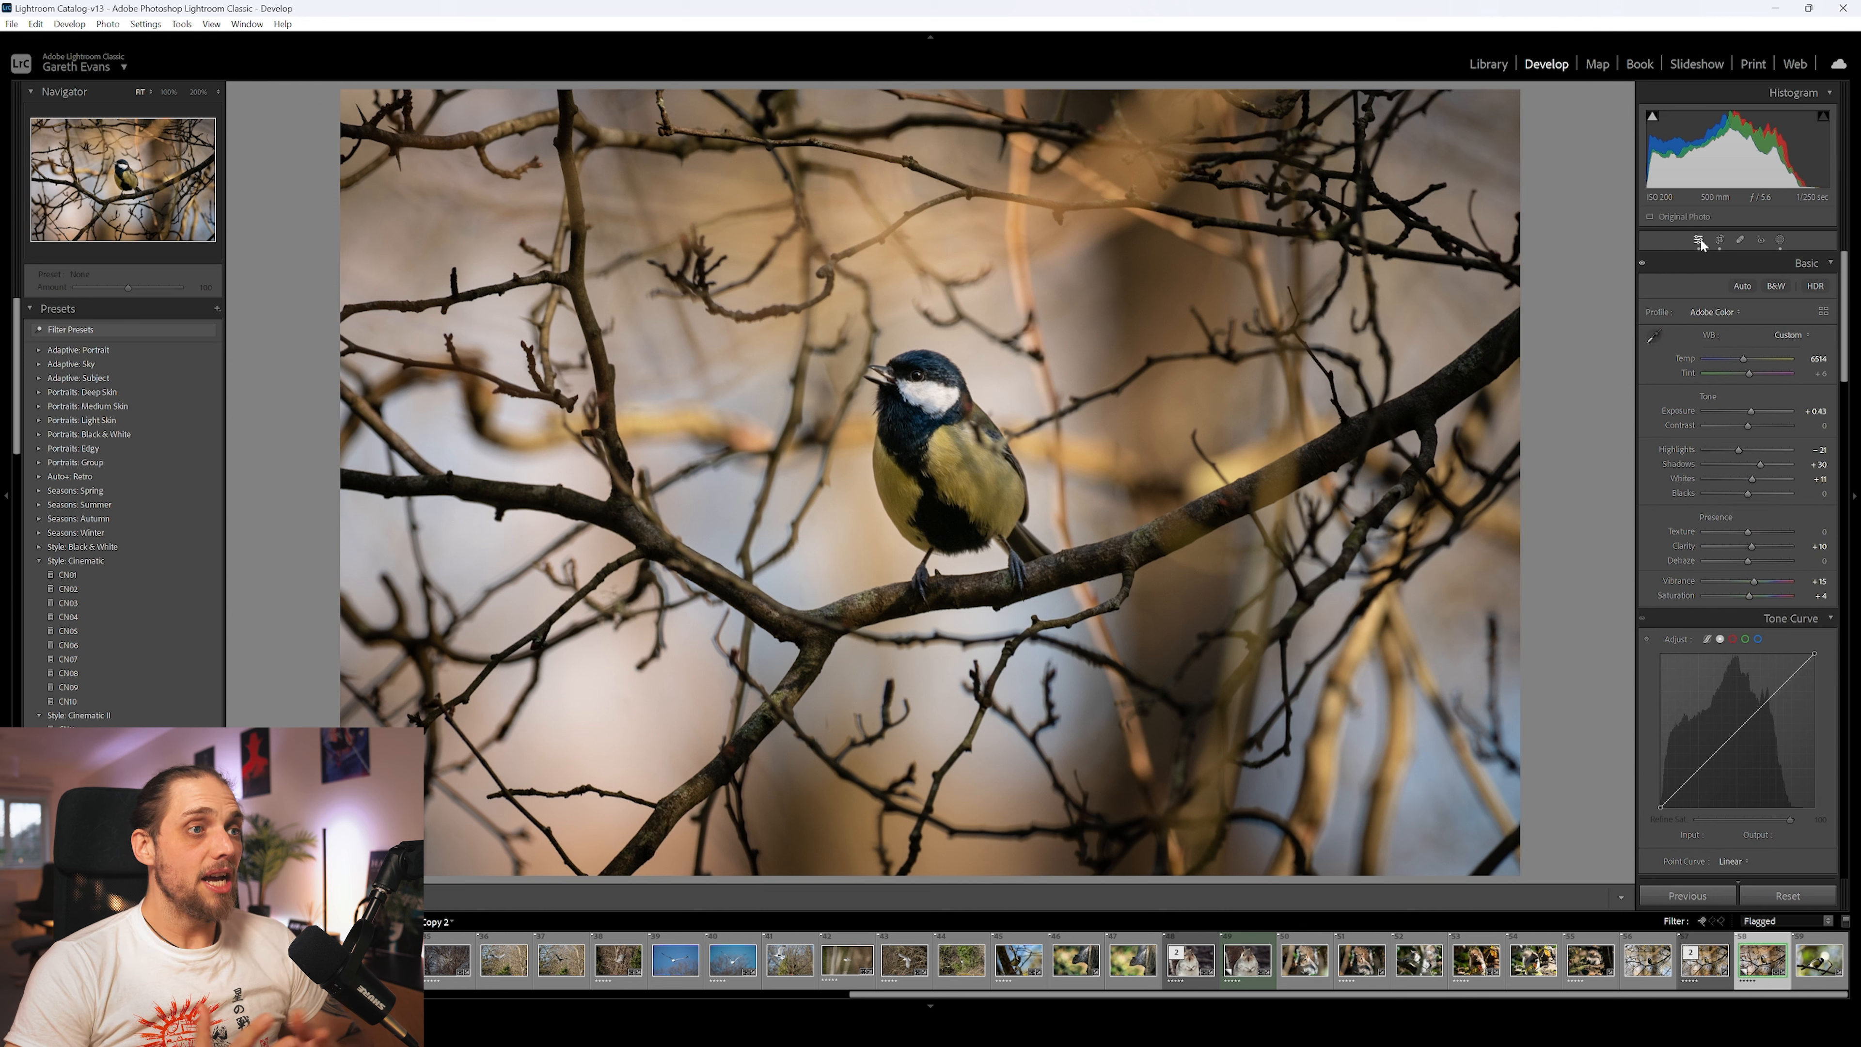
Compare the finished bird photo with its before version
key(backslash)
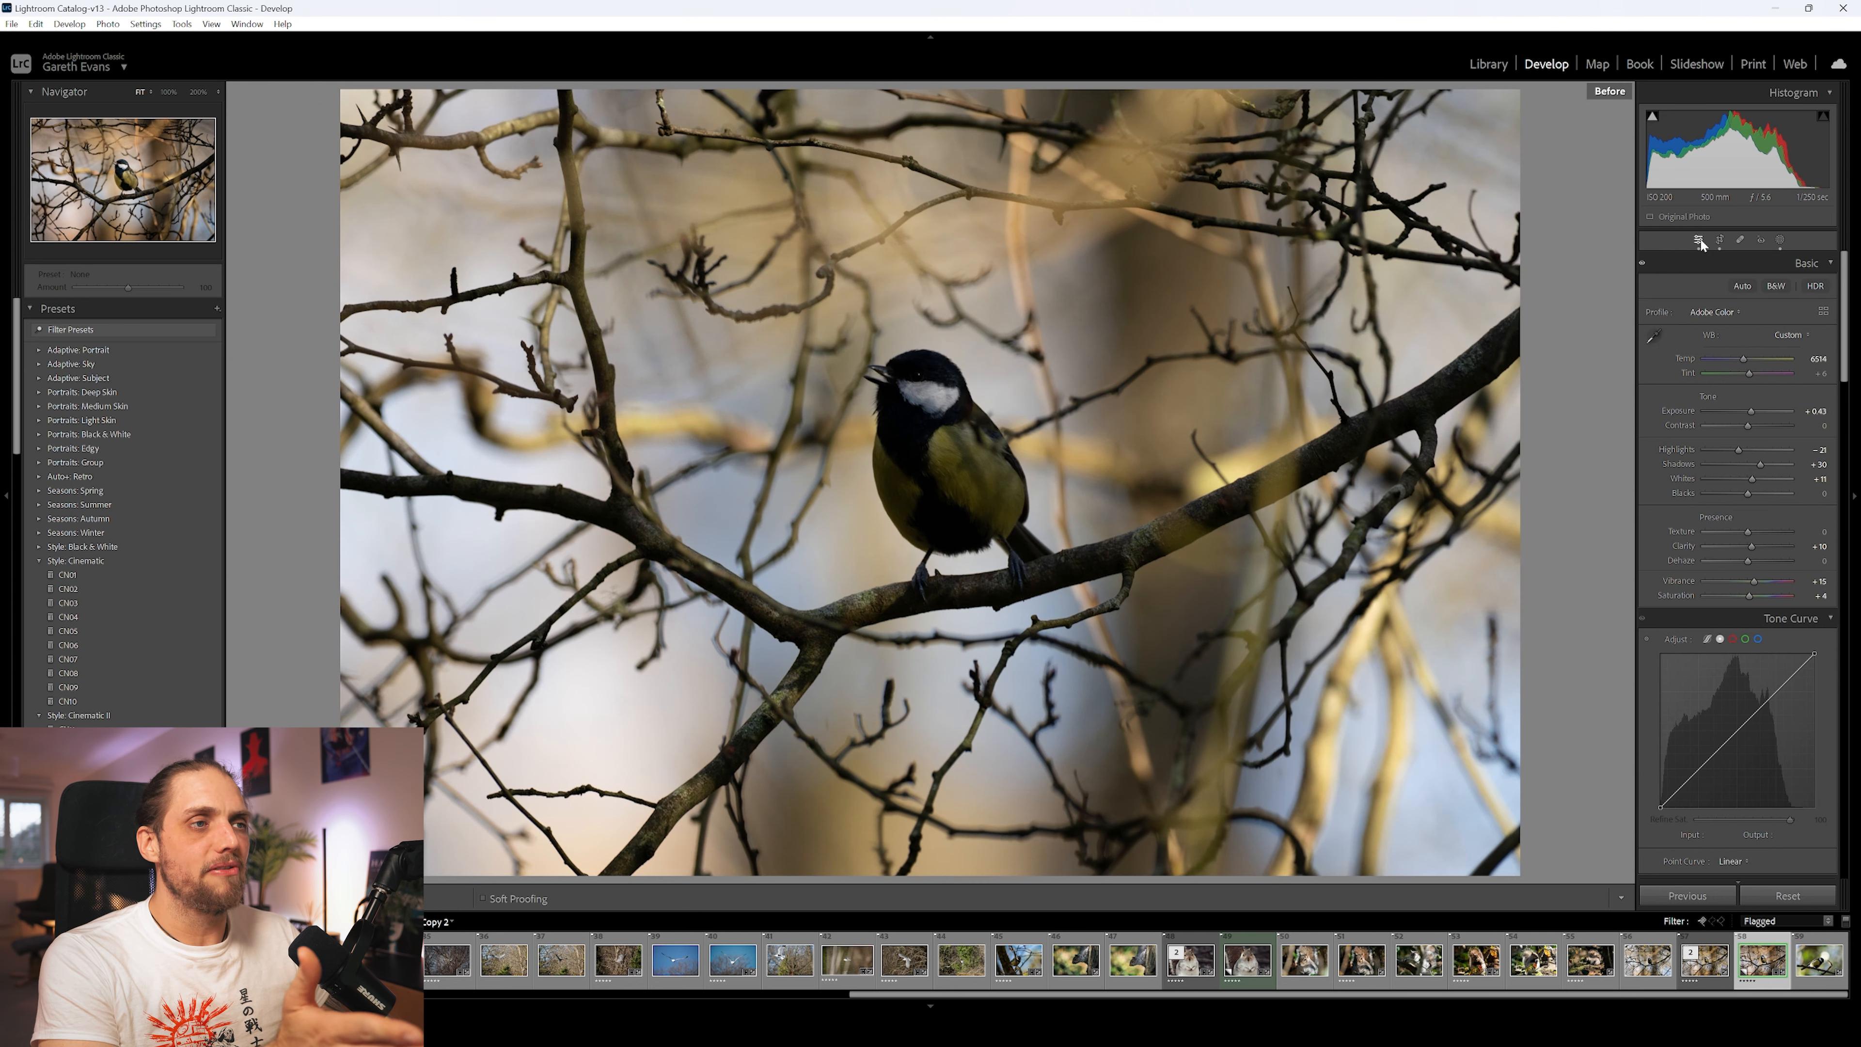
key(backslash)
key(backslash)
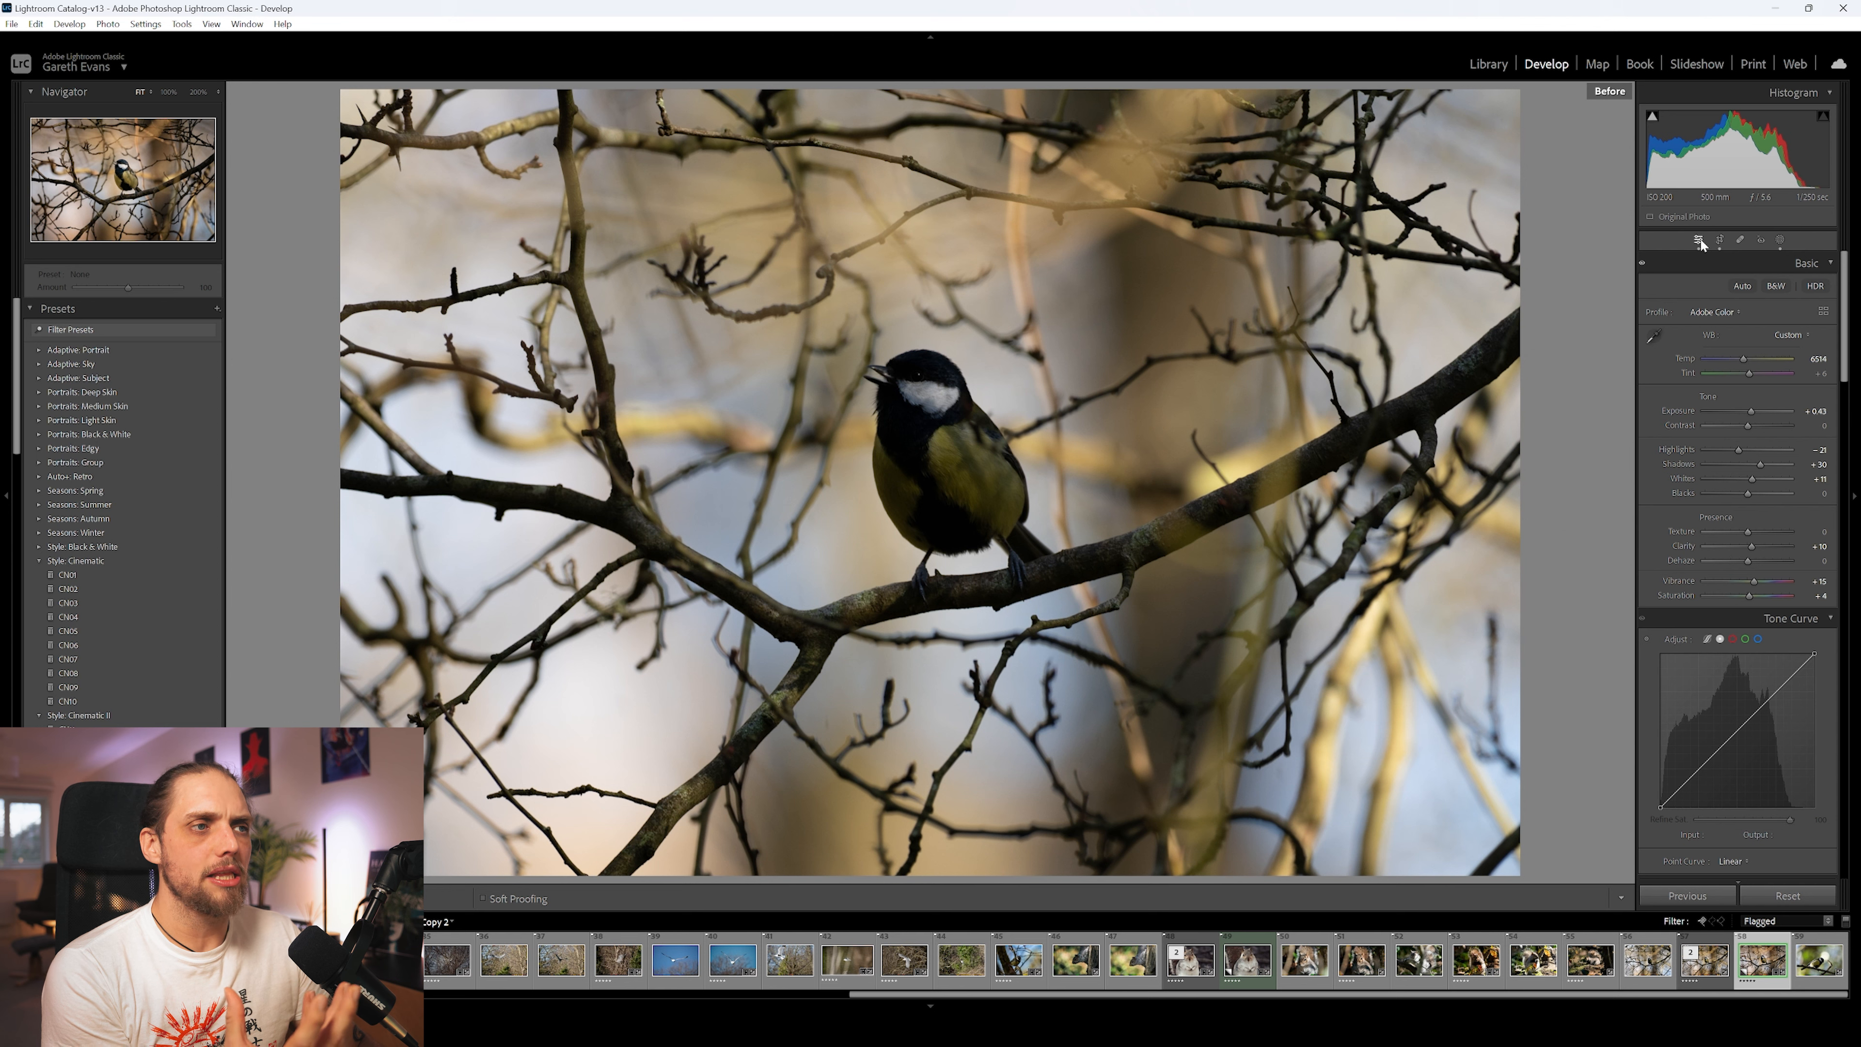
key(backslash)
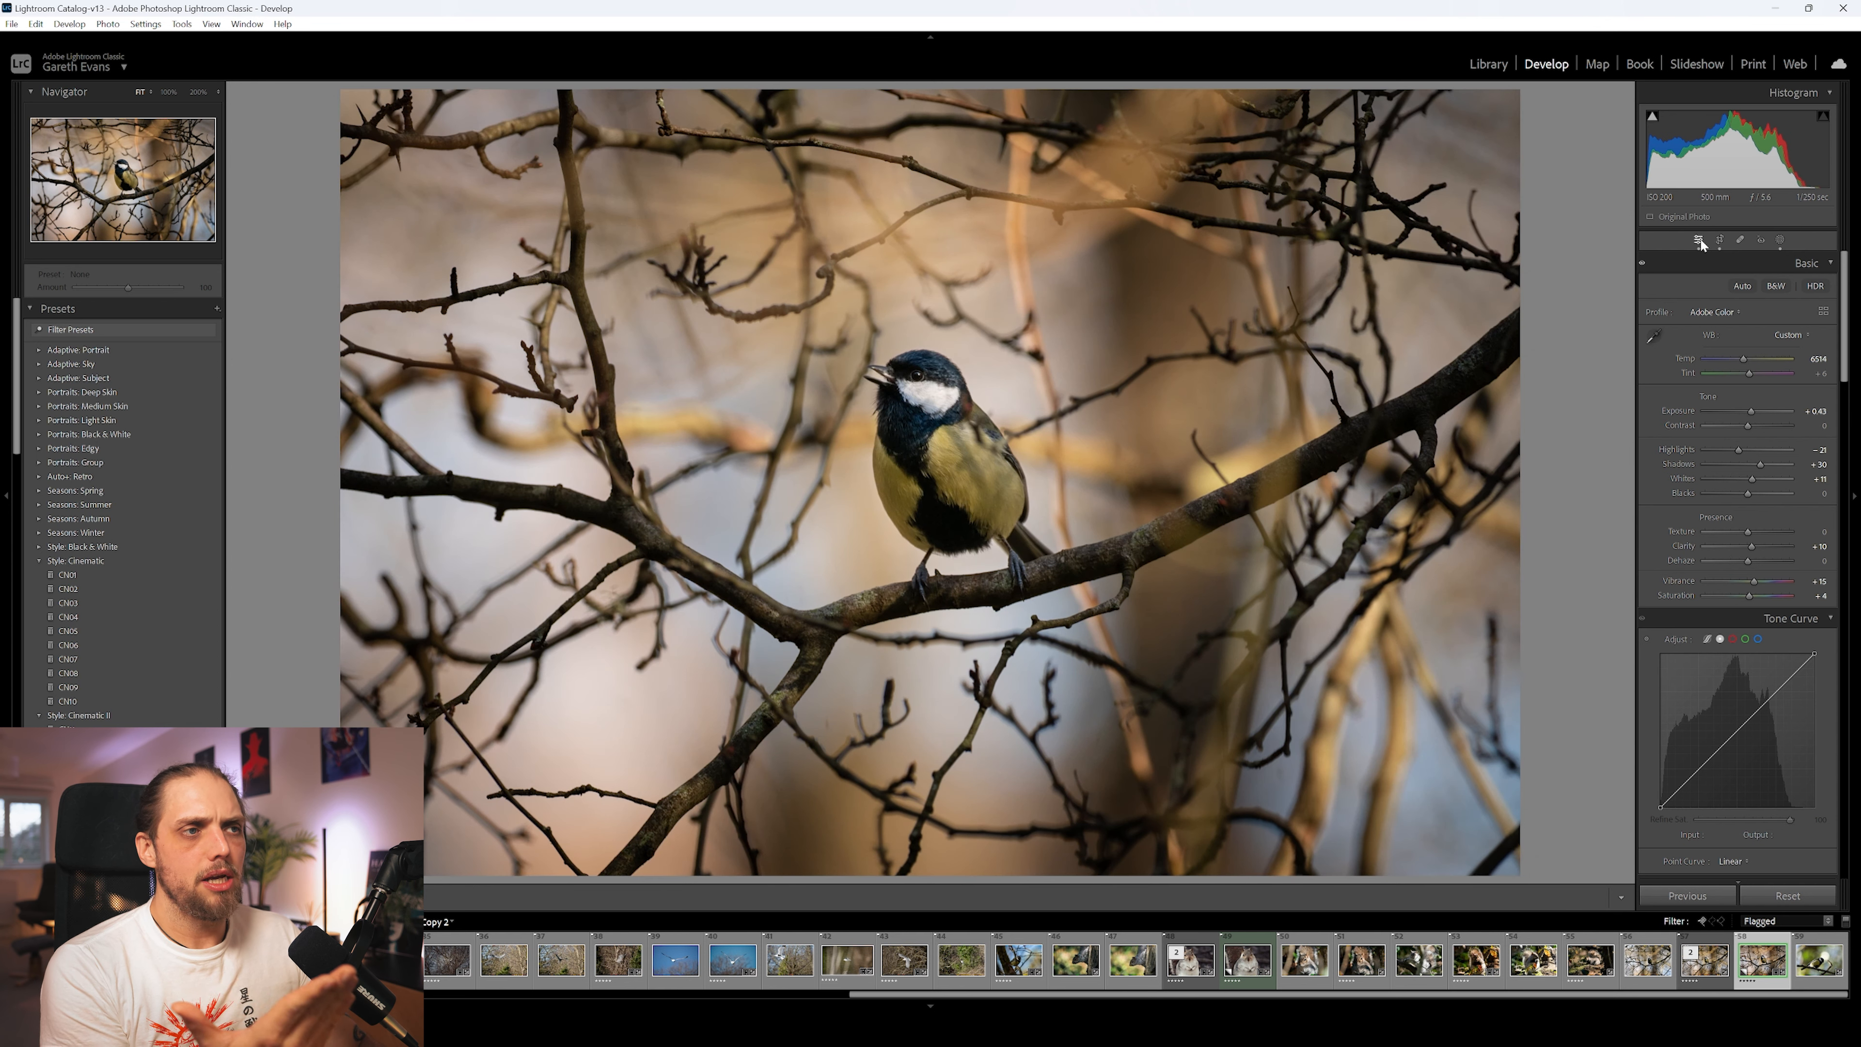